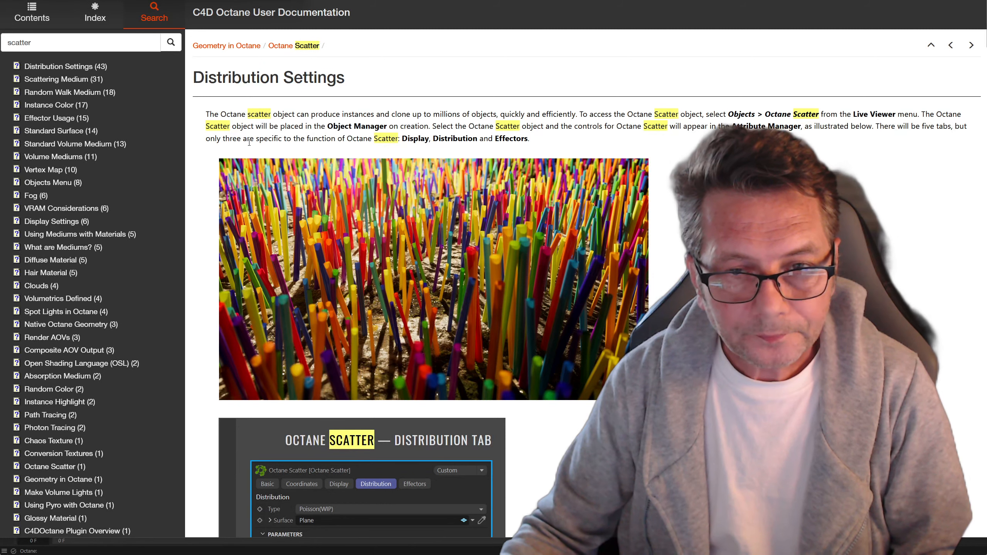
# - Read the Limitations section of the Octane Scatter documentation, enlarging the text and highlighting the statement about animated clones
pyautogui.scroll(-10, 376, 237)
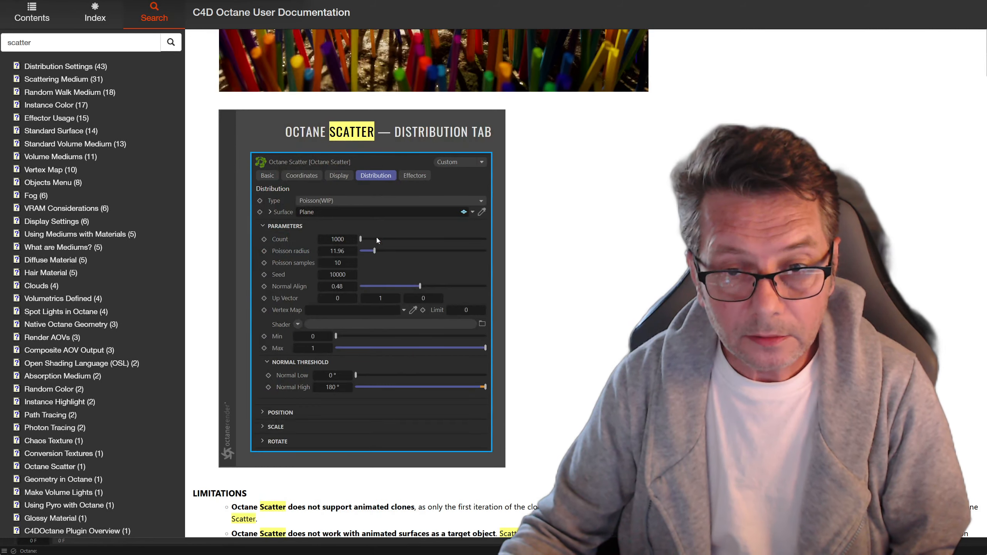
pyautogui.scroll(-3, 377, 237)
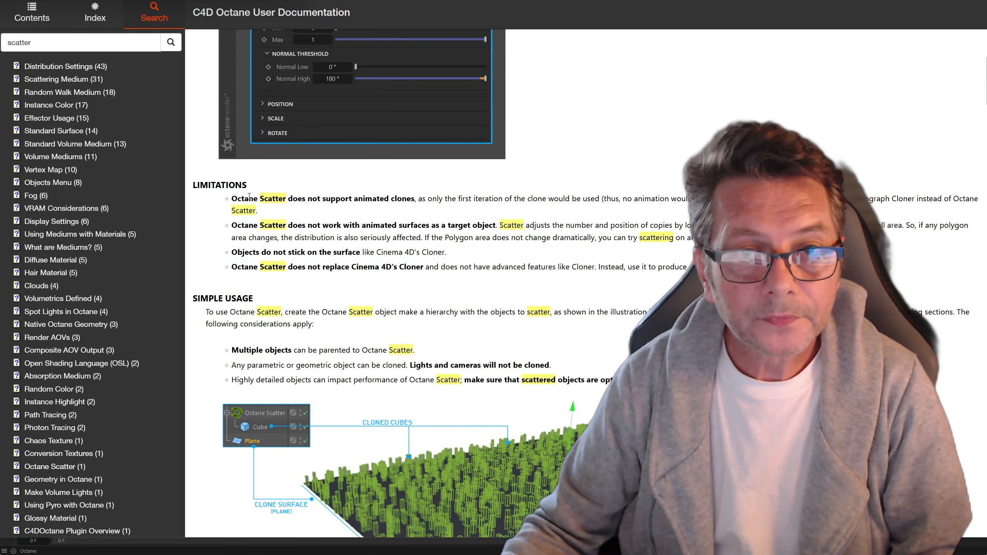
pyautogui.moveTo(232, 198); pyautogui.dragTo(403, 198)
pyautogui.keyDown('ctrl'); pyautogui.scroll(3, 405, 206); pyautogui.keyUp('ctrl')
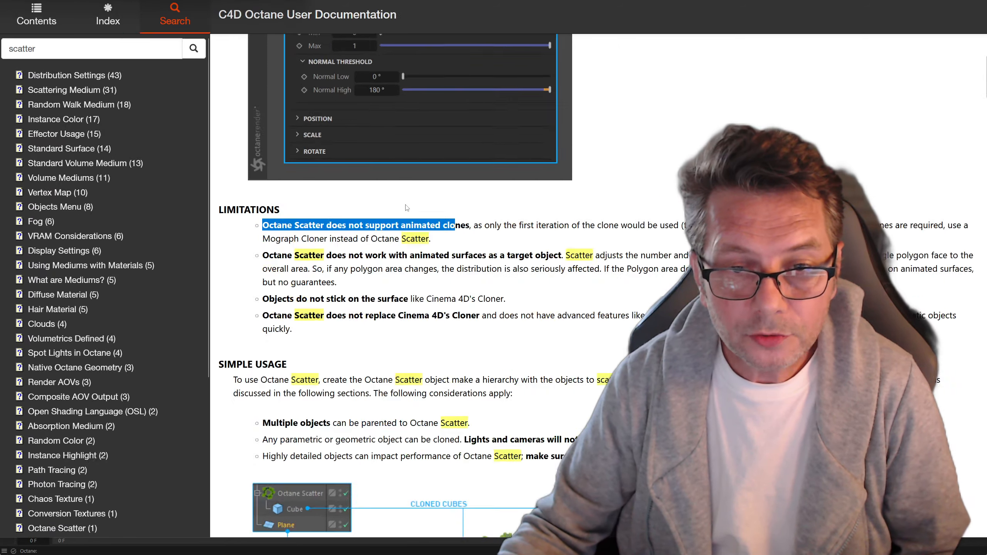
pyautogui.keyDown('ctrl'); pyautogui.scroll(2, 417, 233); pyautogui.keyUp('ctrl')
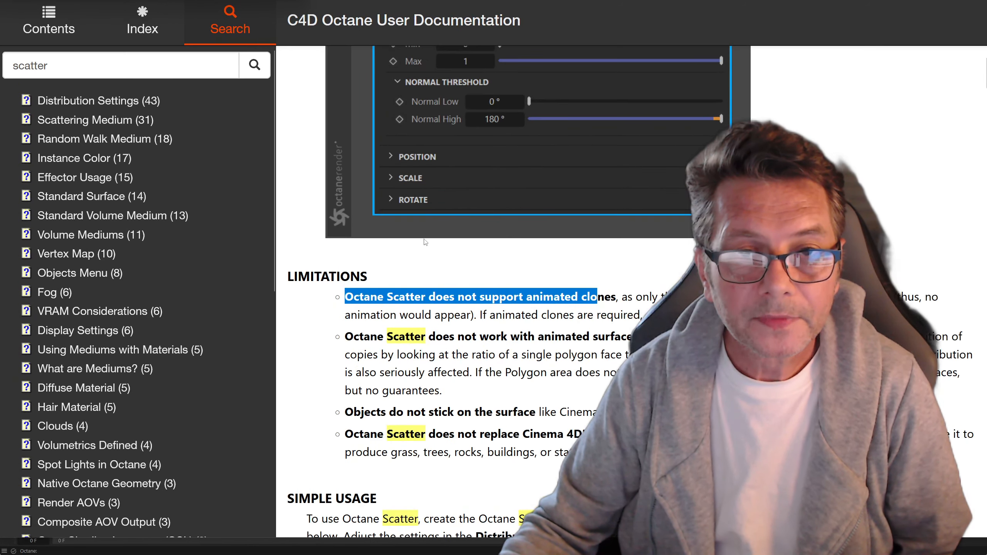
pyautogui.scroll(-3, 423, 244)
pyautogui.scroll(3, 422, 244)
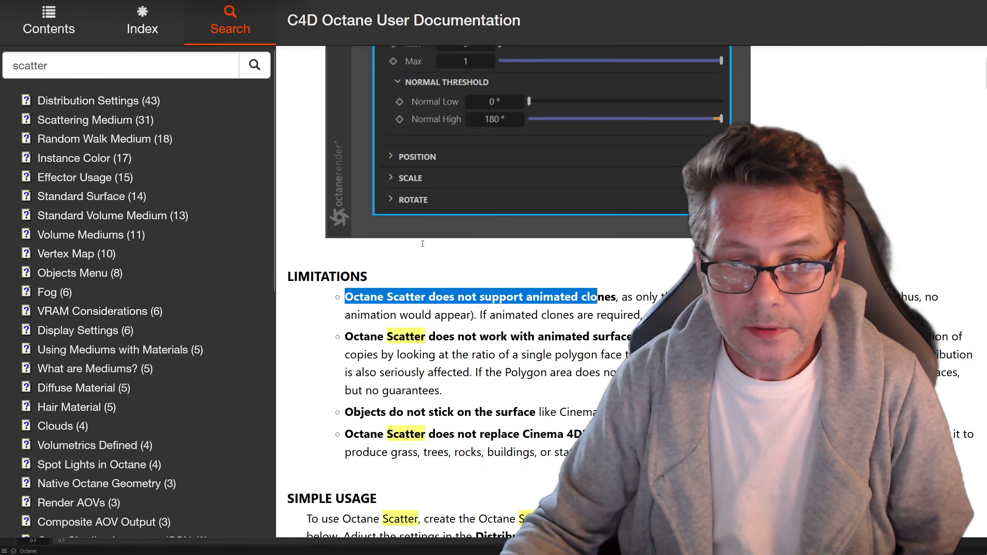
pyautogui.scroll(-3, 401, 272)
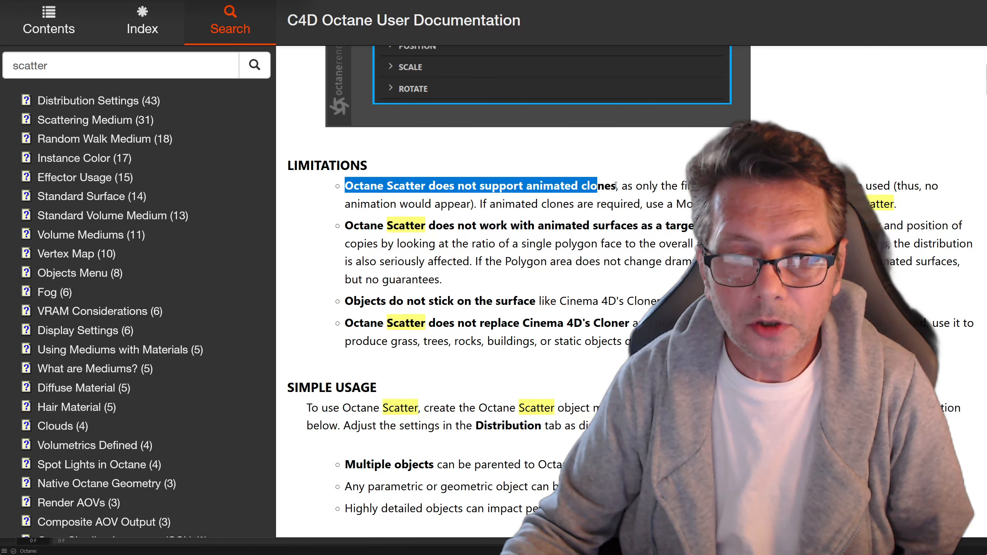
pyautogui.moveTo(615, 186); pyautogui.dragTo(338, 188)
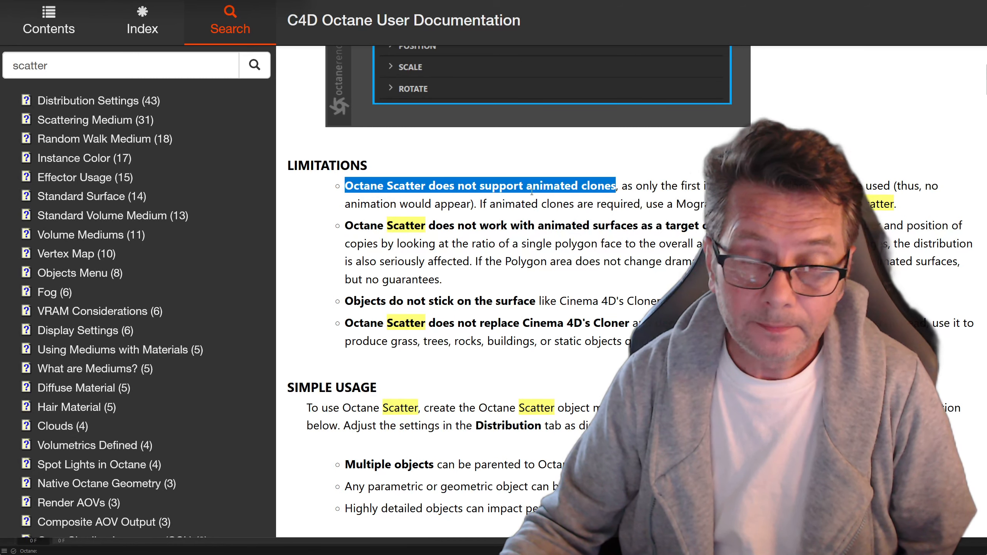
# - Switch to Cinema 4D, keyframe the cube's Size X from 2 cm at frame 0 to a larger width at frame 100, and scrub the timeline
pyautogui.hotkey('alt', 'Tab')
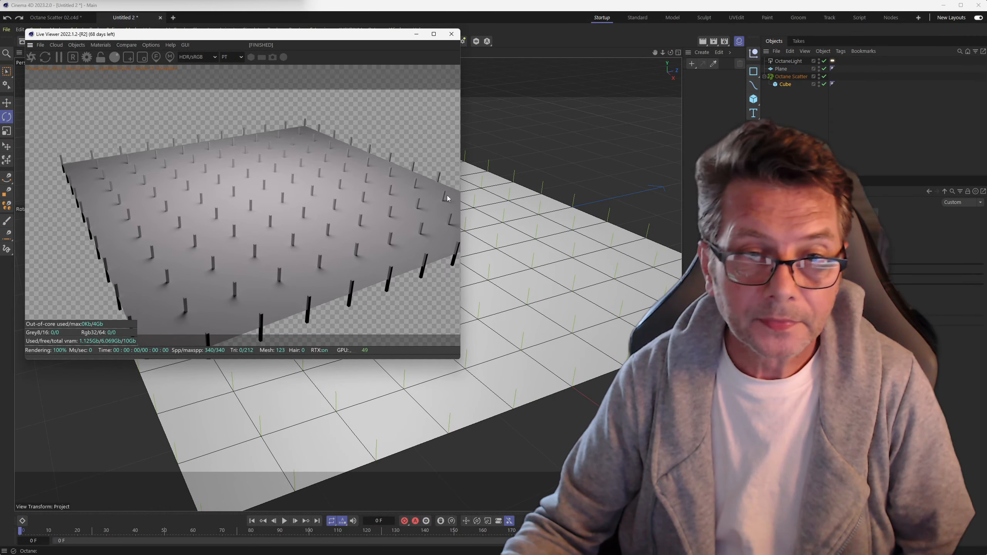
pyautogui.moveTo(76, 35); pyautogui.dragTo(79, 47)
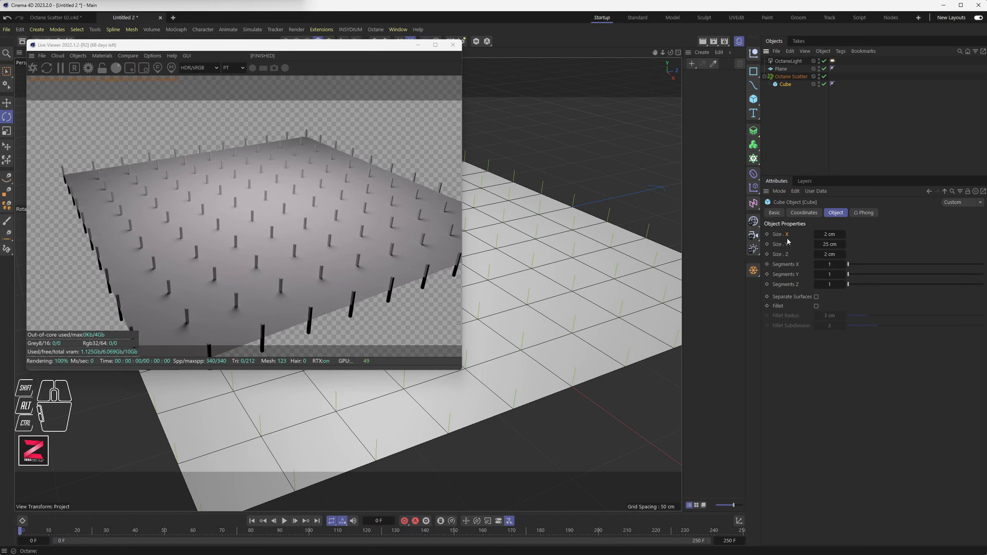
pyautogui.moveTo(33, 533); pyautogui.dragTo(18, 537)
pyautogui.moveTo(102, 531); pyautogui.dragTo(119, 533)
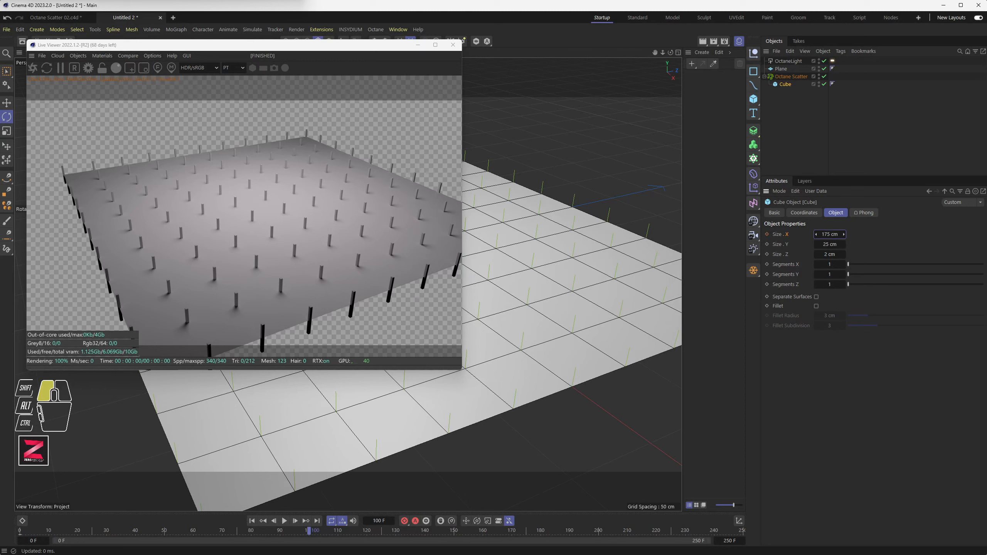
pyautogui.moveTo(831, 235)
pyautogui.mouseDown()
pyautogui.moveTo(804, 235)
pyautogui.moveTo(826, 234)
pyautogui.mouseUp()
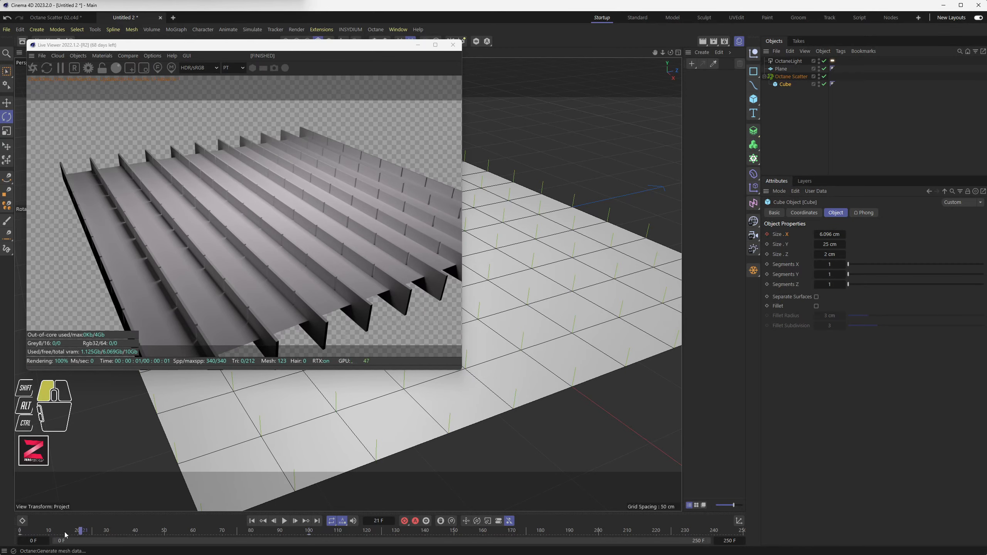
pyautogui.moveTo(65, 536); pyautogui.dragTo(307, 529)
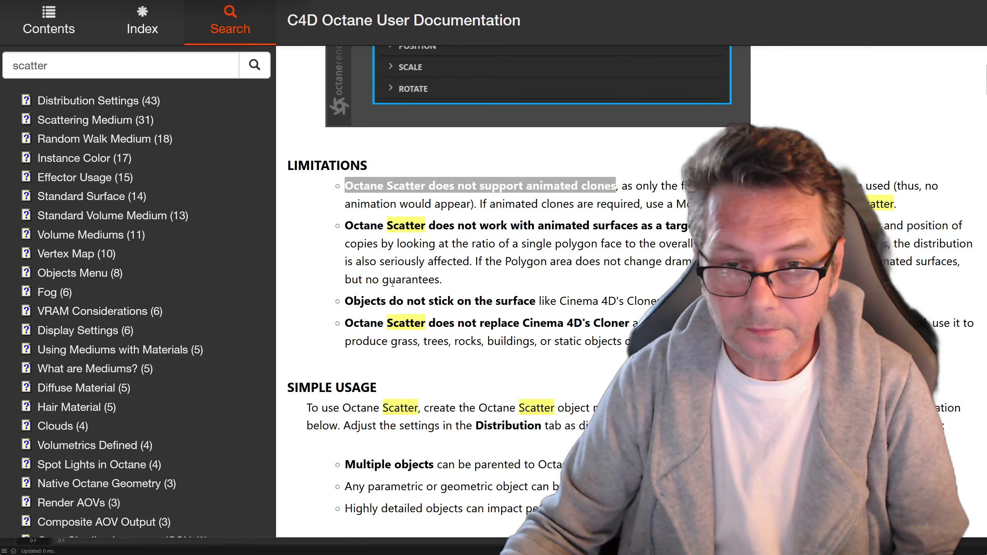
# - Review the remaining Octane Scatter limitations in the documentation, highlighting the statement about objects sticking on the surface
pyautogui.scroll(-3, 393, 282)
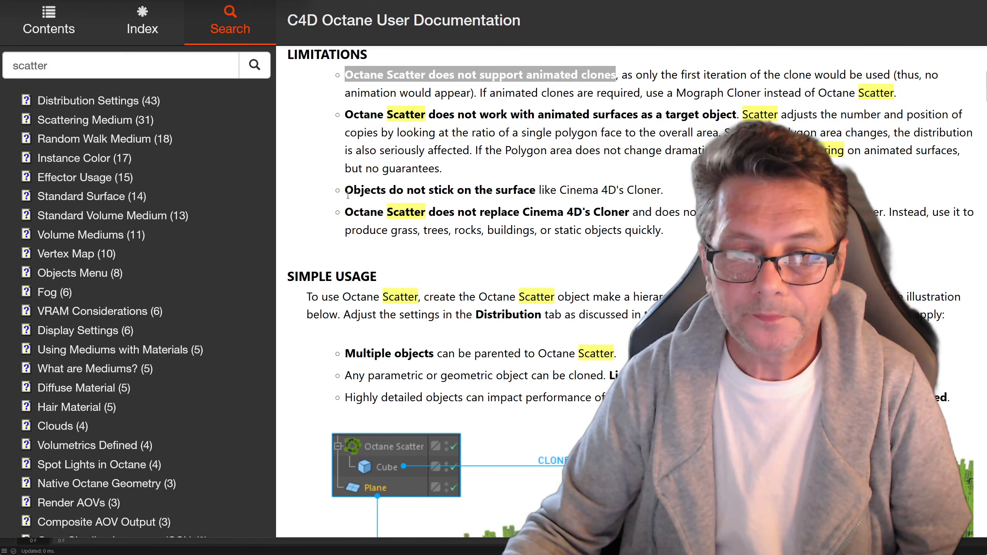
pyautogui.moveTo(345, 191); pyautogui.dragTo(412, 192)
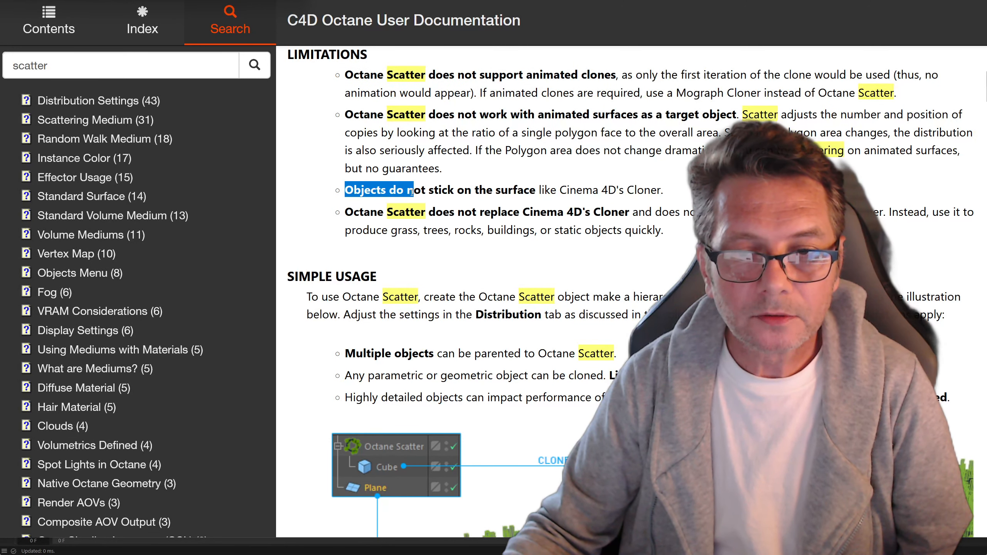
pyautogui.moveTo(487, 193)
pyautogui.mouseDown()
pyautogui.moveTo(623, 188)
pyautogui.moveTo(489, 189)
pyautogui.moveTo(496, 186)
pyautogui.mouseUp()
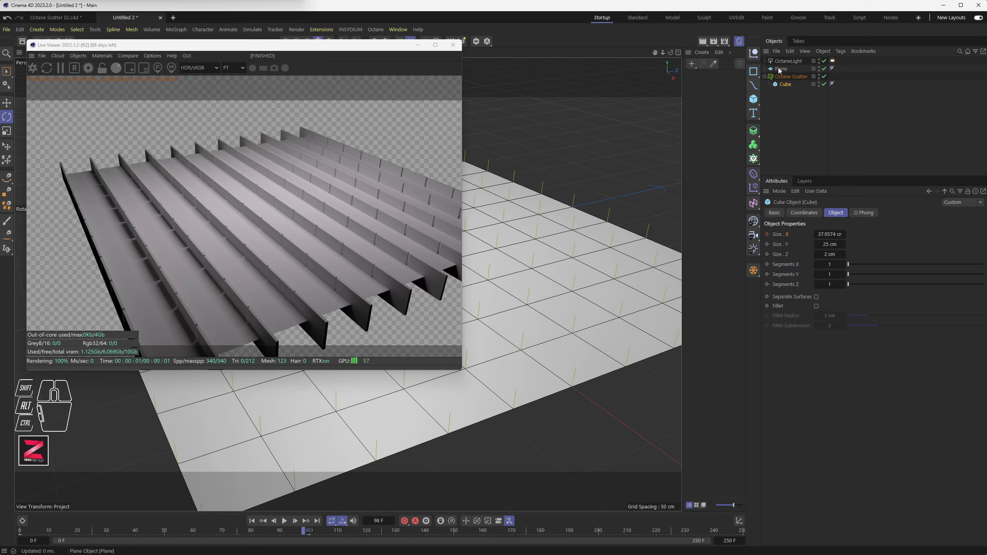
# - In Cinema 4D, add a Bend deformer as a child of the Plane and set its strength to 43°
pyautogui.click(779, 70)
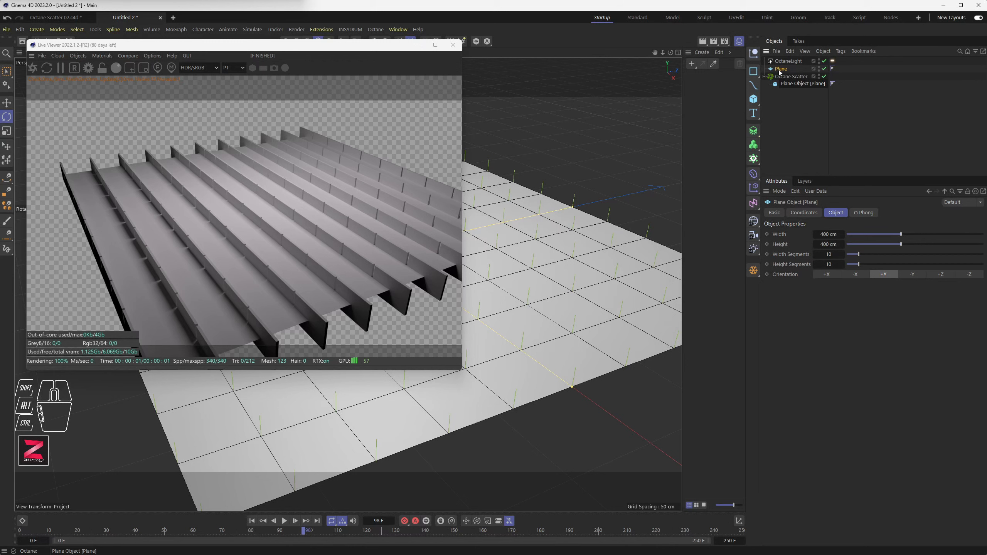
pyautogui.click(754, 175)
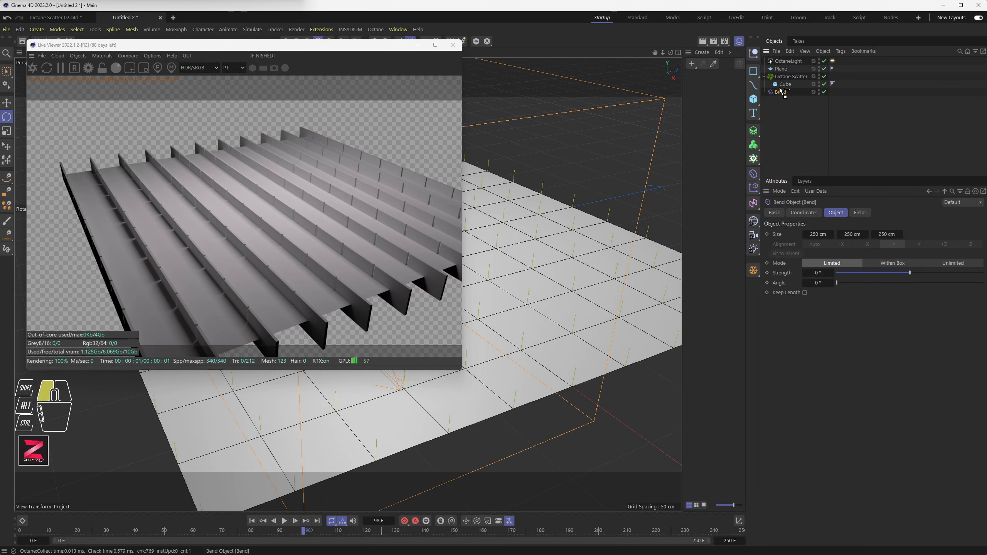
pyautogui.moveTo(783, 71); pyautogui.dragTo(782, 69)
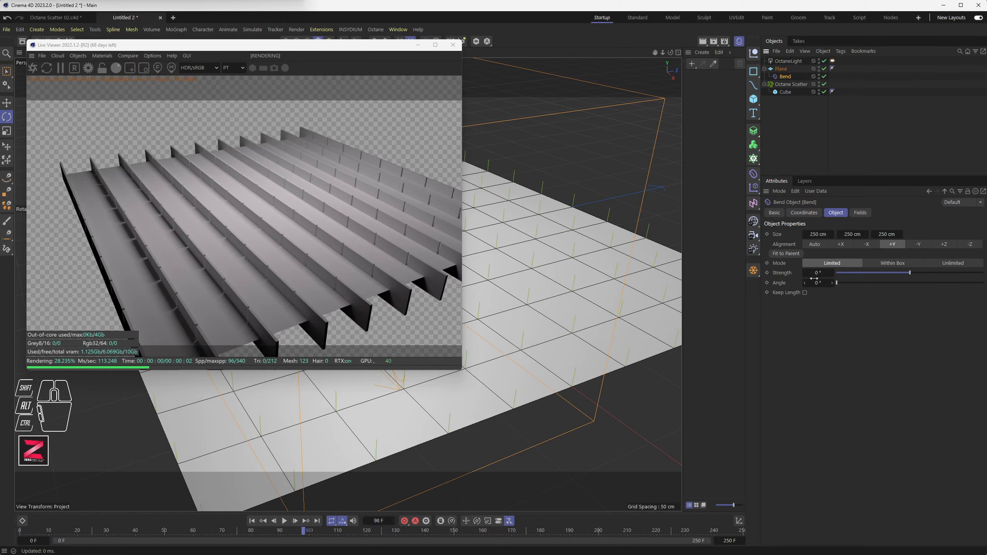
pyautogui.moveTo(909, 272)
pyautogui.mouseDown()
pyautogui.moveTo(927, 271)
pyautogui.moveTo(918, 273)
pyautogui.mouseUp()
# - Move the Live Viewer aside and rotate the Bend deformer so the plane curves downward into an arch
pyautogui.press('e')
pyautogui.press('r')
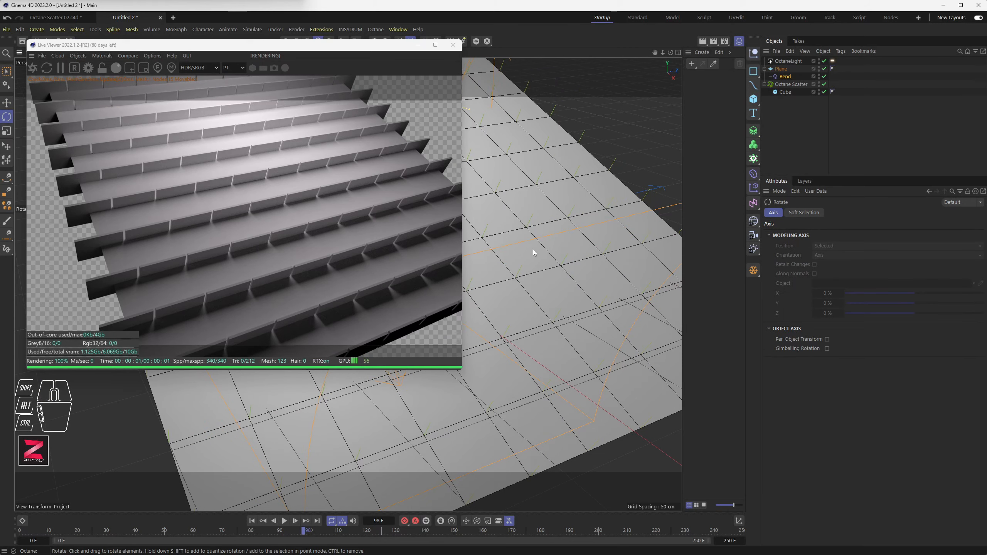
pyautogui.moveTo(344, 46); pyautogui.dragTo(129, 54)
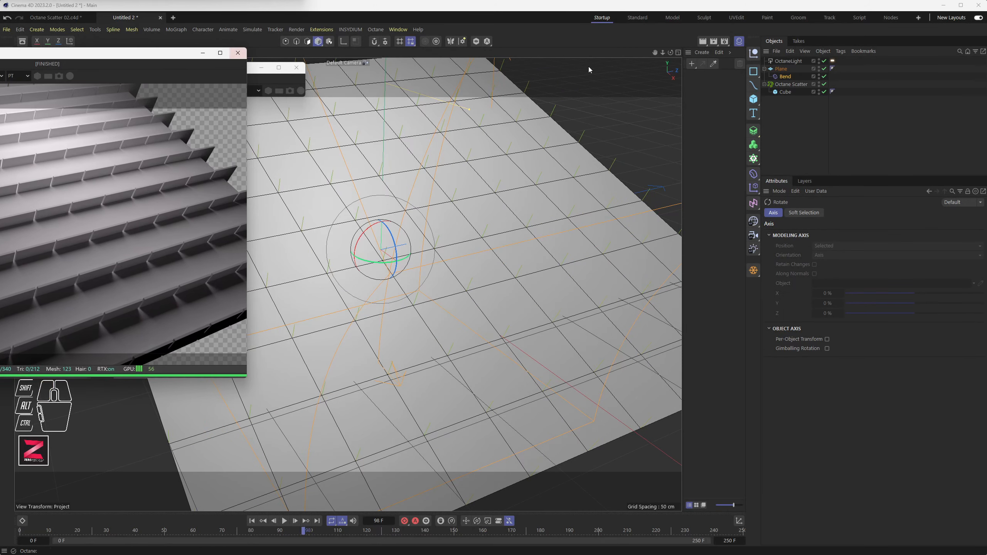
pyautogui.keyDown('shift'); pyautogui.moveTo(390, 240); pyautogui.dragTo(396, 276); pyautogui.keyUp('shift')
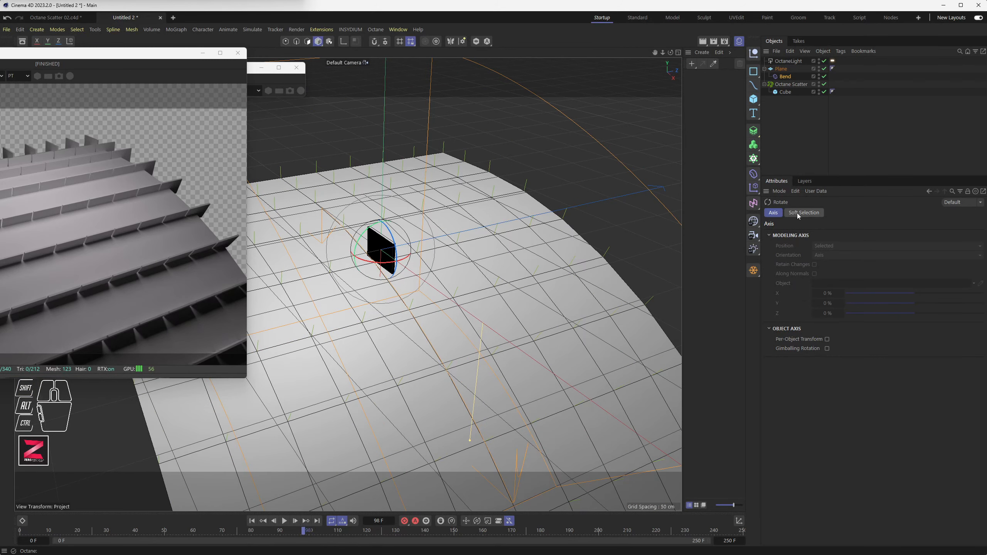
# - Resize the Bend deformer to about 181 × 204 × 178 cm
pyautogui.click(788, 77)
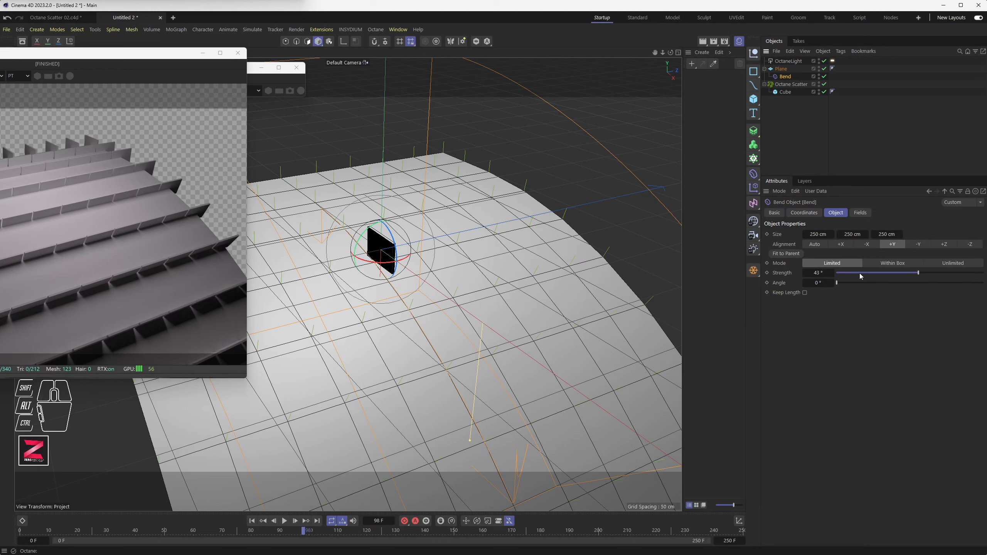
pyautogui.moveTo(850, 234); pyautogui.dragTo(887, 233)
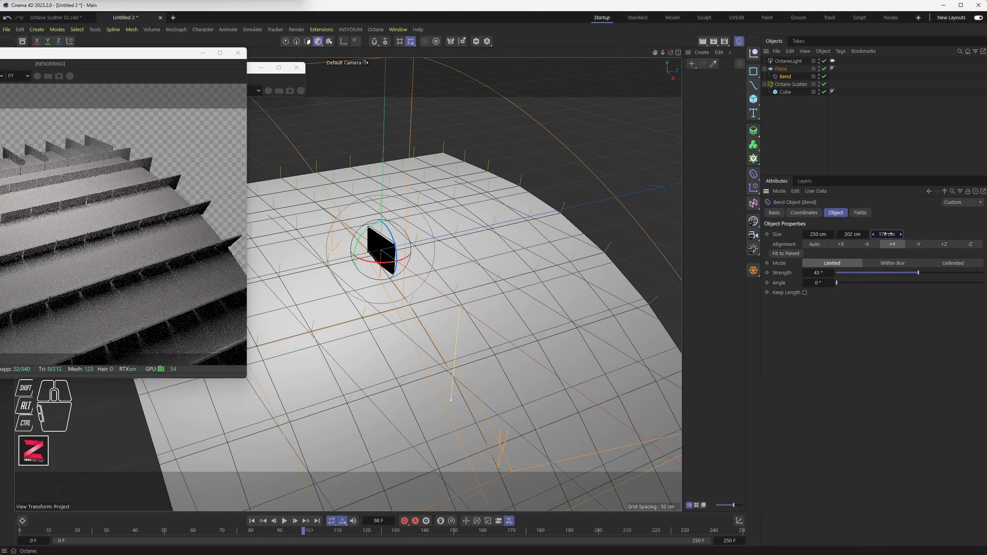
pyautogui.moveTo(818, 233); pyautogui.dragTo(854, 233)
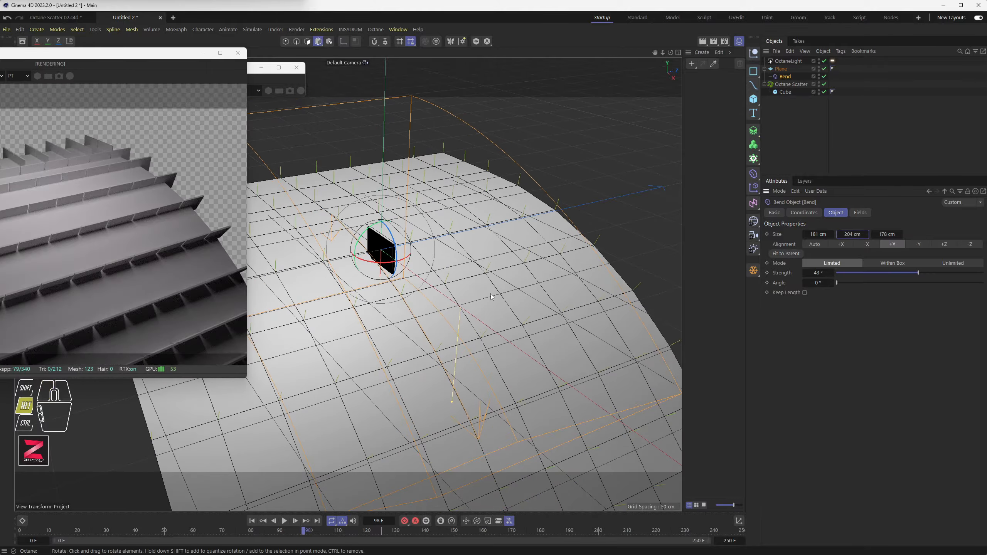
pyautogui.keyDown('alt'); pyautogui.moveTo(477, 298); pyautogui.dragTo(641, 229); pyautogui.keyUp('alt')
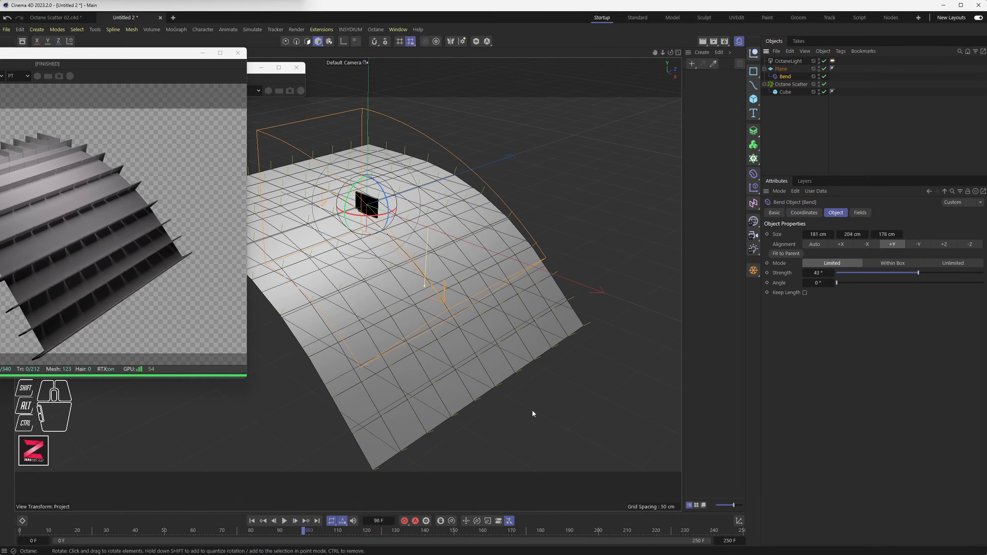
# - Keyframe the Bend deformer's strength at 0° on frame 0 and 50° on frame 100
pyautogui.hotkey('shift', 'f')
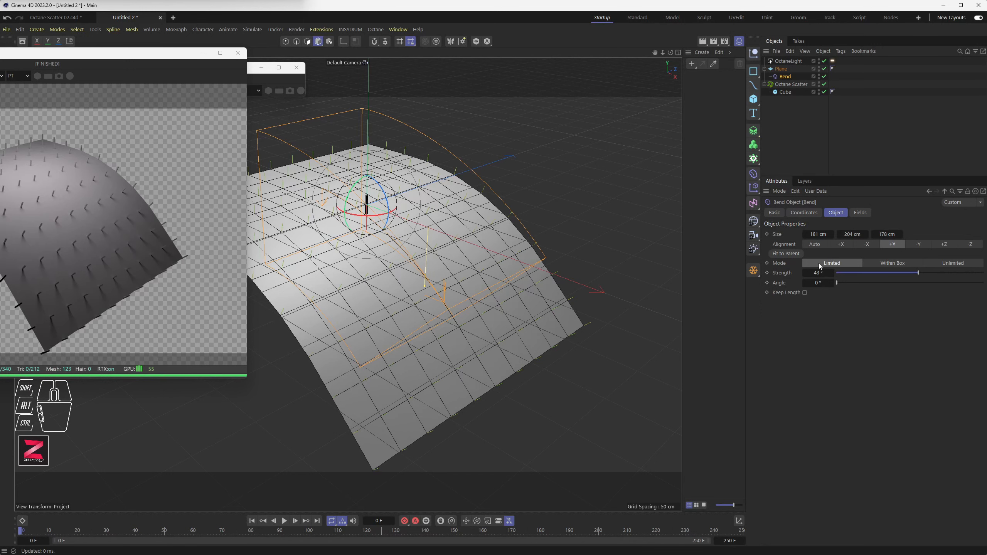
pyautogui.moveTo(818, 273); pyautogui.dragTo(818, 273)
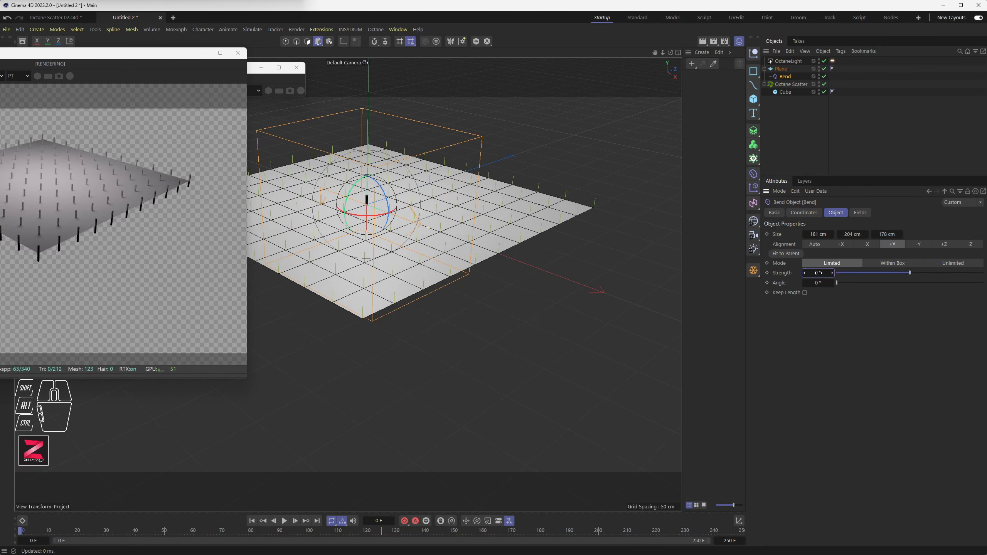
pyautogui.click(767, 273)
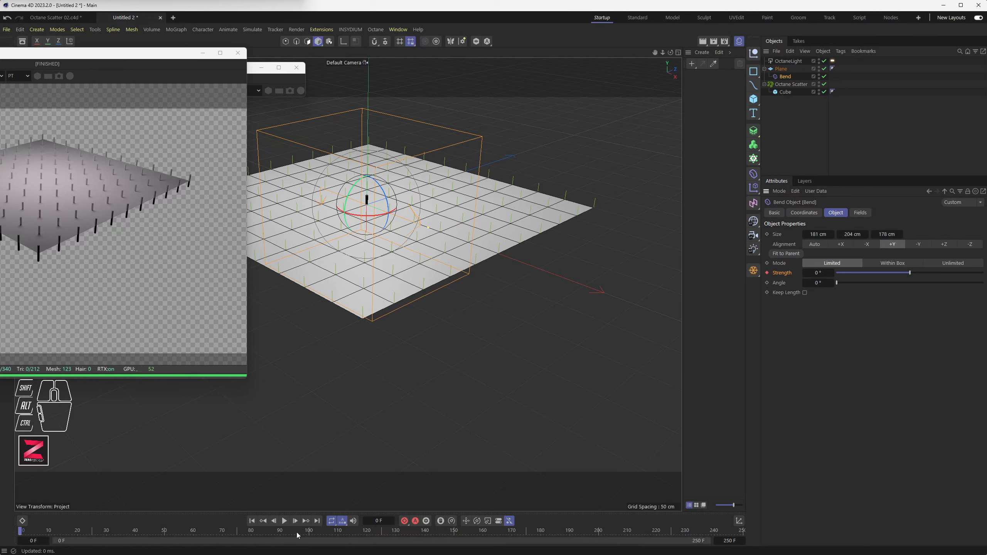
pyautogui.click(310, 531)
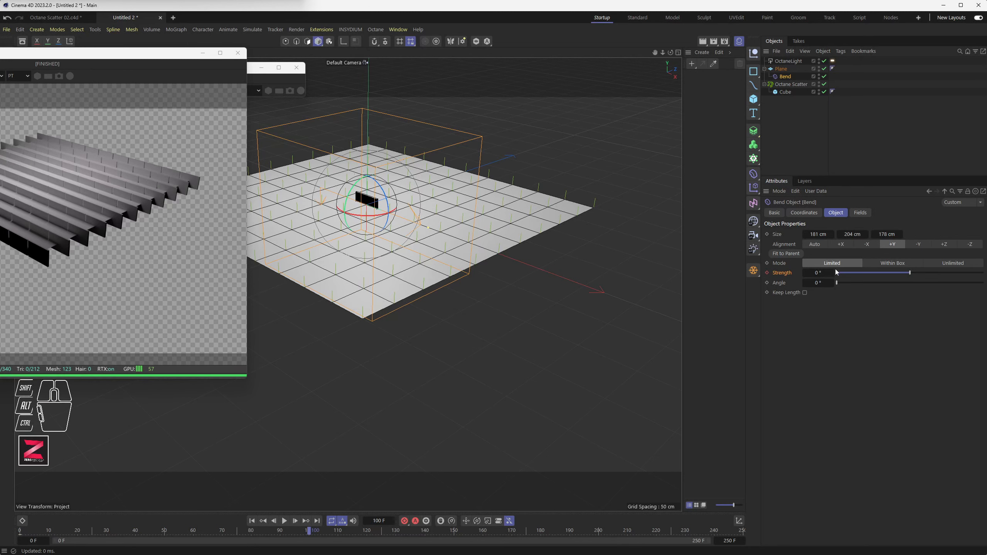
pyautogui.moveTo(824, 272); pyautogui.dragTo(824, 272)
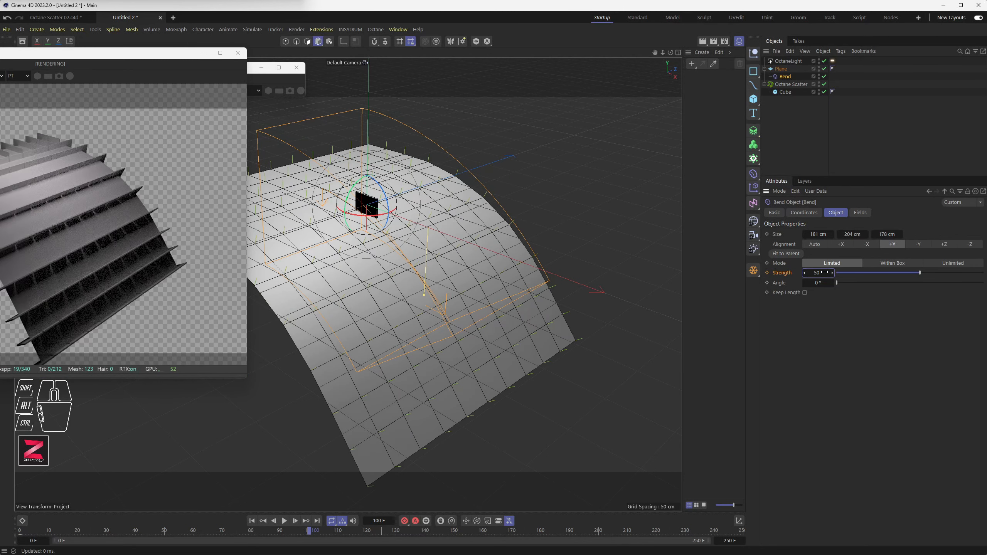
pyautogui.click(767, 273)
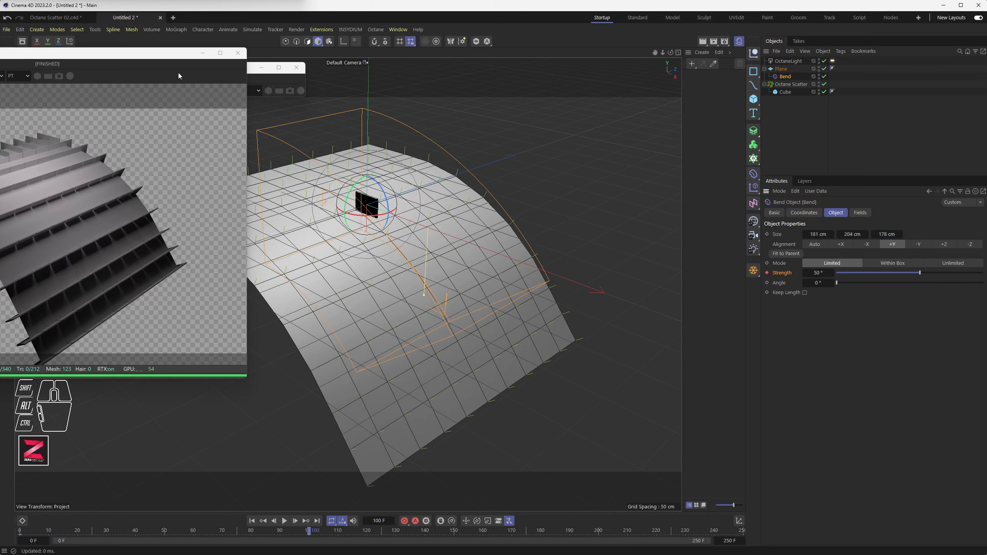
# - Bring the Live Viewer back into view, scrub the animation to frame 90, and inspect the scattered cubes on the bending plane
pyautogui.moveTo(199, 53); pyautogui.dragTo(385, 62)
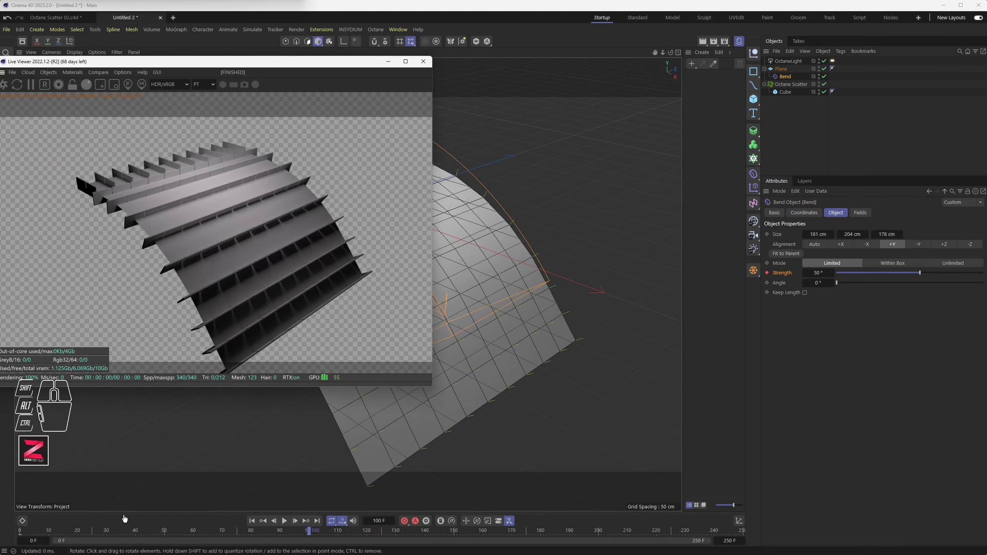
pyautogui.moveTo(45, 534); pyautogui.dragTo(279, 543)
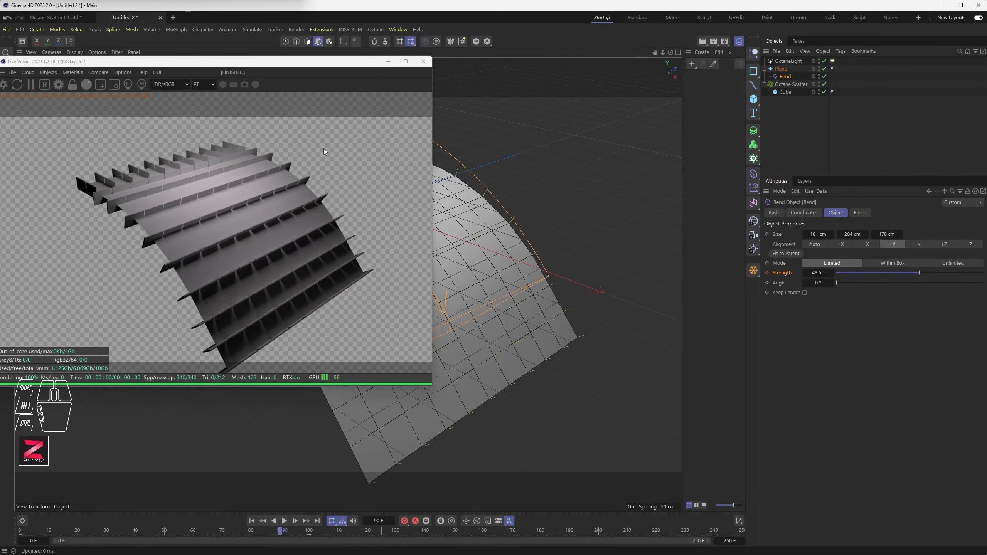
pyautogui.scroll(4, 480, 176)
pyautogui.keyDown('alt'); pyautogui.moveTo(479, 173); pyautogui.dragTo(610, 212, button='middle'); pyautogui.keyUp('alt')
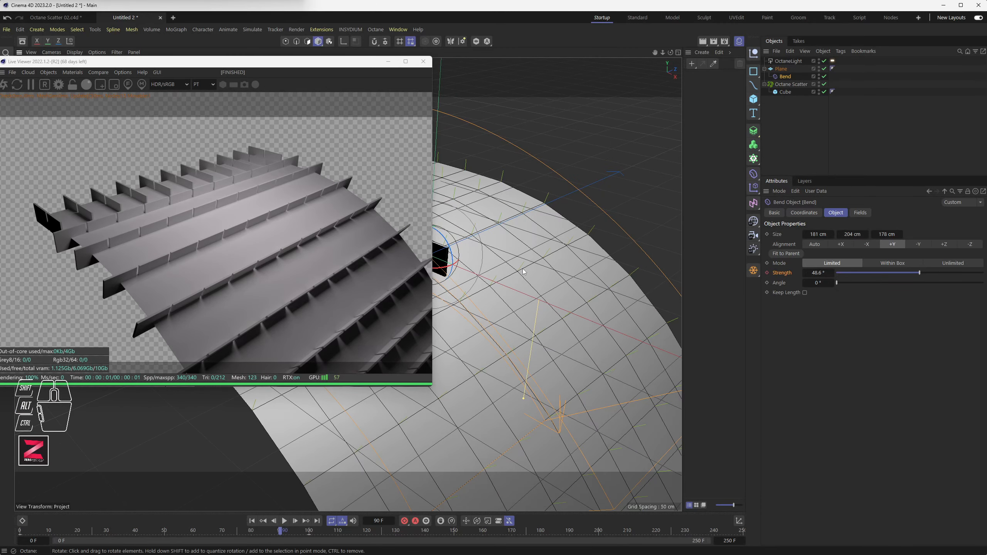
pyautogui.keyDown('alt'); pyautogui.scroll(-4, 523, 266); pyautogui.keyUp('alt')
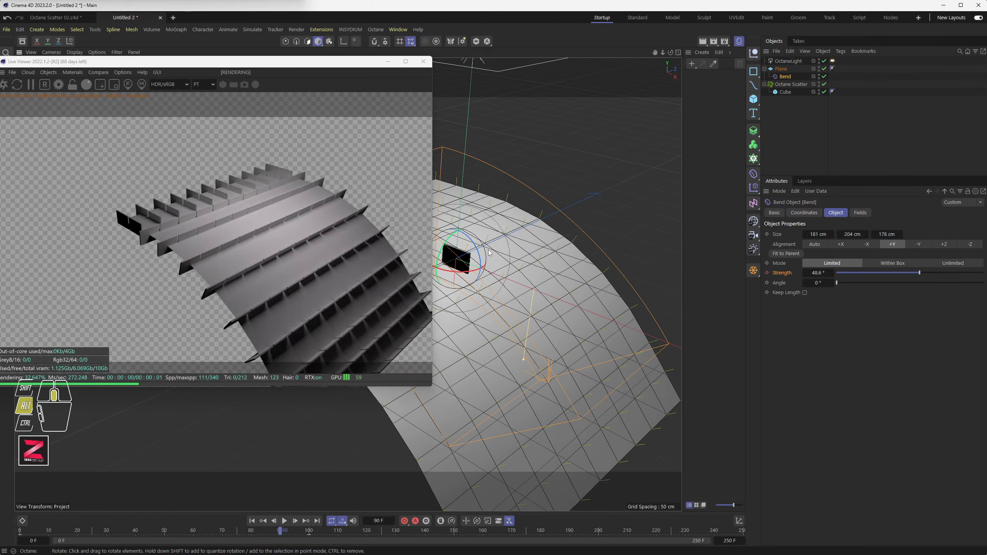
# - Scrub the animation to frame 104 and disable the Bend deformer to compare the scatter on the flat plane
pyautogui.keyDown('alt'); pyautogui.moveTo(527, 268); pyautogui.dragTo(490, 270, button='middle'); pyautogui.keyUp('alt')
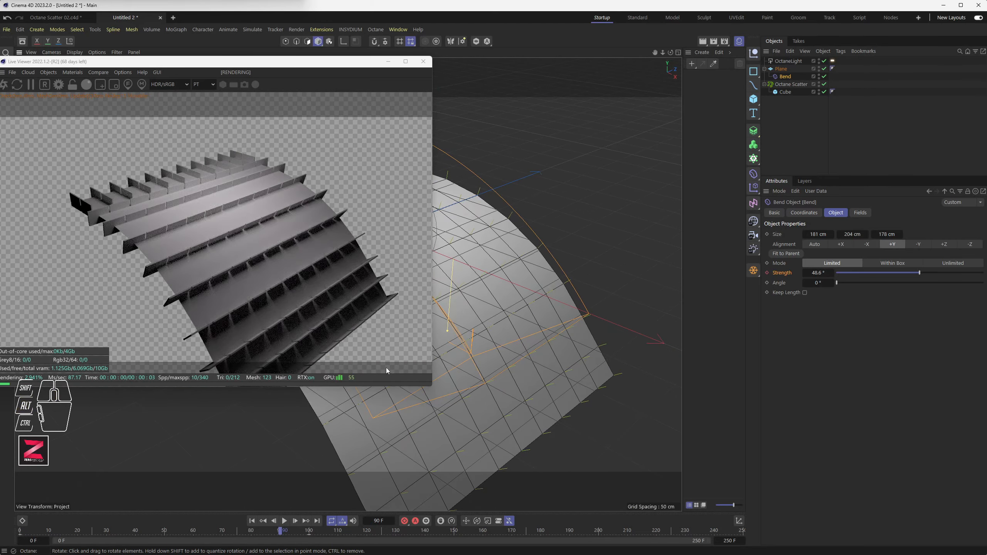
pyautogui.moveTo(205, 529); pyautogui.dragTo(321, 530)
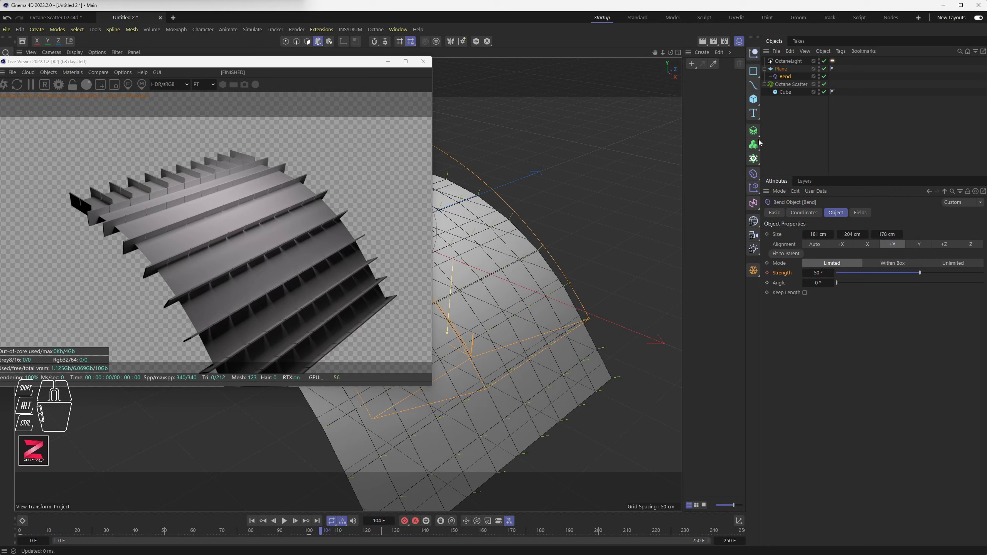
pyautogui.click(824, 76)
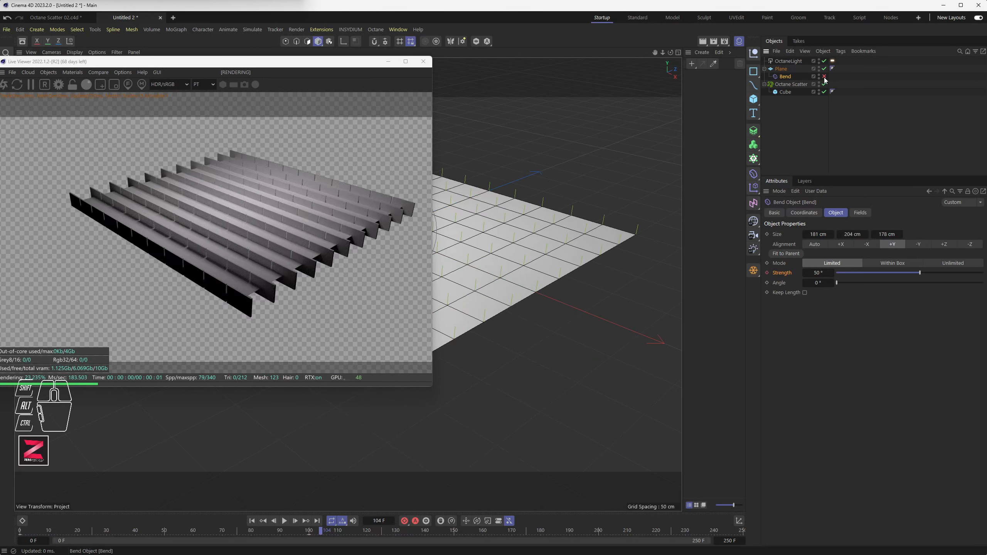
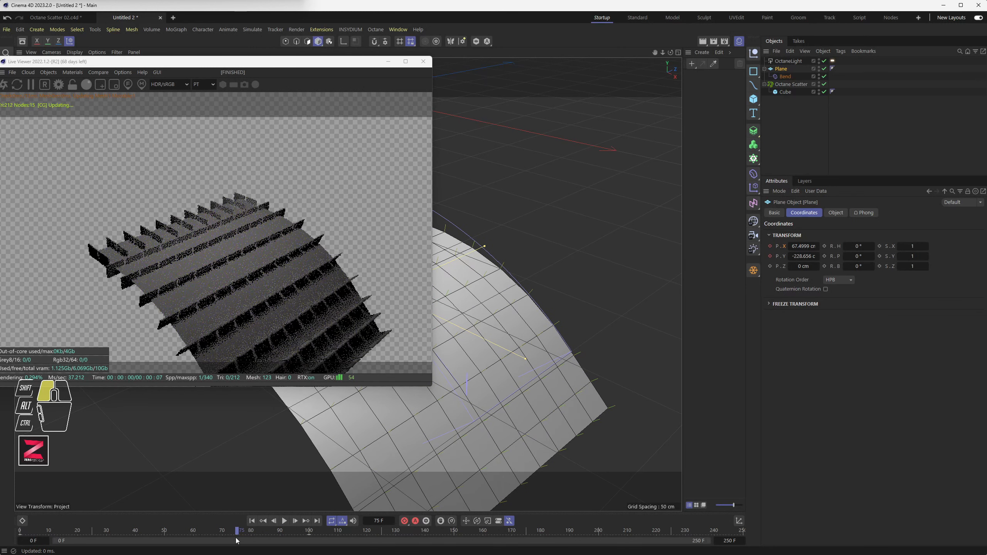
# - At frame 73, set the Octane Scatter's distribution type to Surface
pyautogui.moveTo(237, 540)
pyautogui.mouseDown()
pyautogui.moveTo(61, 531)
pyautogui.moveTo(231, 532)
pyautogui.mouseUp()
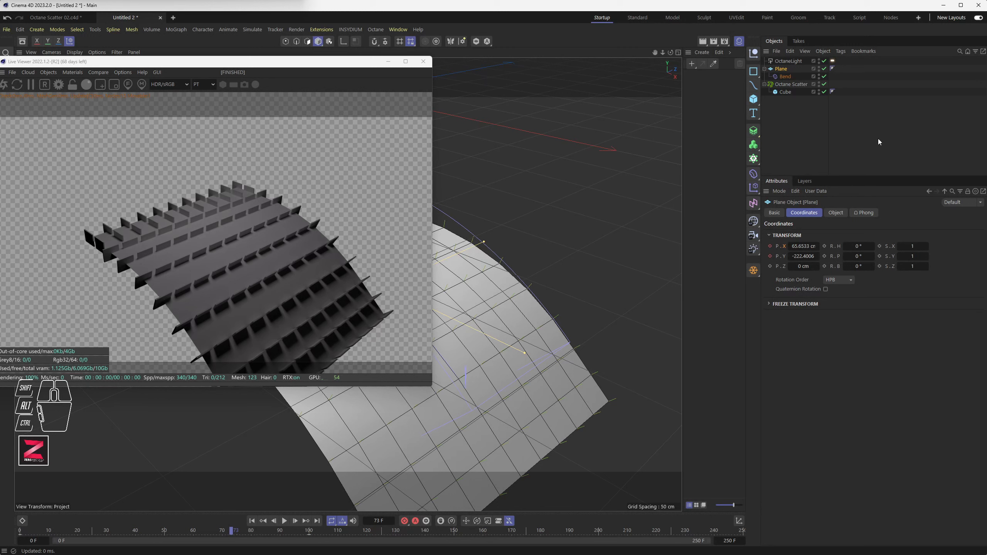
pyautogui.click(790, 84)
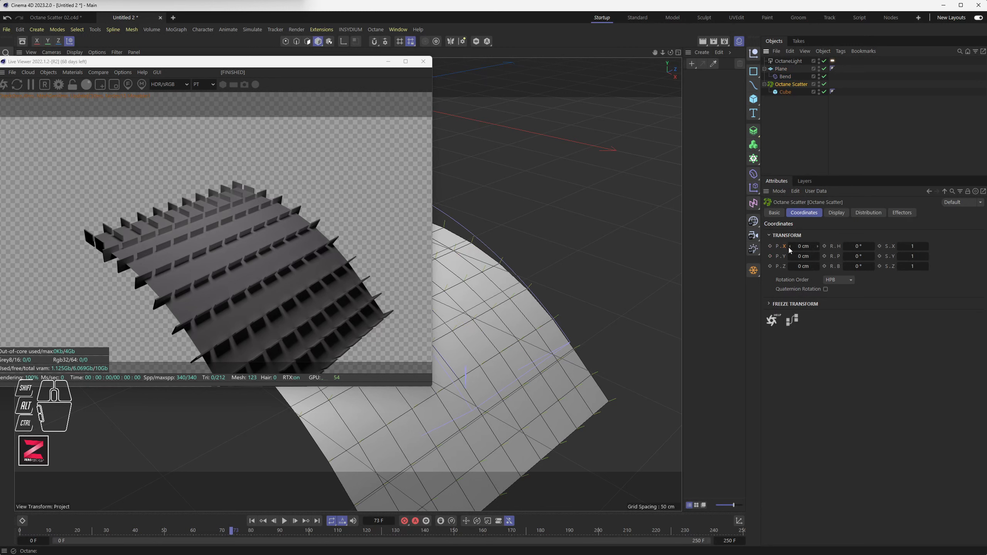
pyautogui.click(868, 215)
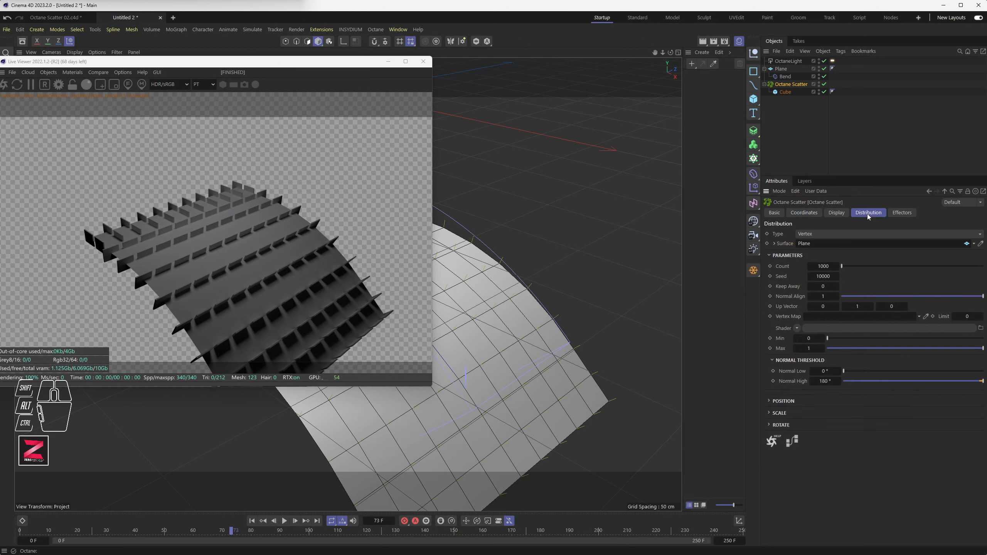
pyautogui.click(809, 234)
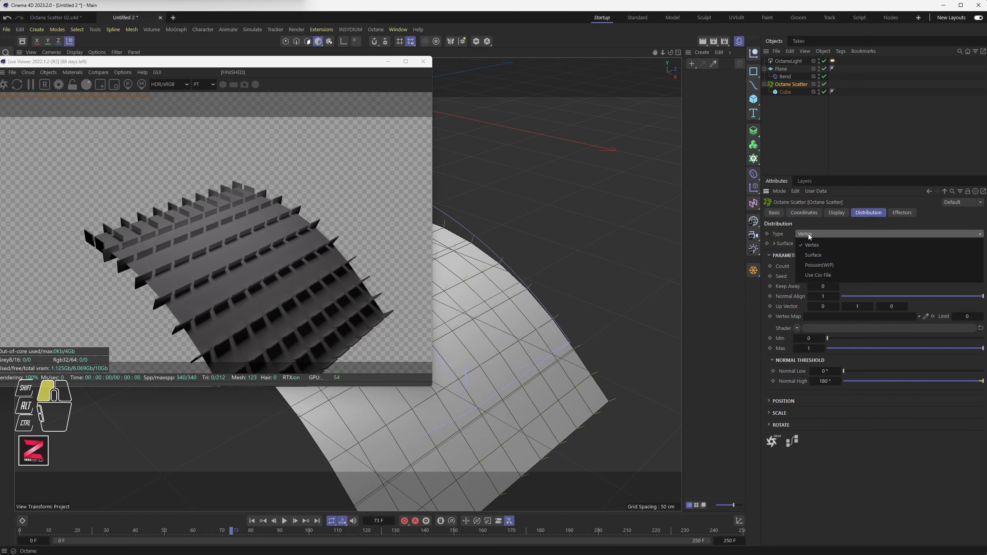
pyautogui.click(815, 256)
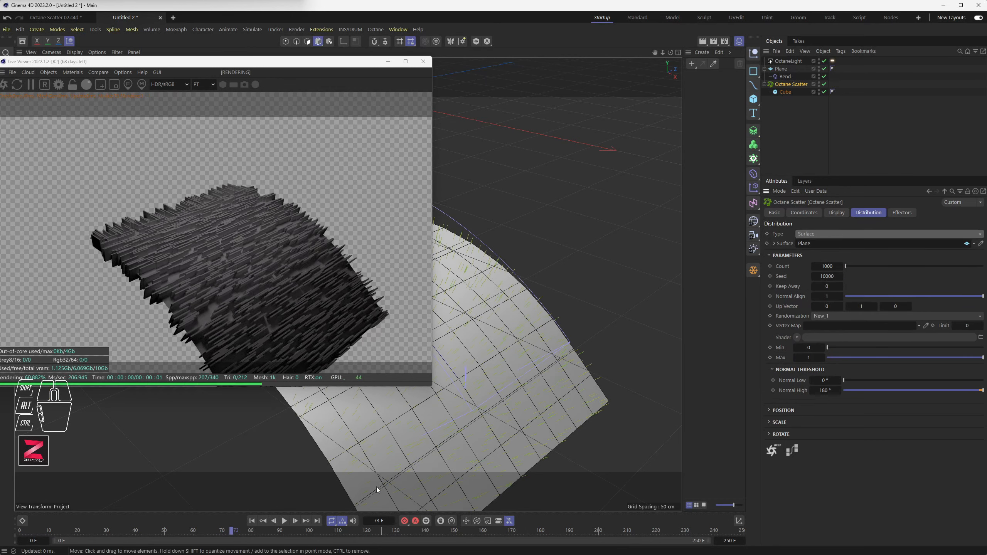
# - Scrub the animation to frame 75 and inspect the surface-distributed cubes on the bent plane
pyautogui.moveTo(164, 539); pyautogui.dragTo(238, 551)
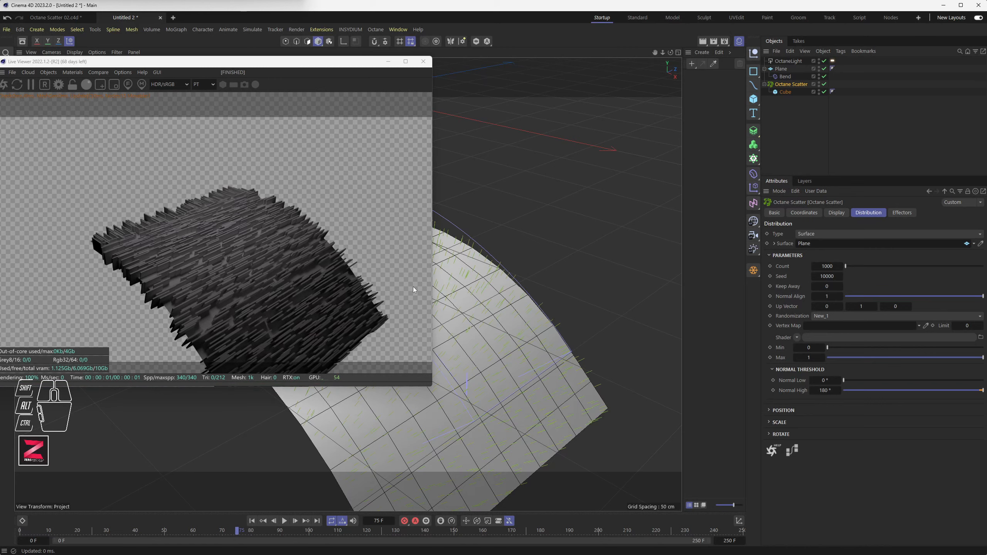
pyautogui.keyDown('alt'); pyautogui.moveTo(624, 368); pyautogui.dragTo(577, 276); pyautogui.keyUp('alt')
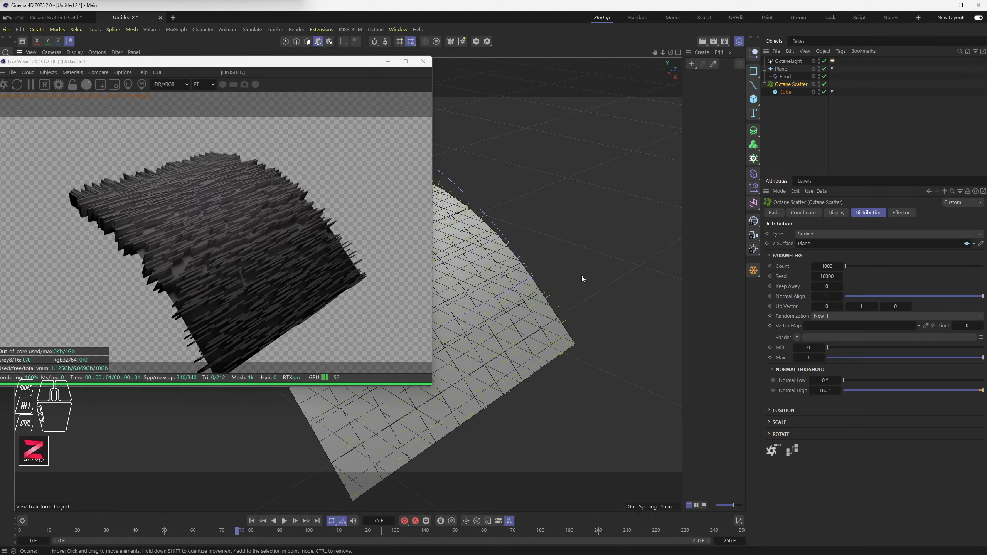
pyautogui.scroll(2, 540, 306)
pyautogui.keyDown('alt'); pyautogui.moveTo(468, 328); pyautogui.dragTo(510, 311, button='middle'); pyautogui.keyUp('alt')
pyautogui.moveTo(509, 311)
pyautogui.keyDown('alt'); pyautogui.mouseDown()
pyautogui.moveTo(524, 297)
pyautogui.moveTo(507, 316)
pyautogui.mouseUp(); pyautogui.keyUp('alt')
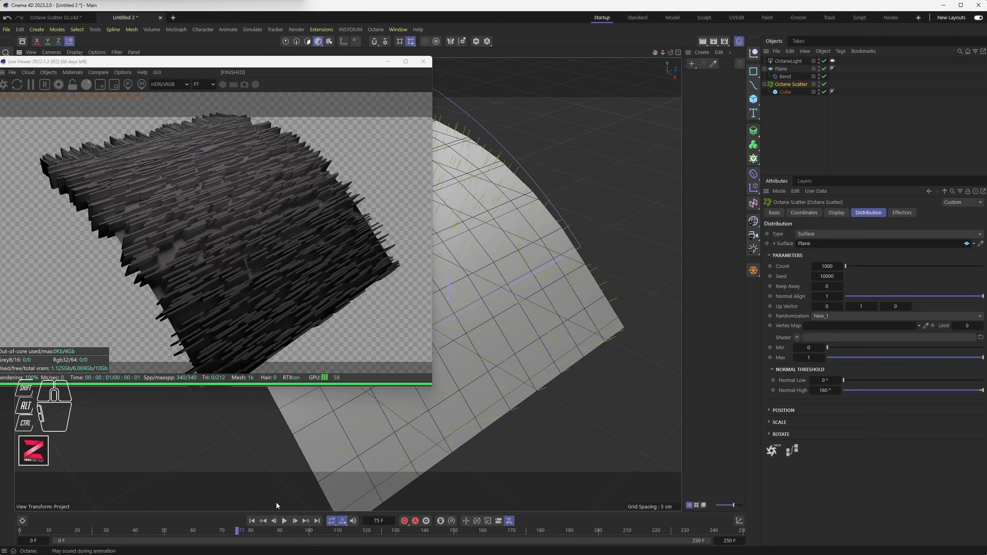
# - Return the animation to frame 0 and bring the full Live Viewer window and the plane back into view
pyautogui.moveTo(218, 533); pyautogui.dragTo(20, 531)
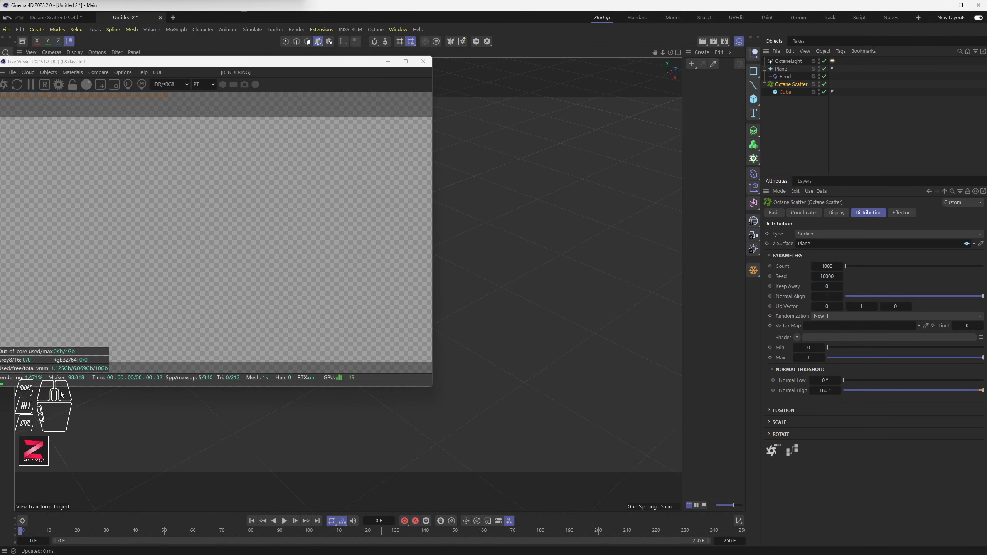
pyautogui.click(234, 66)
pyautogui.moveTo(234, 66); pyautogui.dragTo(253, 86)
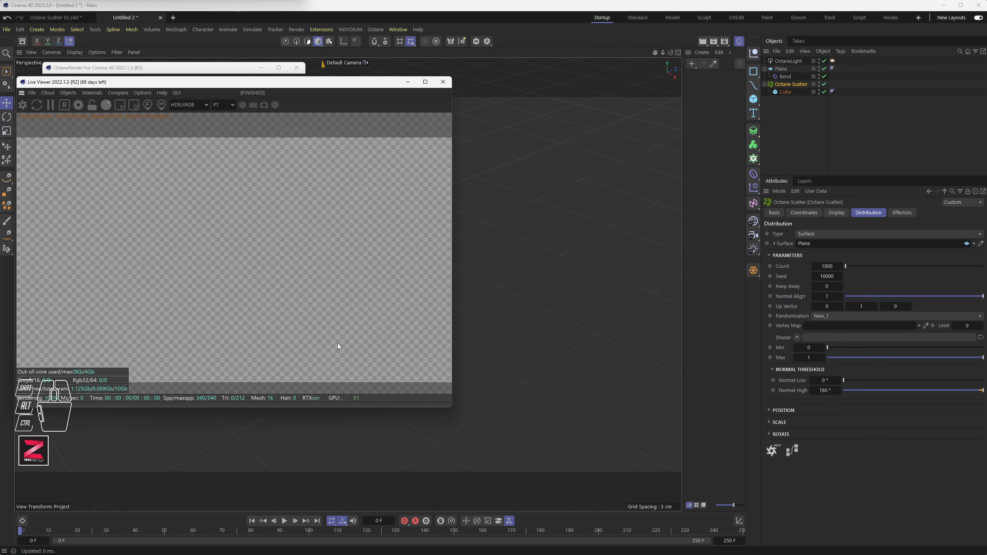
pyautogui.click(525, 353)
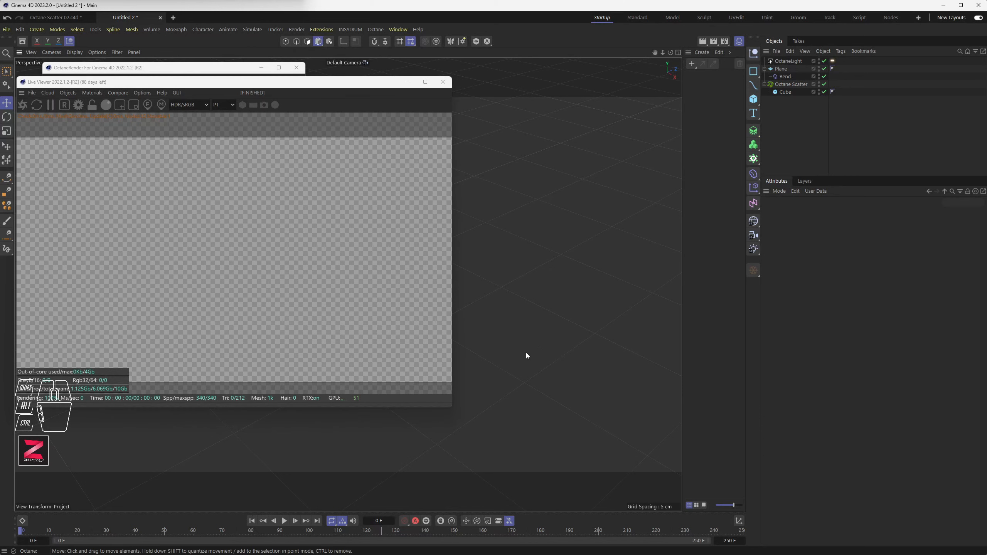
pyautogui.click(781, 69)
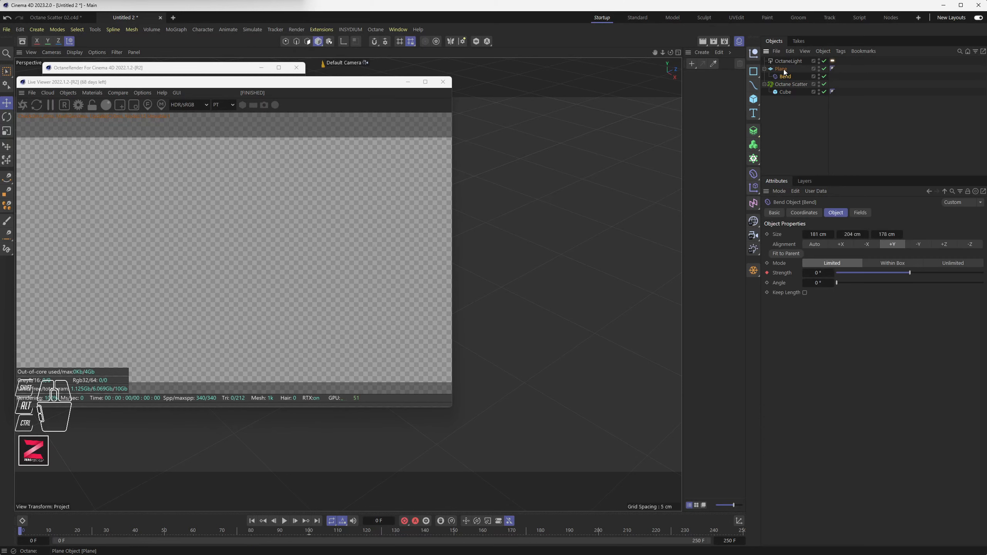
pyautogui.press('s')
pyautogui.keyDown('alt'); pyautogui.moveTo(558, 335); pyautogui.dragTo(558, 320, button='middle'); pyautogui.keyUp('alt')
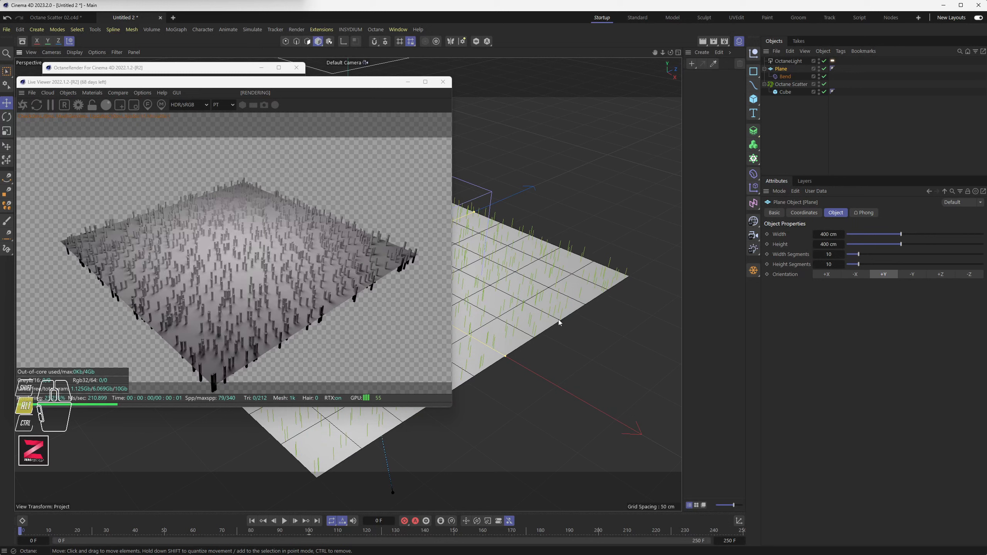
# - Delete the Bend deformer and remove the cube's Size.X animation track
pyautogui.click(785, 76)
pyautogui.press('Delete')
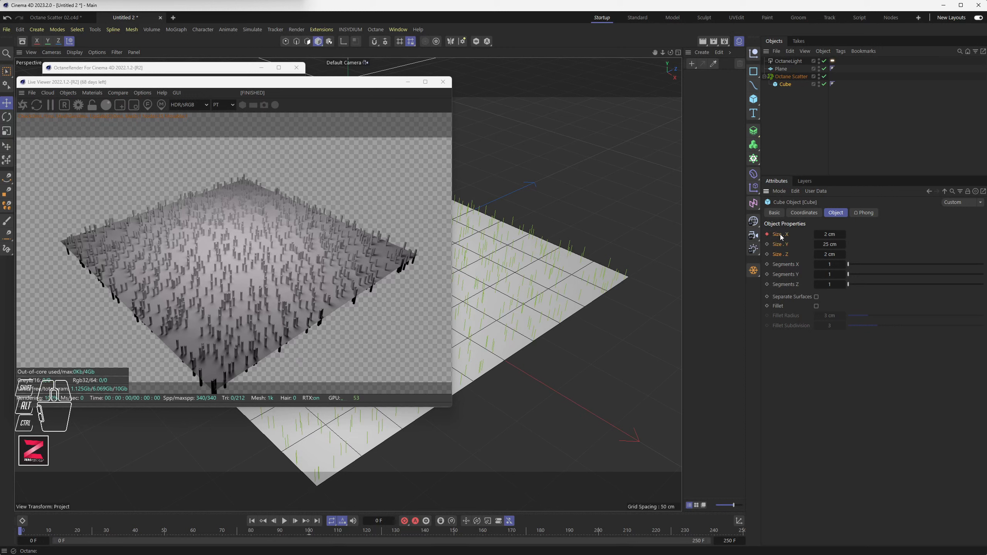
pyautogui.rightClick(781, 237)
pyautogui.moveTo(827, 255)
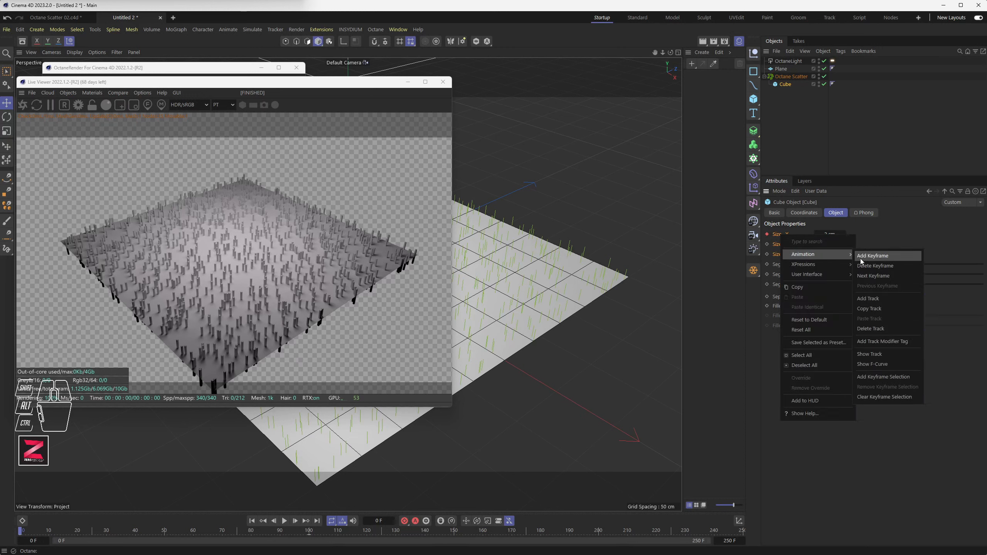
pyautogui.click(879, 328)
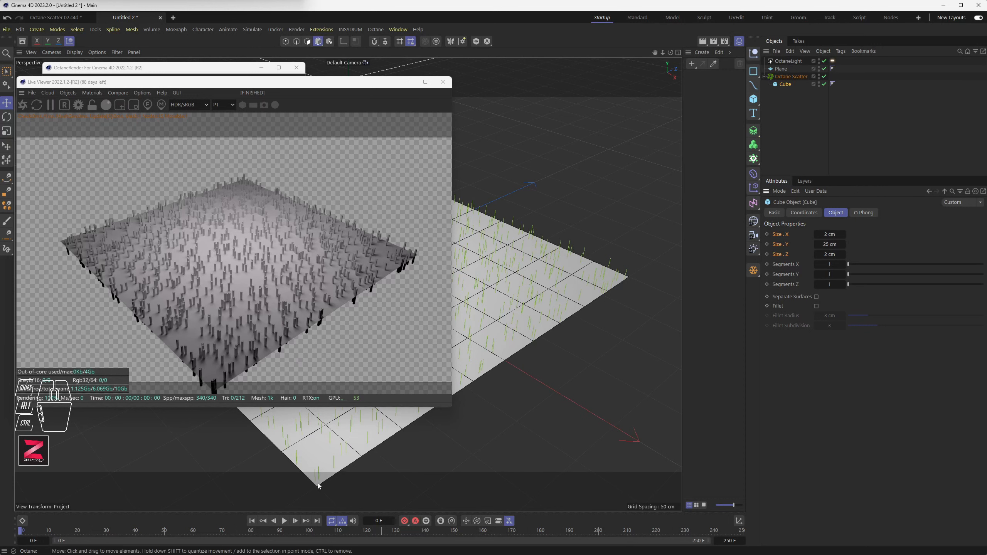
pyautogui.moveTo(22, 533); pyautogui.dragTo(2, 538)
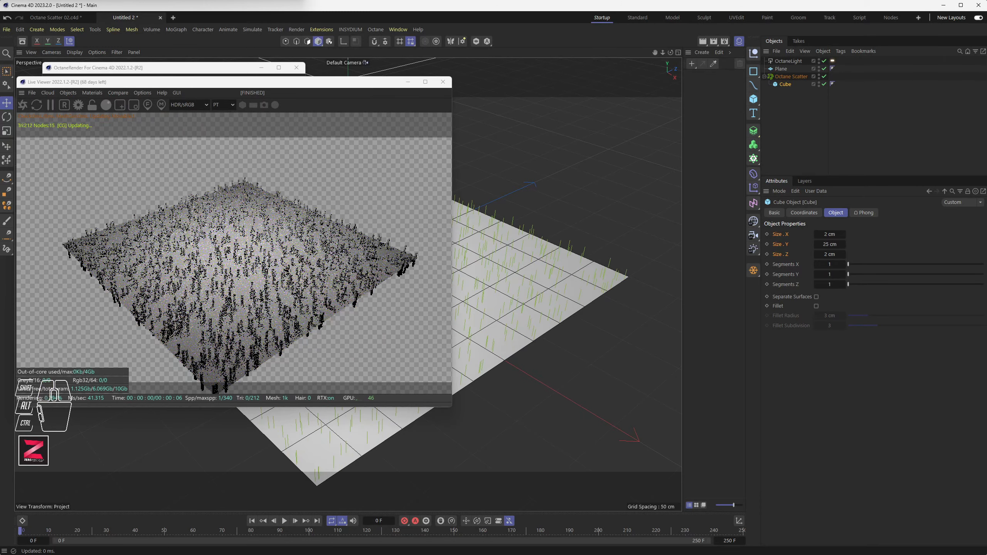
# - Delete the plane's X and Y position animation tracks and deselect the plane
pyautogui.click(781, 69)
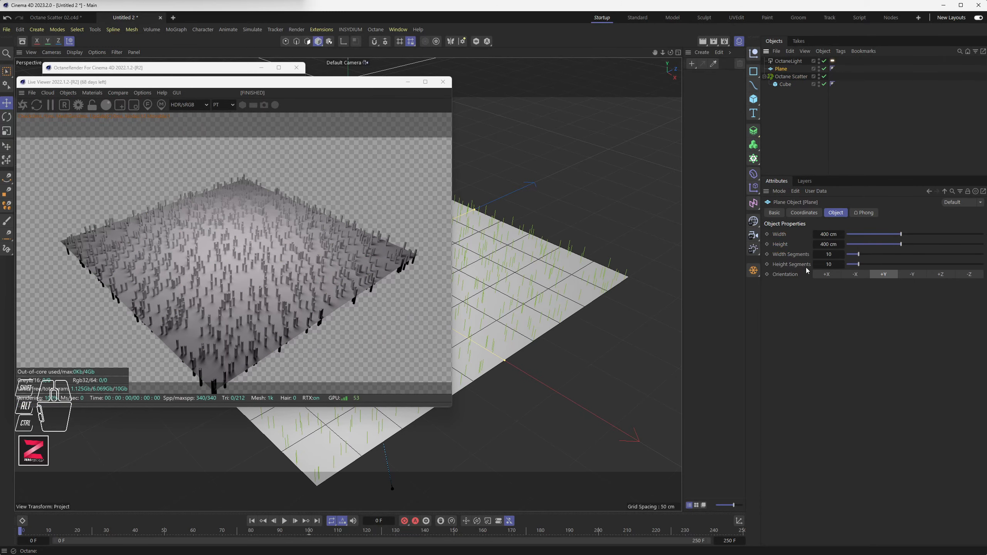
pyautogui.click(803, 213)
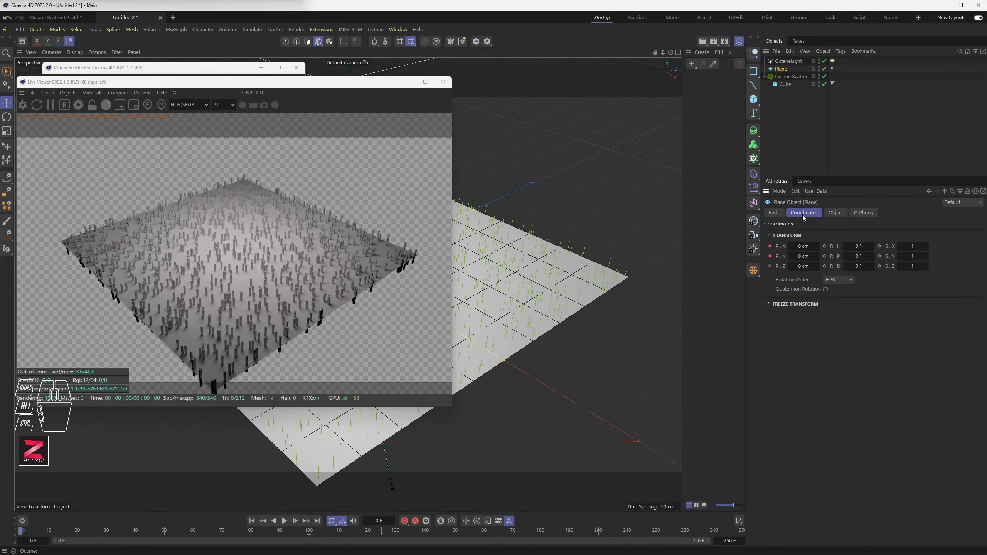
pyautogui.rightClick(785, 255)
pyautogui.moveTo(807, 265)
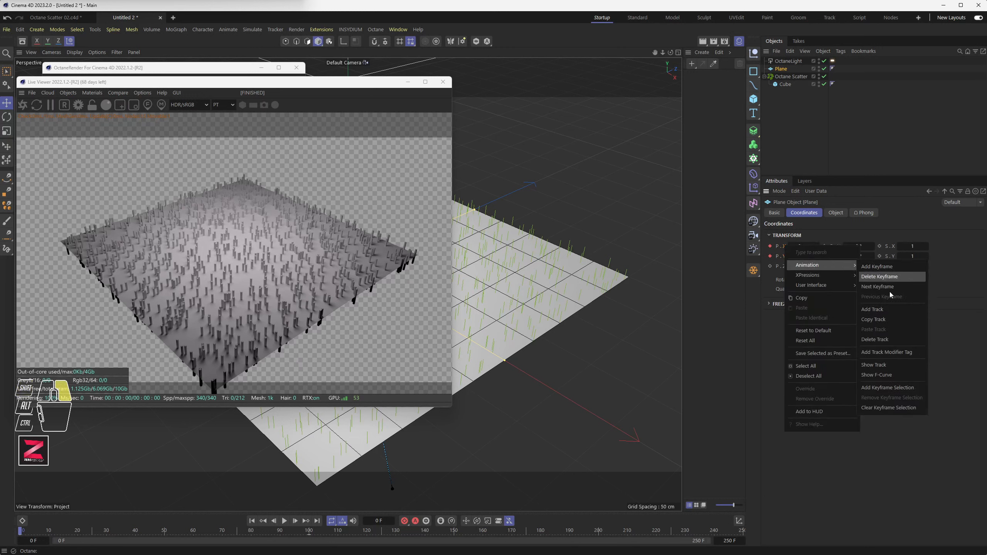
pyautogui.click(894, 341)
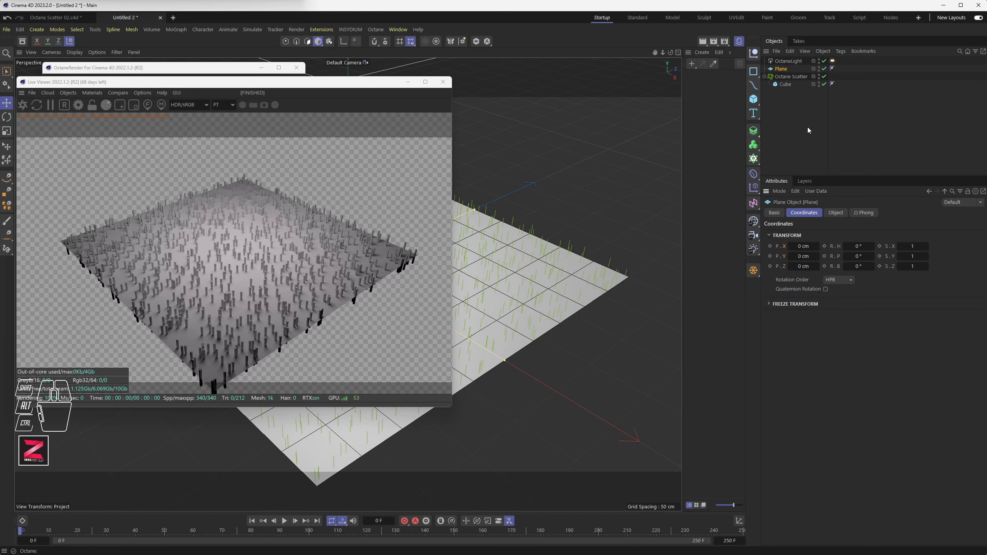
pyautogui.click(802, 116)
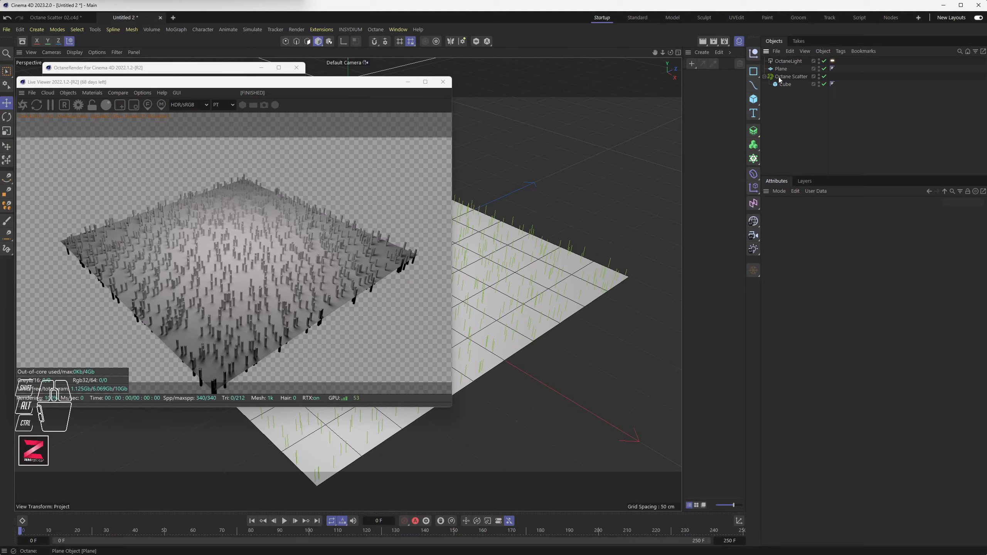
# - Show the Octane Scatter's distribution settings and keep the distribution type on Surface
pyautogui.keyDown('alt'); pyautogui.moveTo(525, 273); pyautogui.dragTo(508, 297); pyautogui.keyUp('alt')
pyautogui.keyDown('alt'); pyautogui.scroll(-1, 504, 330); pyautogui.keyUp('alt')
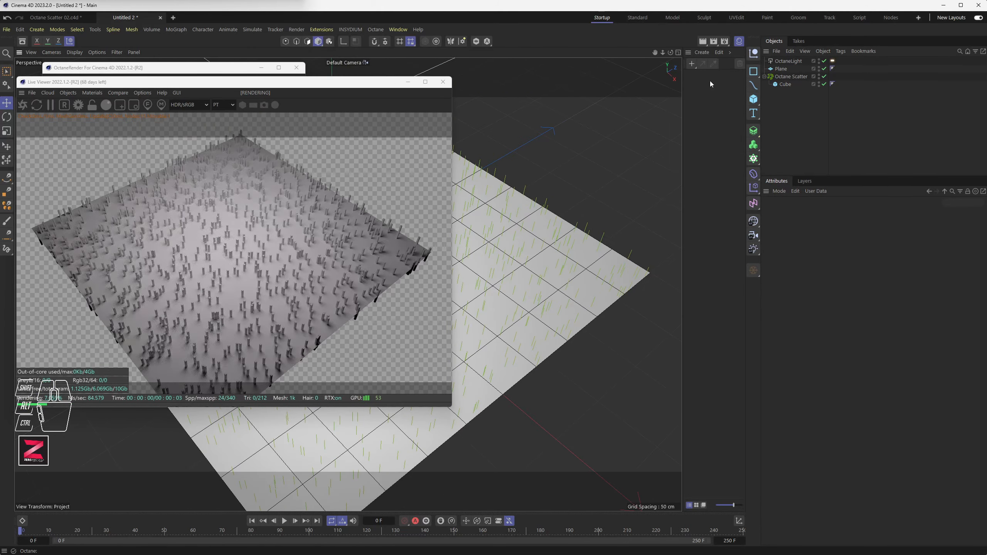
pyautogui.click(791, 77)
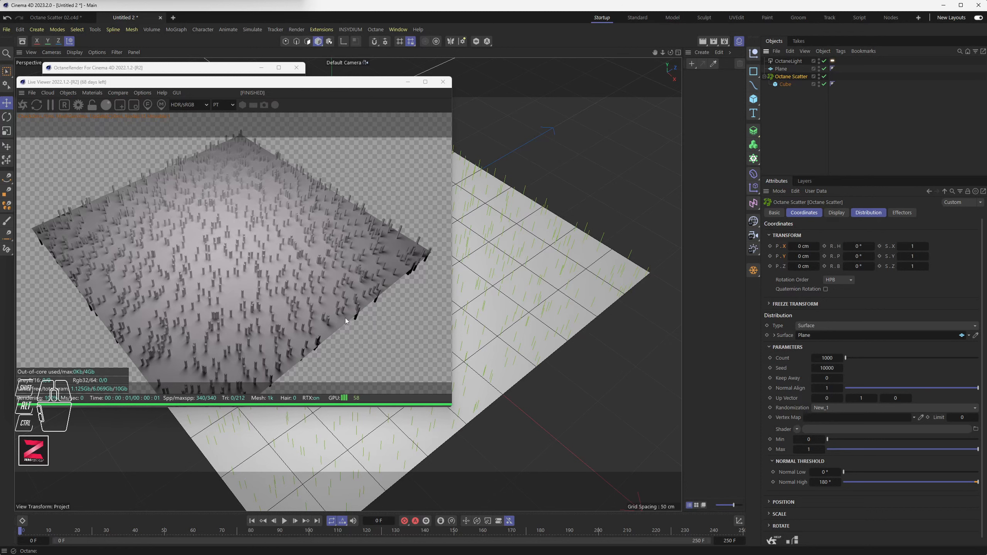
pyautogui.click(863, 216)
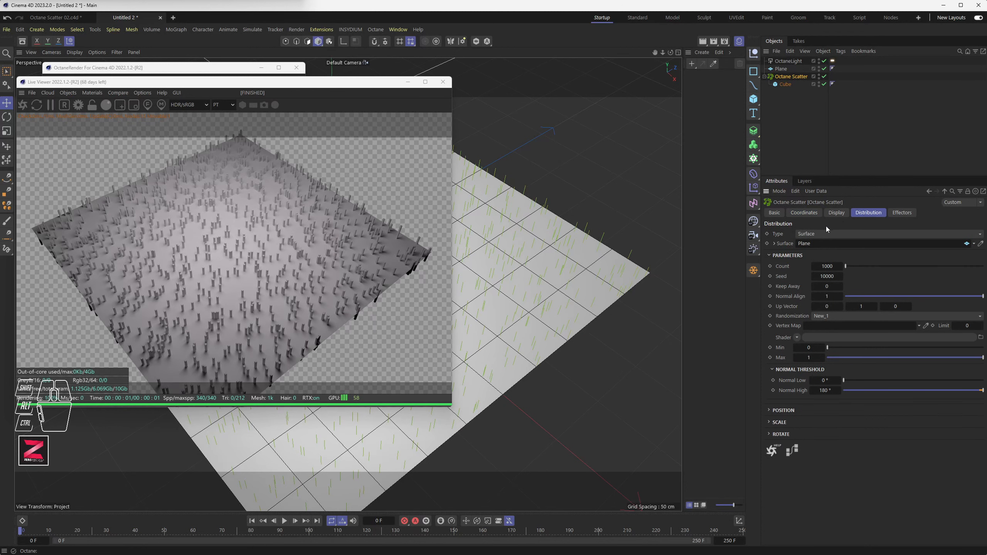
pyautogui.click(808, 245)
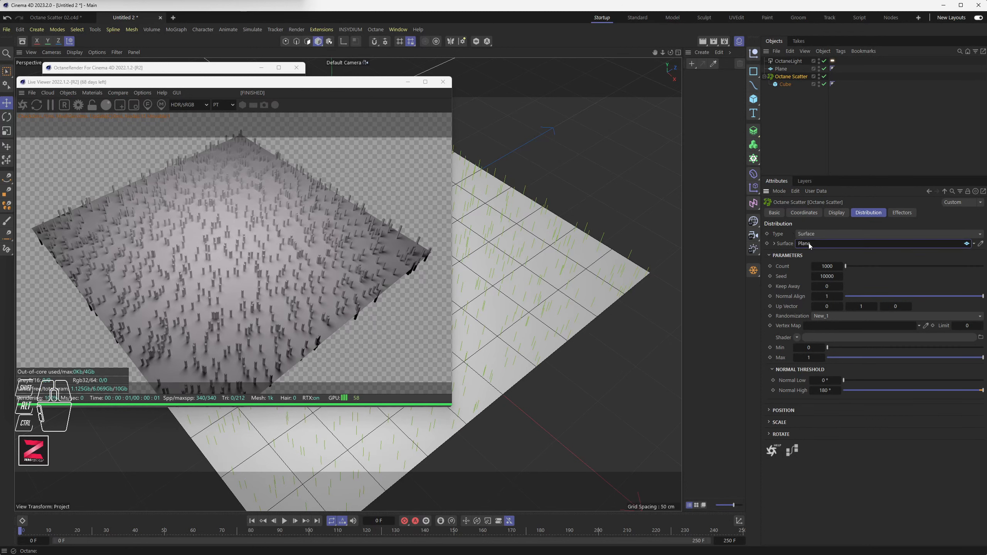
pyautogui.click(810, 234)
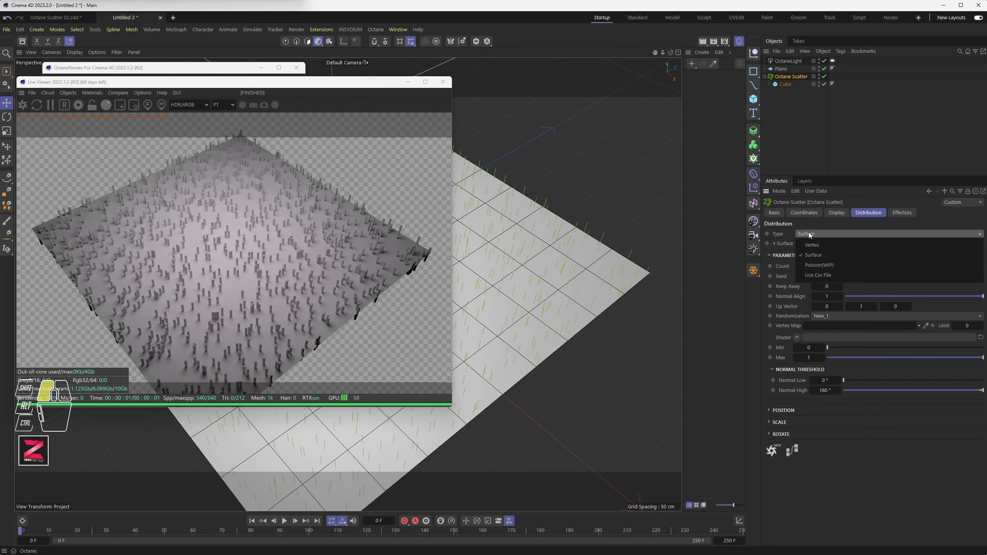
pyautogui.click(814, 256)
# - Raise the Octane Scatter's count to 100278 to test a dense fill, and reduce it to 1944
pyautogui.moveTo(845, 268); pyautogui.dragTo(914, 266)
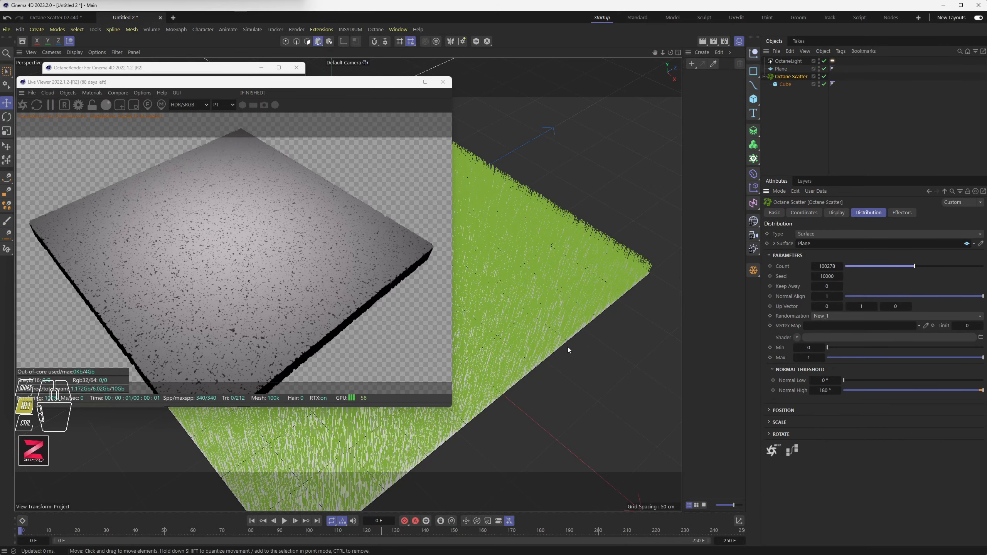
pyautogui.keyDown('alt'); pyautogui.moveTo(567, 347); pyautogui.dragTo(545, 317); pyautogui.keyUp('alt')
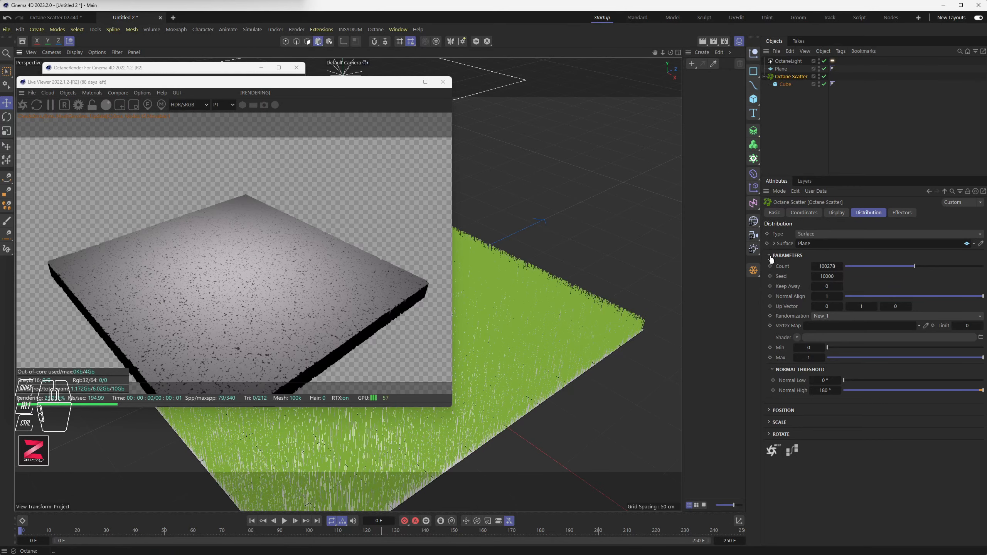
pyautogui.moveTo(901, 266); pyautogui.dragTo(846, 267)
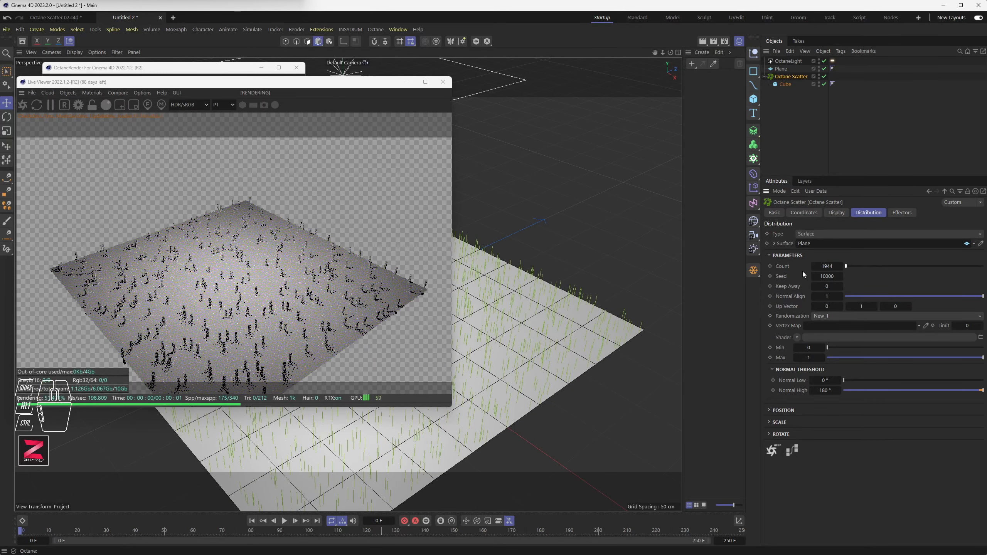
pyautogui.scroll(1, 540, 311)
pyautogui.keyDown('alt'); pyautogui.moveTo(539, 312); pyautogui.dragTo(561, 283); pyautogui.keyUp('alt')
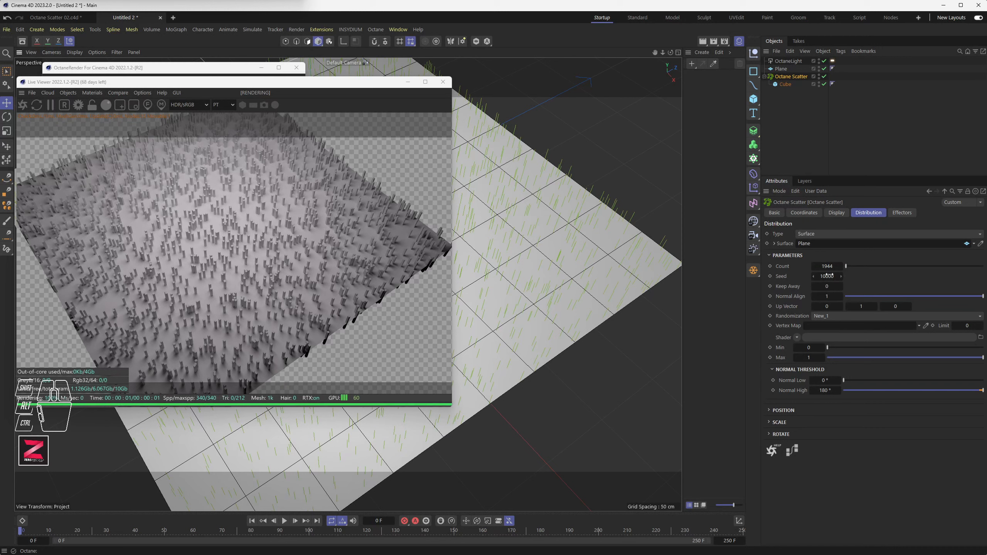
# - Change the Octane Scatter's seed to 9919 to vary the instance placement
pyautogui.click(780, 276)
pyautogui.moveTo(829, 276); pyautogui.dragTo(836, 276)
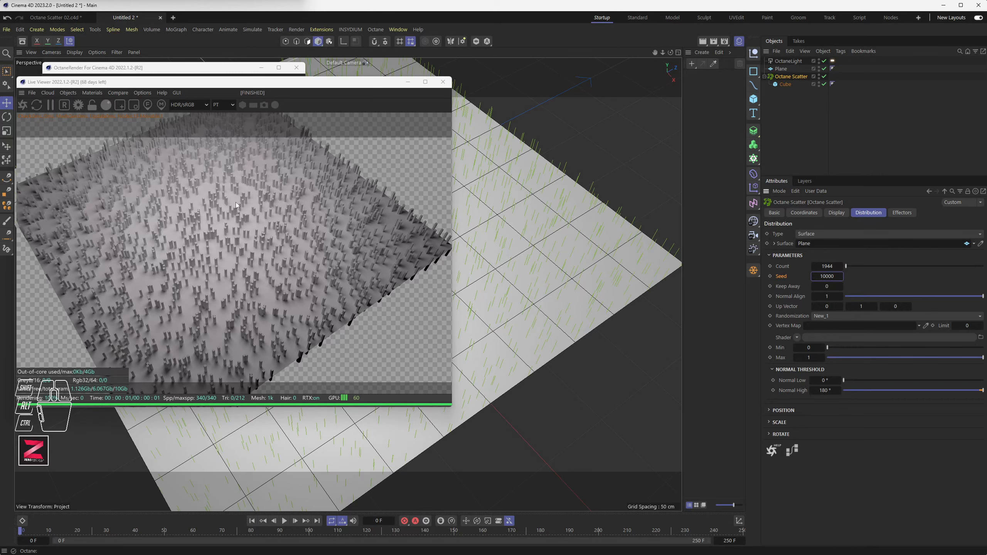
pyautogui.moveTo(825, 277); pyautogui.dragTo(812, 277)
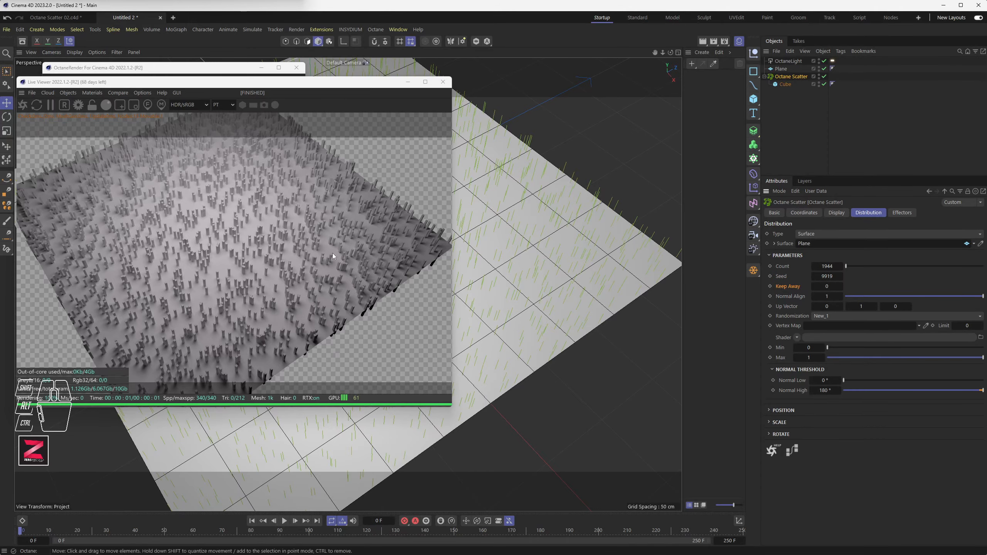
# - Raise the Octane Scatter's Keep Away to 6 to space the instances apart
pyautogui.scroll(2, 527, 246)
pyautogui.scroll(3, 527, 247)
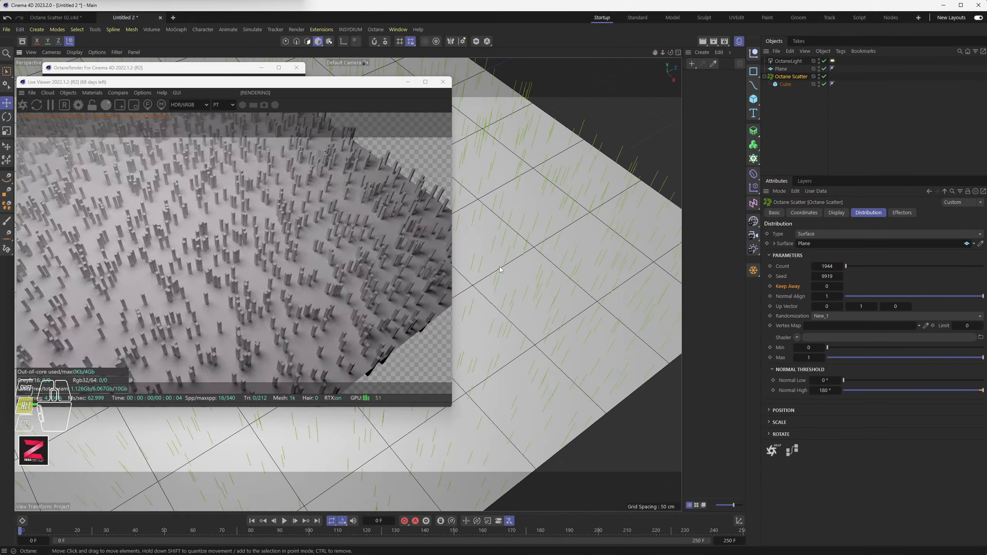
pyautogui.click(841, 287)
pyautogui.click(841, 287)
pyautogui.click(841, 287)
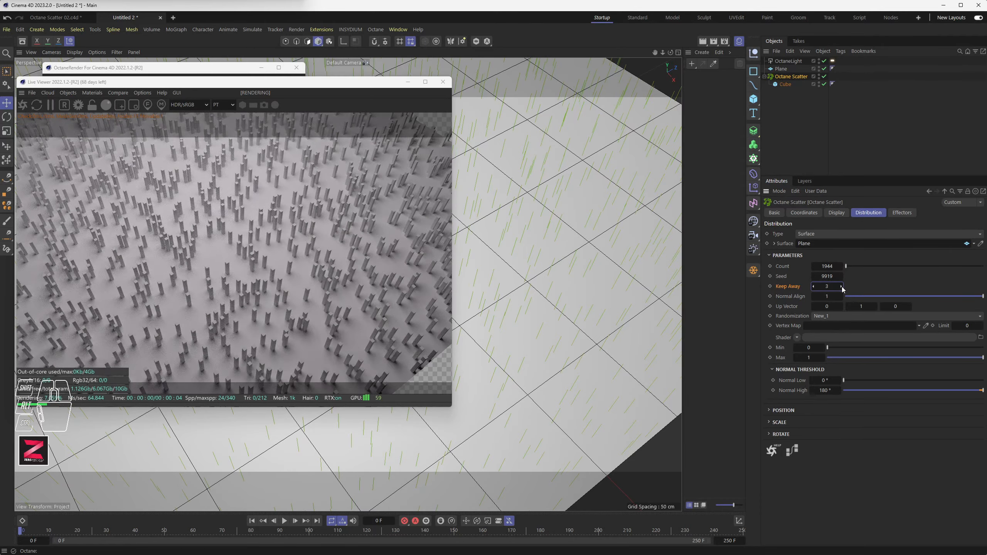
pyautogui.click(841, 287)
pyautogui.click(841, 287)
pyautogui.click(841, 286)
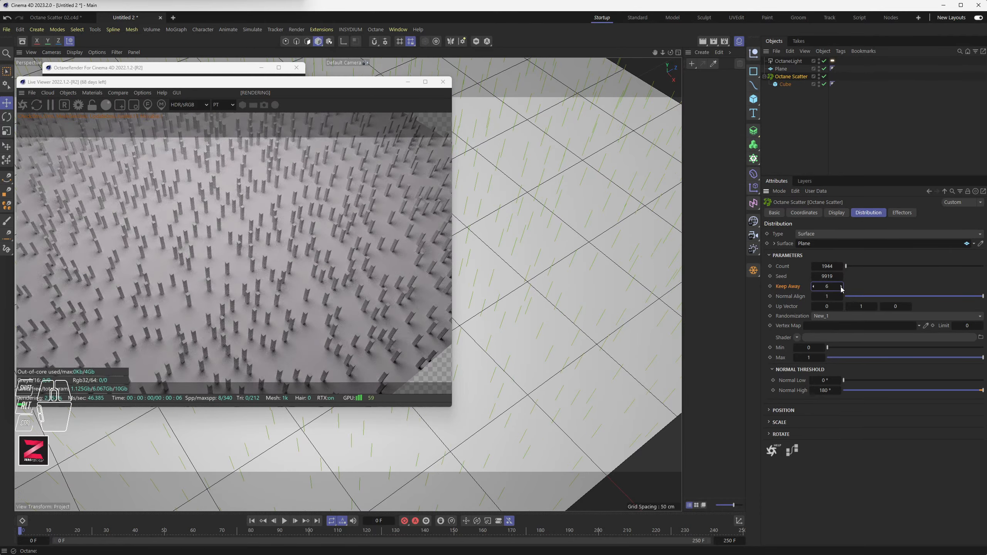
# - Reset the Octane Scatter's Keep Away to 0
pyautogui.scroll(-5, 581, 292)
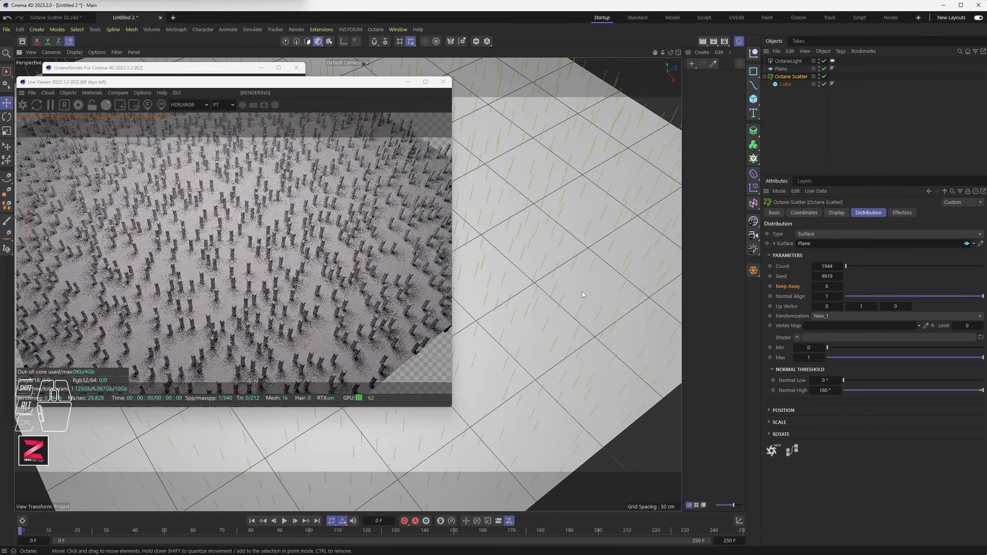
pyautogui.keyDown('alt'); pyautogui.moveTo(579, 293); pyautogui.dragTo(552, 263); pyautogui.keyUp('alt')
pyautogui.doubleClick(823, 286)
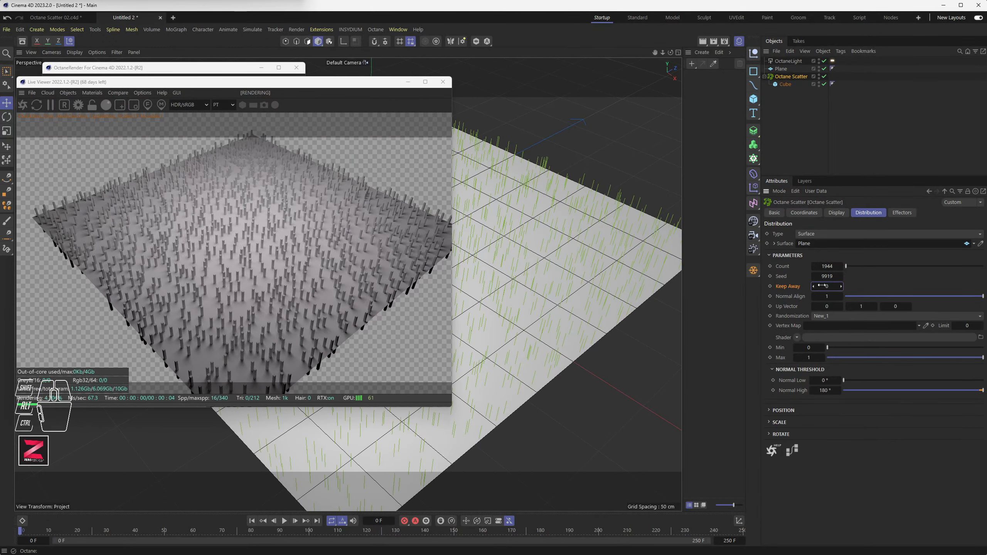
pyautogui.write('0')
pyautogui.press('Return')
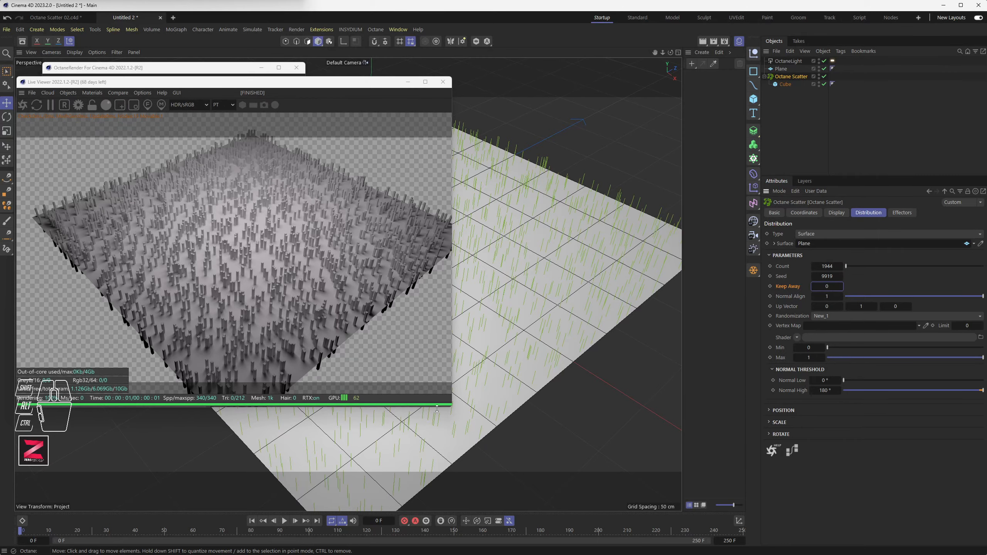
# - Inspect the overlapping cubes up close and raise Keep Away to 2
pyautogui.scroll(10, 451, 412)
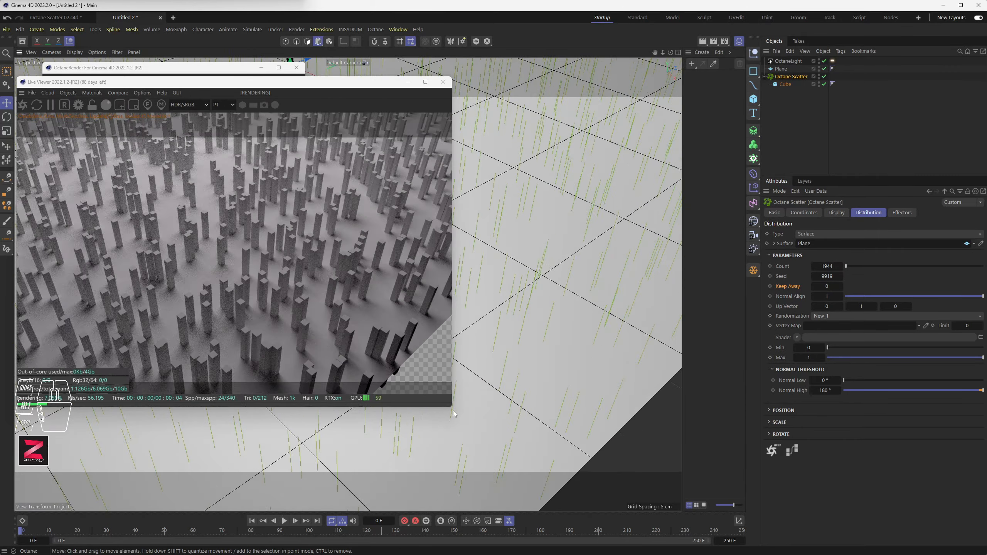
pyautogui.keyDown('alt'); pyautogui.moveTo(453, 411); pyautogui.dragTo(522, 292); pyautogui.keyUp('alt')
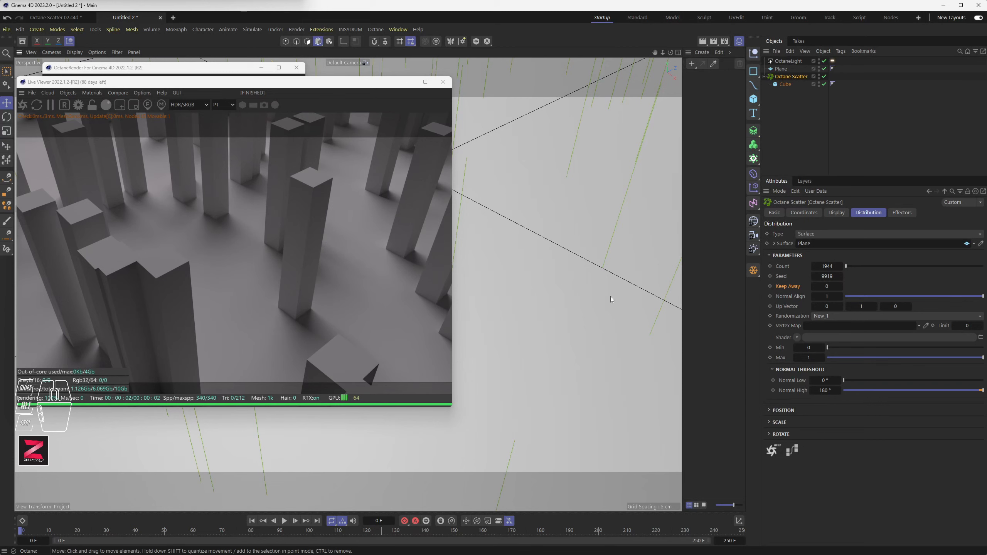
pyautogui.scroll(-5, 609, 297)
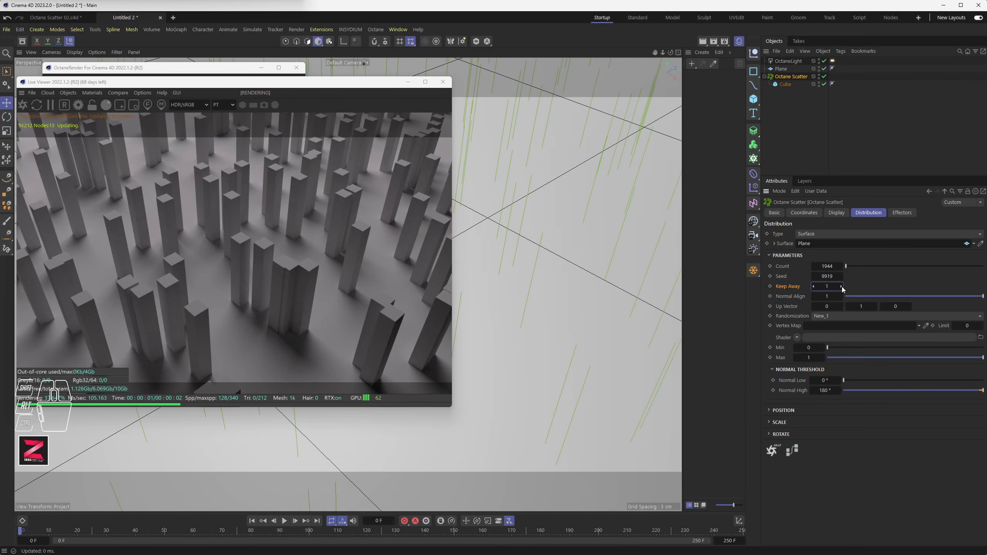
pyautogui.click(841, 287)
pyautogui.click(841, 287)
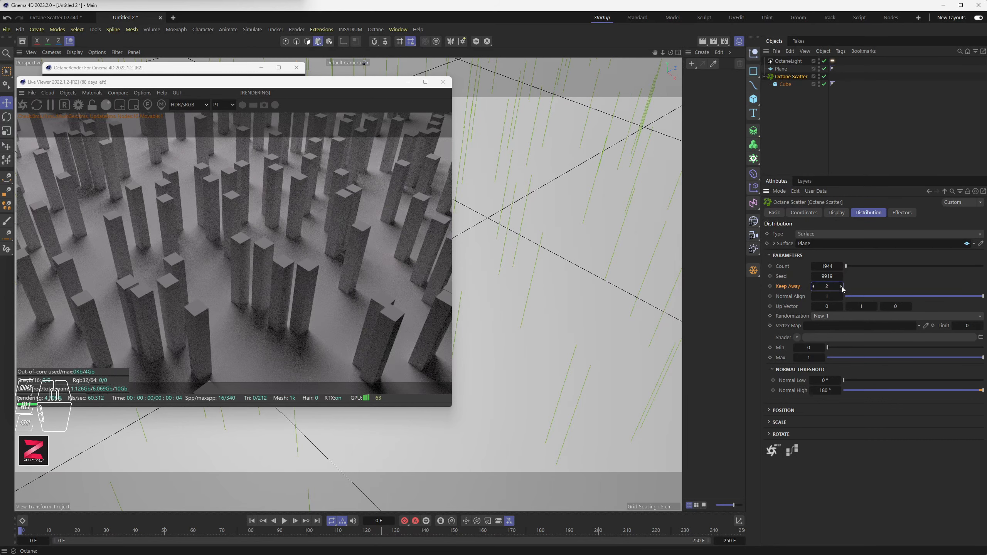
# - Check the cube's size properties and set the Octane Scatter's Keep Away to 1
pyautogui.click(785, 84)
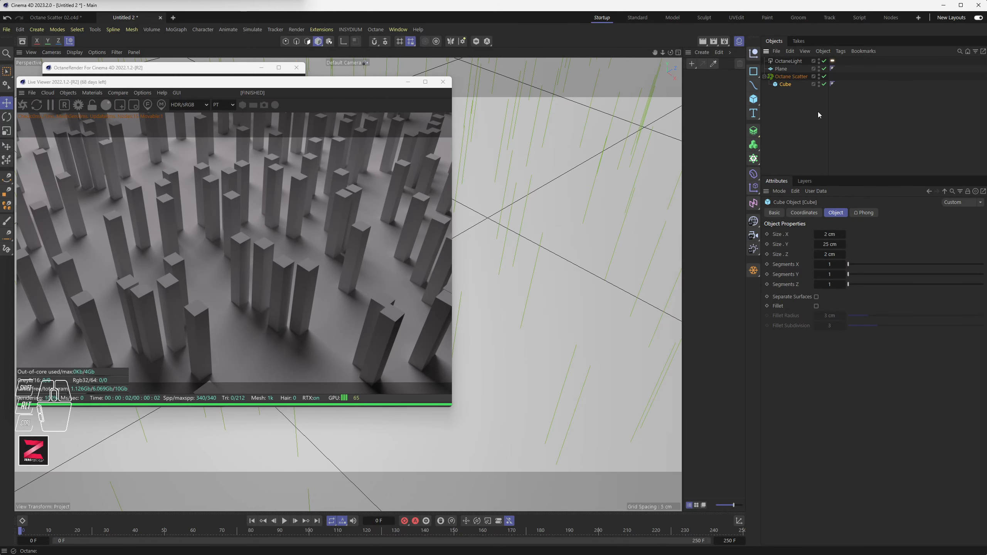
pyautogui.click(791, 77)
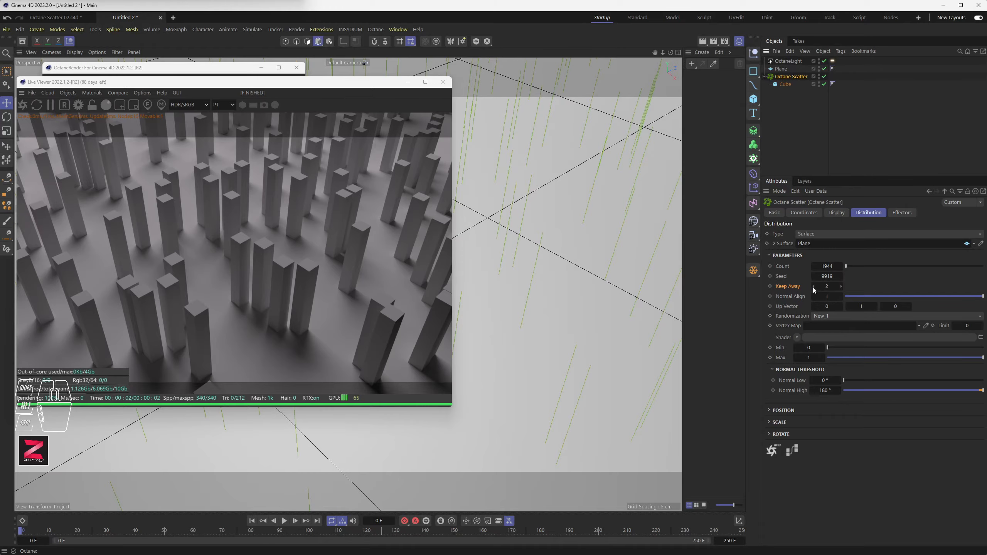
pyautogui.click(813, 286)
# - Set the scatter's Up Vector to 1, 0, 0 and lower Normal Align to 0.54
pyautogui.keyDown('alt'); pyautogui.moveTo(500, 248); pyautogui.dragTo(556, 231); pyautogui.keyUp('alt')
pyautogui.keyDown('alt'); pyautogui.scroll(-3, 563, 232); pyautogui.keyUp('alt')
pyautogui.keyDown('alt'); pyautogui.scroll(-2, 557, 231); pyautogui.keyUp('alt')
pyautogui.keyDown('alt'); pyautogui.moveTo(556, 231); pyautogui.dragTo(540, 249, button='middle'); pyautogui.keyUp('alt')
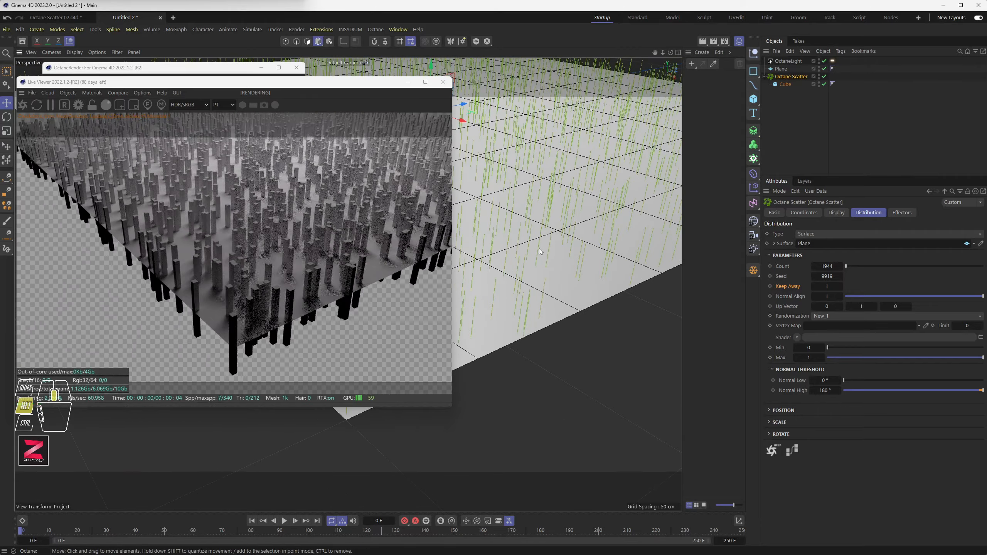
pyautogui.keyDown('alt'); pyautogui.moveTo(515, 261); pyautogui.dragTo(571, 251); pyautogui.keyUp('alt')
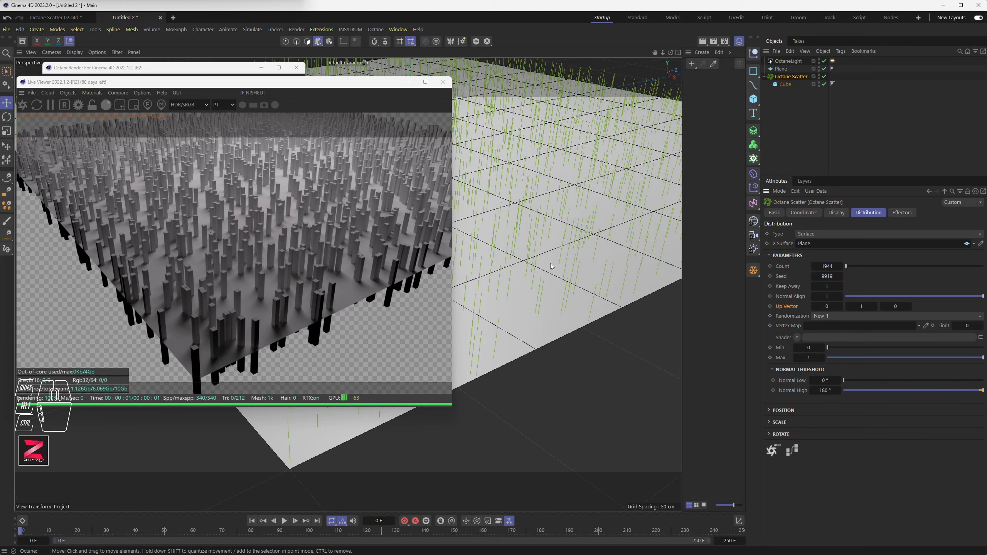
pyautogui.click(862, 306)
pyautogui.moveTo(870, 306); pyautogui.dragTo(827, 305)
pyautogui.write('0')
pyautogui.click(834, 349)
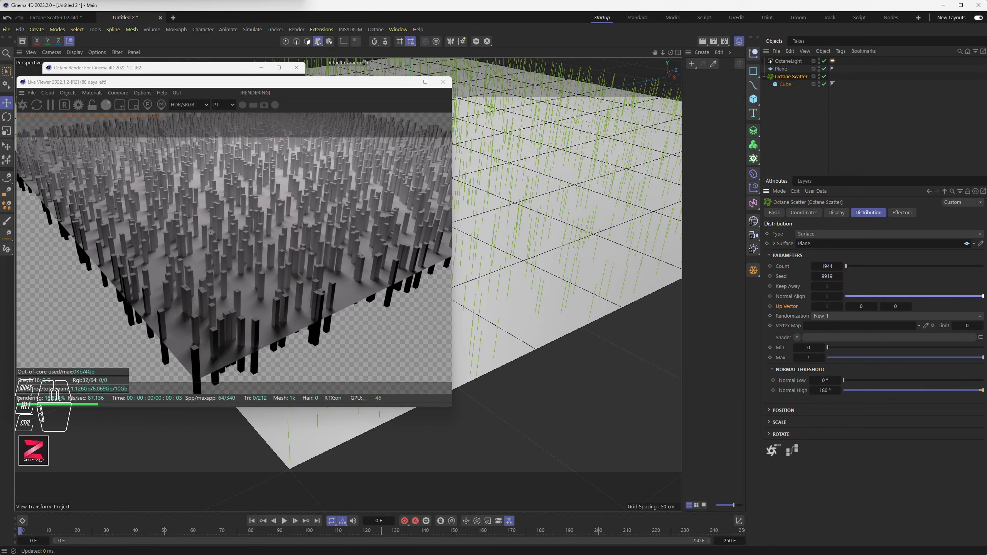
pyautogui.moveTo(963, 298); pyautogui.dragTo(919, 297)
# - Return the scatter's Up Vector to 0, 1, 0
pyautogui.click(829, 305)
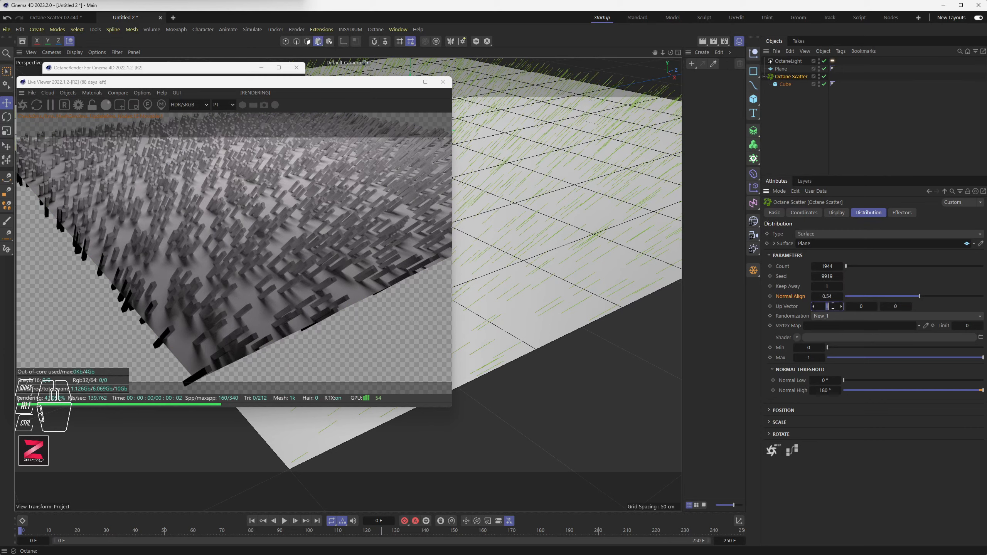
pyautogui.write('0')
pyautogui.press('Tab')
pyautogui.write('1')
pyautogui.press('Tab')
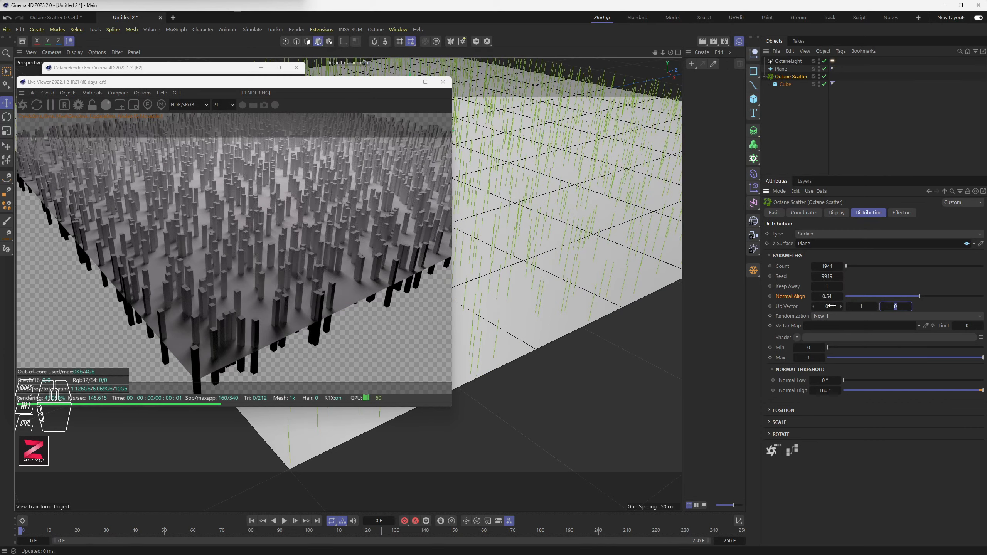
# - Point the scatter's Up Vector along 0, 0, 1 and reduce Normal Align to 0.32
pyautogui.write('1')
pyautogui.hotkey('shift', 'Tab')
pyautogui.write('0')
pyautogui.press('Tab')
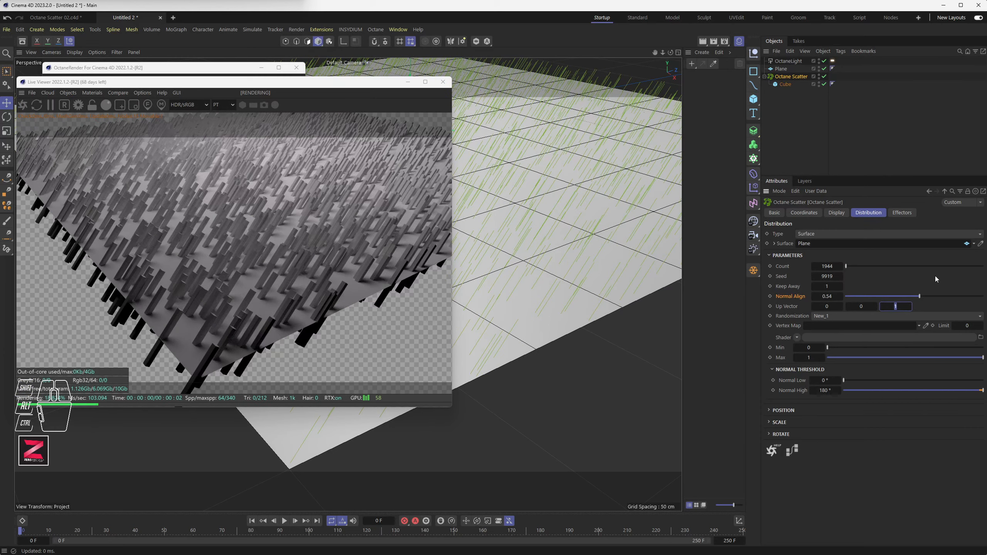
pyautogui.moveTo(920, 297); pyautogui.dragTo(875, 303)
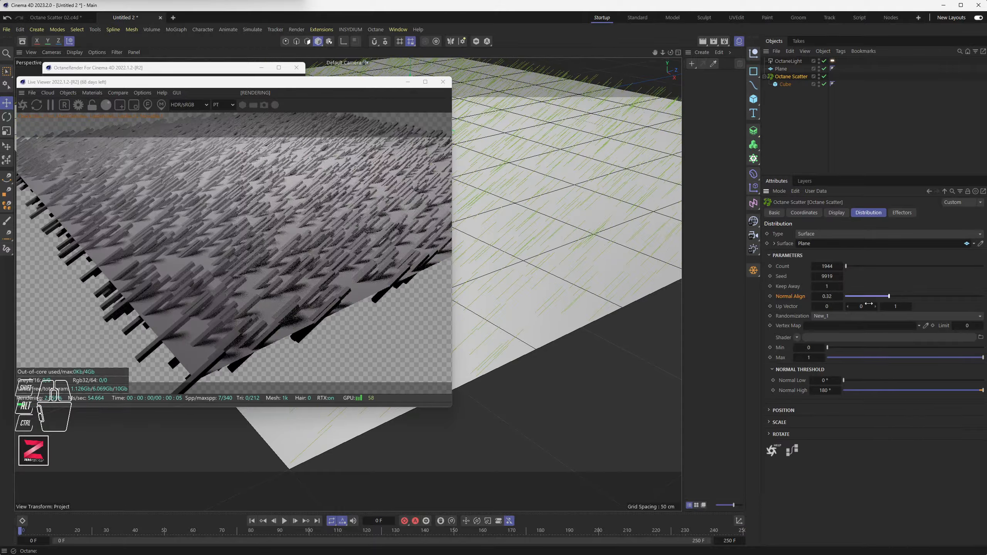
# - Set the scatter's Up Vector to 0, 1, 0 and reduce Normal Align to 0
pyautogui.click(868, 306)
pyautogui.write('1')
pyautogui.press('Return')
pyautogui.press('Tab')
pyautogui.press('Tab')
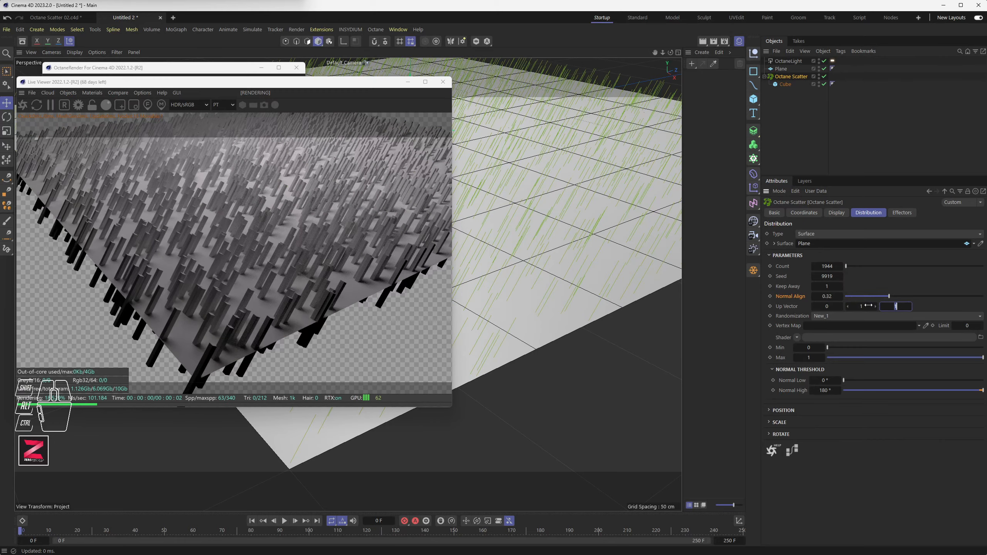
pyautogui.write('0')
pyautogui.press('Tab')
pyautogui.moveTo(883, 298); pyautogui.dragTo(820, 297)
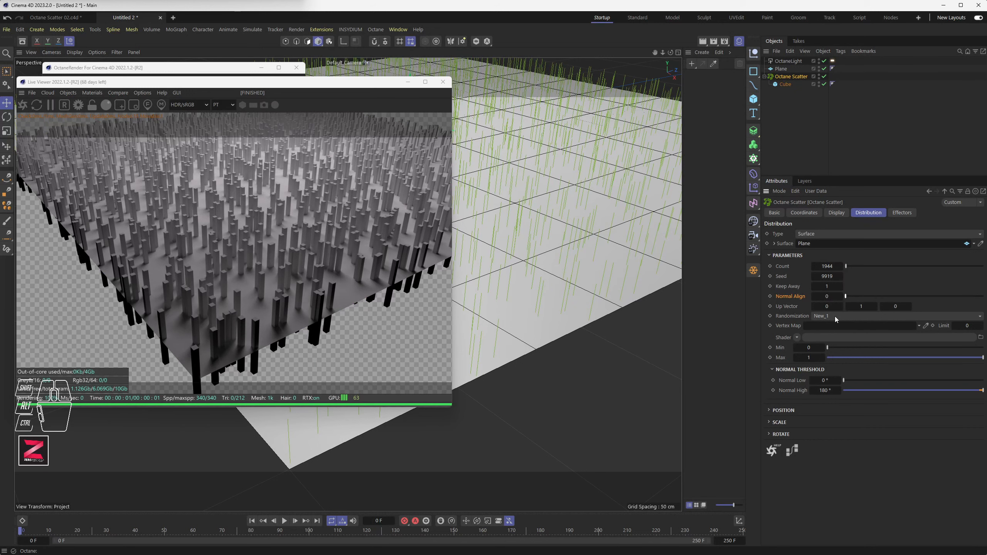
# - Try the Legacy randomization on the Octane Scatter and switch it back to New_1
pyautogui.click(834, 316)
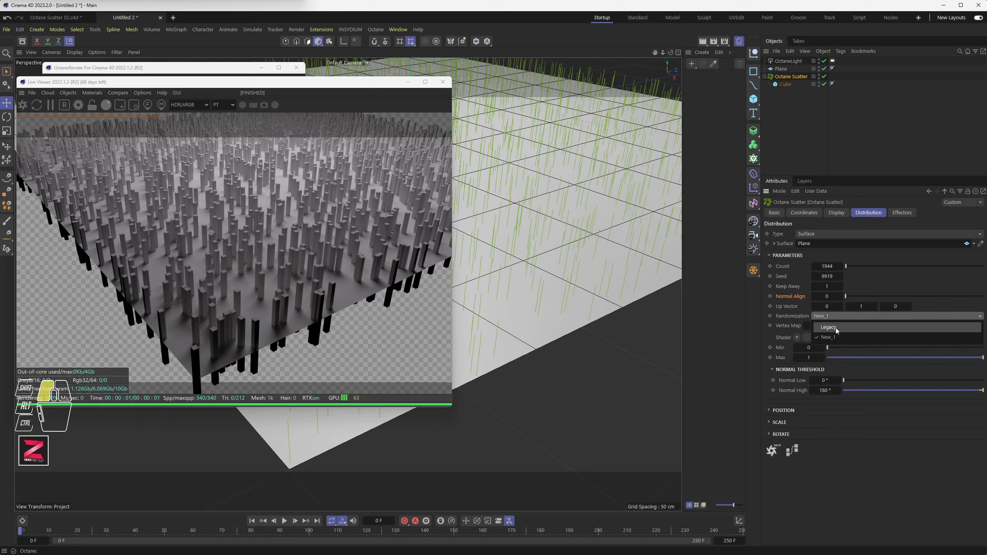
pyautogui.click(836, 328)
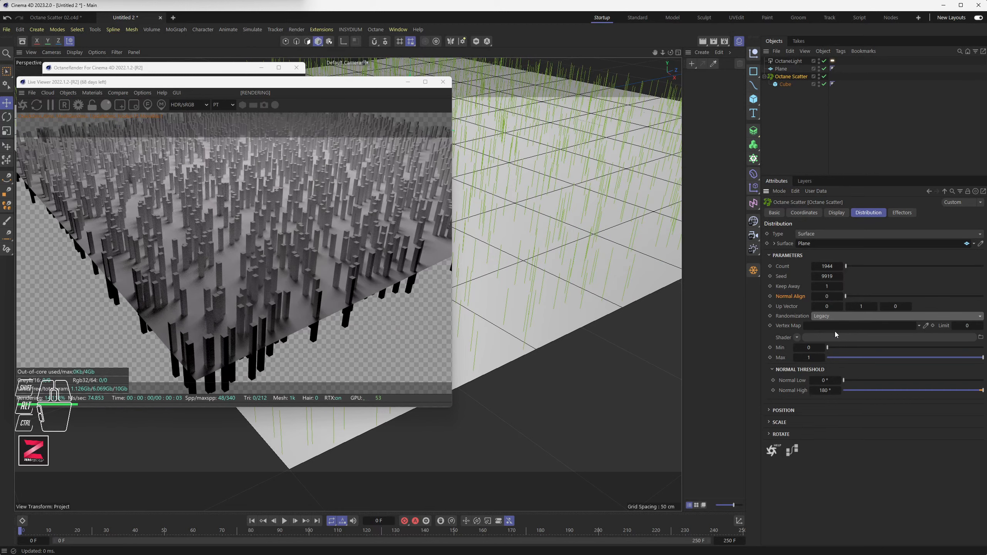
pyautogui.click(833, 317)
pyautogui.click(828, 336)
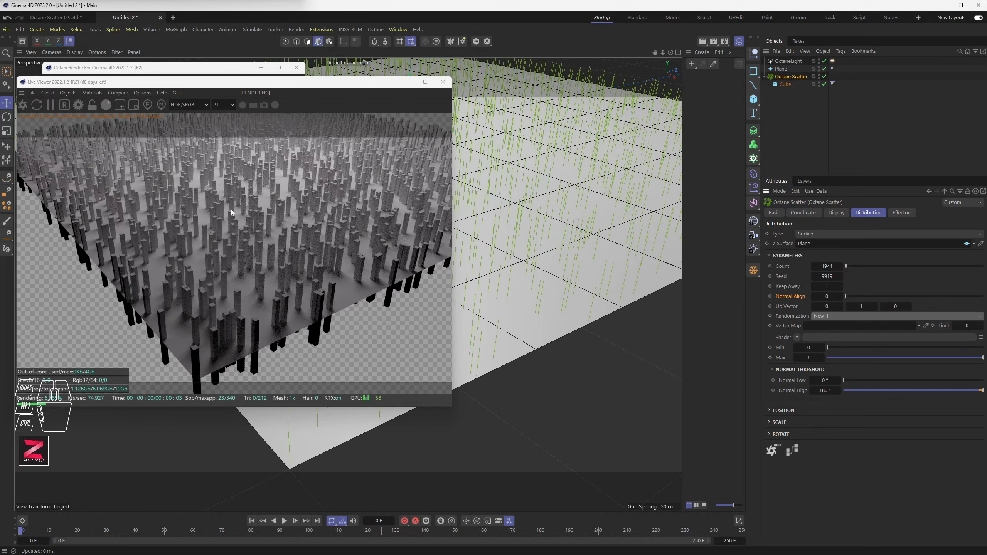
# - Change the Octane Scatter's distribution type to Poisson(WIP)
pyautogui.keyDown('alt'); pyautogui.moveTo(485, 232); pyautogui.dragTo(501, 273, button='middle'); pyautogui.keyUp('alt')
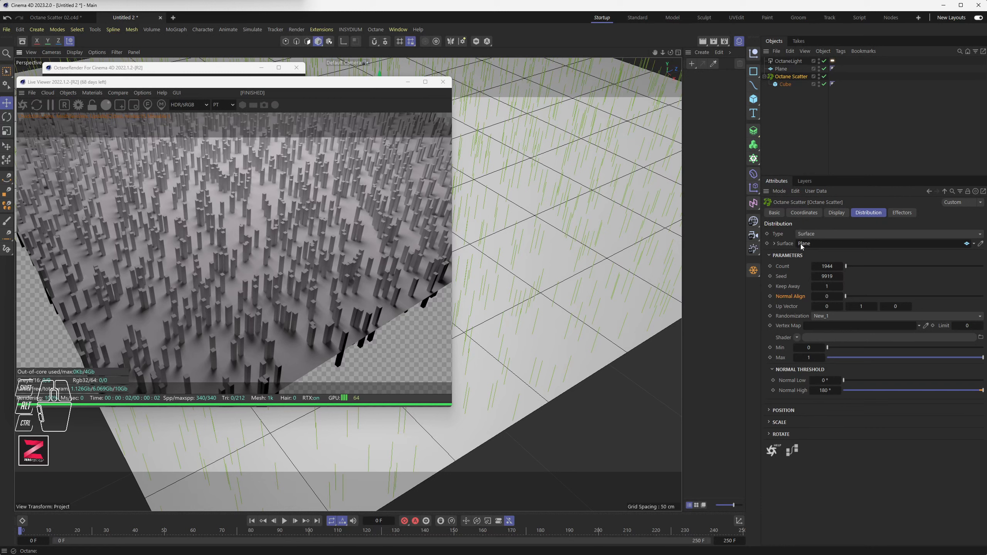
pyautogui.click(815, 235)
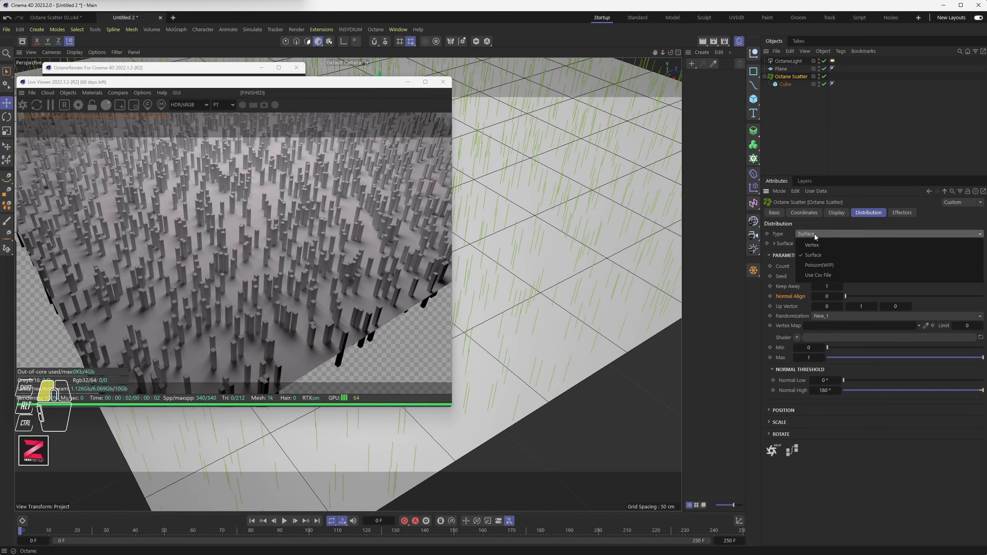
pyautogui.click(777, 236)
pyautogui.click(818, 234)
pyautogui.click(819, 266)
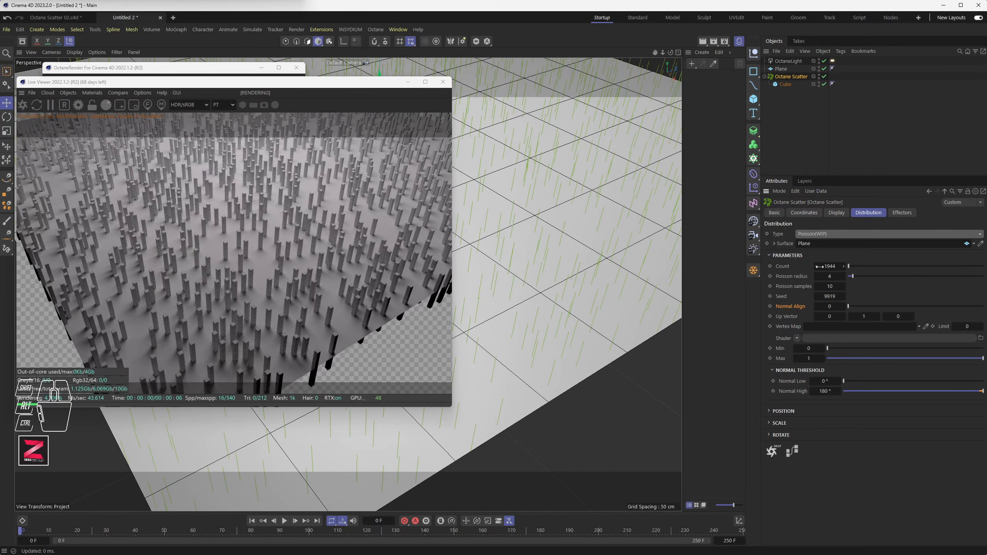
# - Raise the Poisson distribution's count to 17847 and examine the instance spacing from above
pyautogui.keyDown('alt'); pyautogui.moveTo(603, 272); pyautogui.dragTo(517, 271); pyautogui.keyUp('alt')
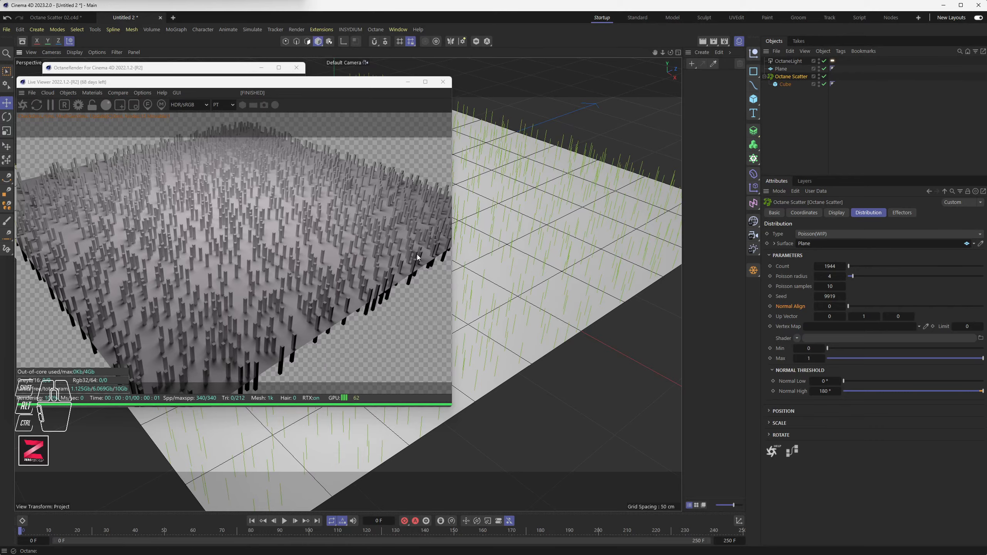
pyautogui.keyDown('alt'); pyautogui.moveTo(562, 271); pyautogui.dragTo(557, 297); pyautogui.keyUp('alt')
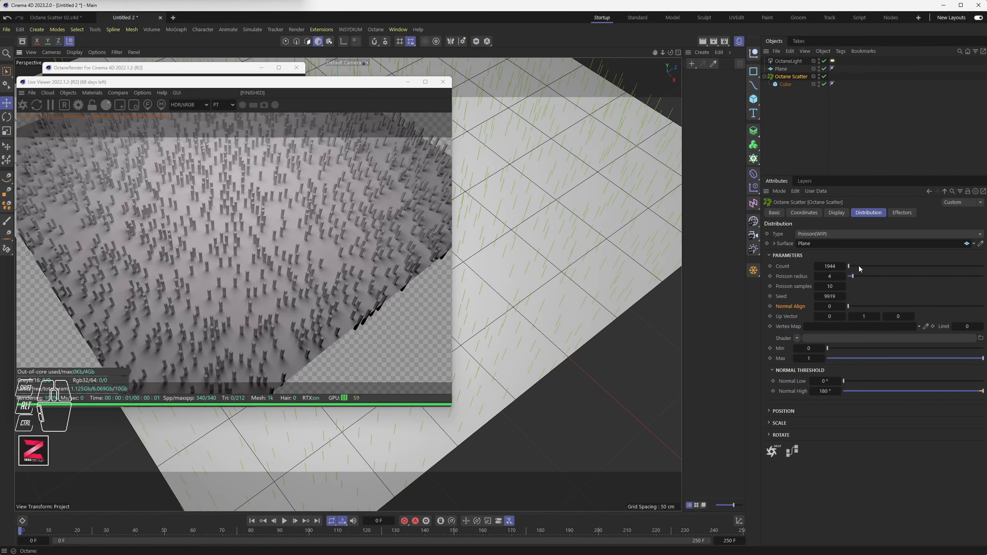
pyautogui.moveTo(860, 267); pyautogui.dragTo(859, 267)
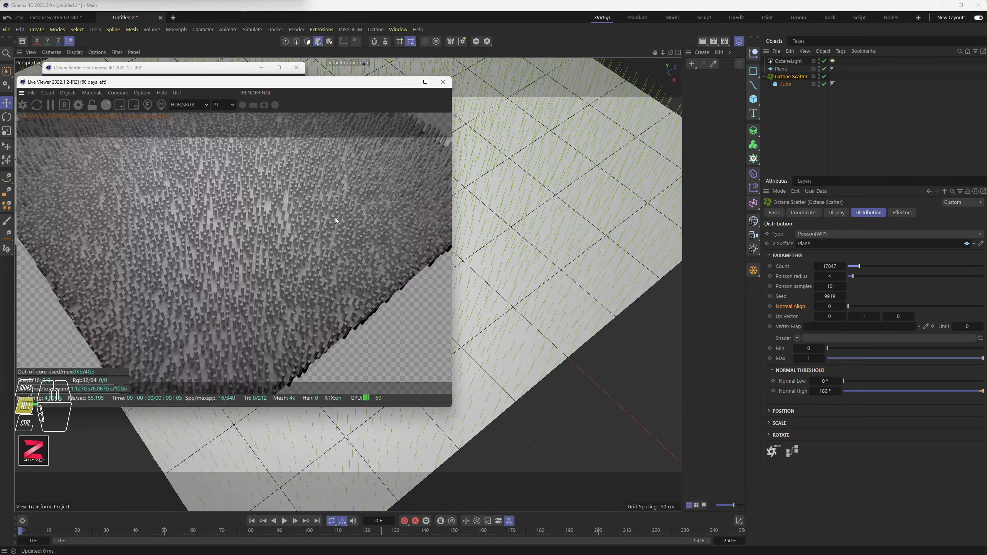
pyautogui.keyDown('alt'); pyautogui.moveTo(336, 221); pyautogui.dragTo(212, 221); pyautogui.keyUp('alt')
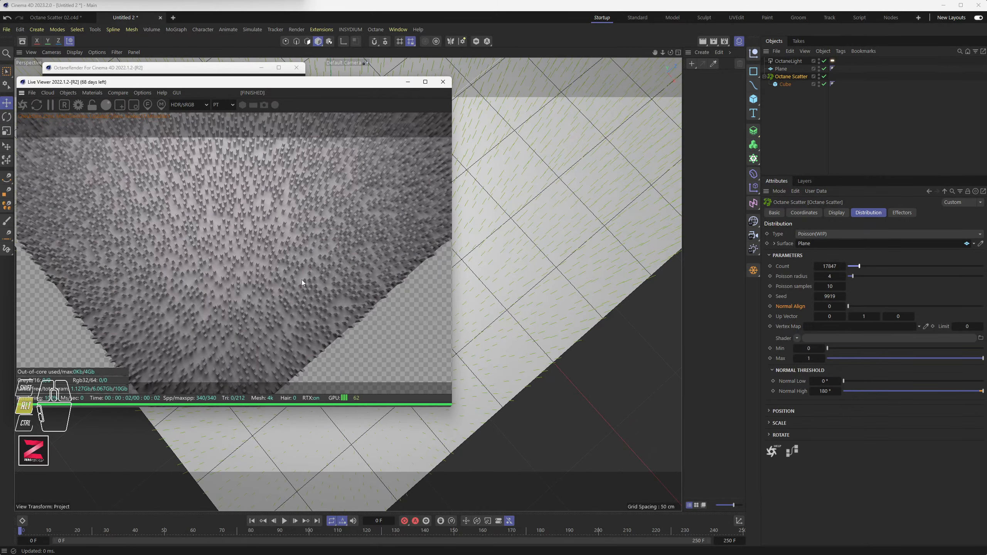
pyautogui.keyDown('alt'); pyautogui.moveTo(394, 258); pyautogui.dragTo(200, 209); pyautogui.keyUp('alt')
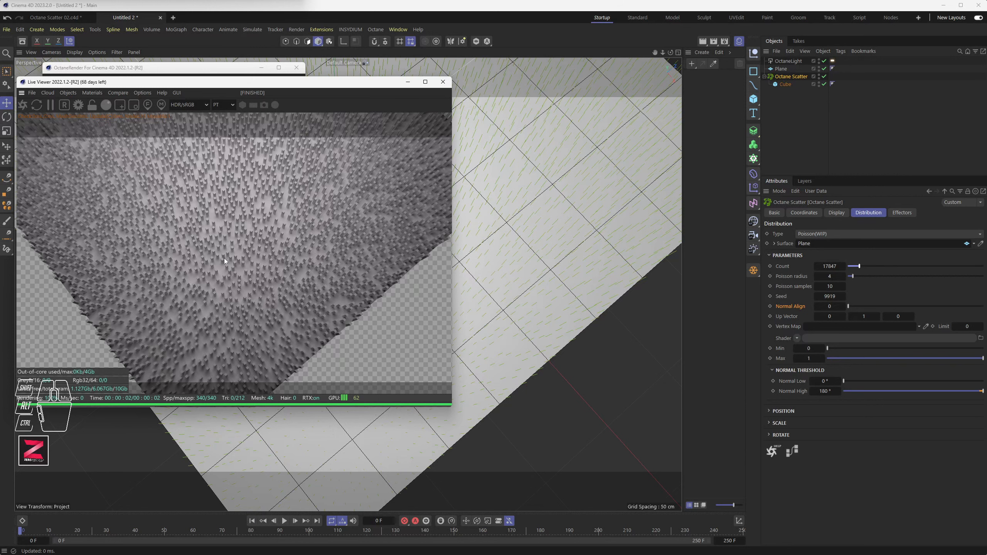
# - Change the Octane Scatter's distribution type to Surface, raise Keep Away to 3 and examine the instance spacing
pyautogui.click(829, 233)
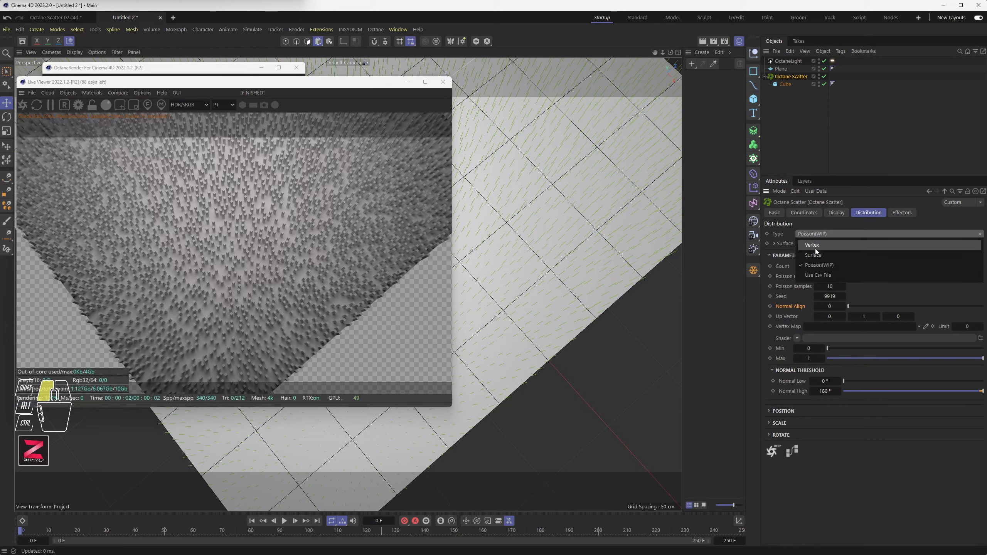
pyautogui.click(816, 249)
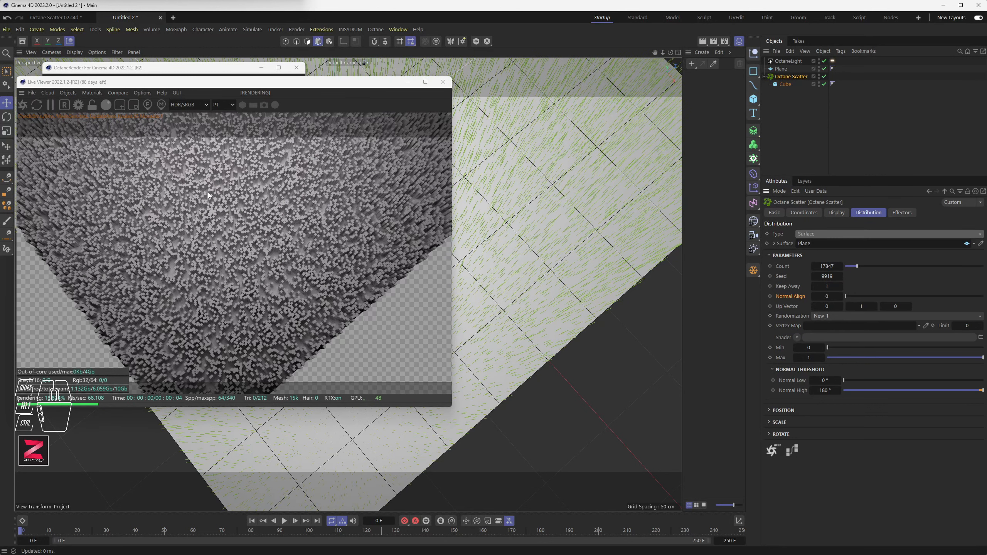
pyautogui.click(841, 287)
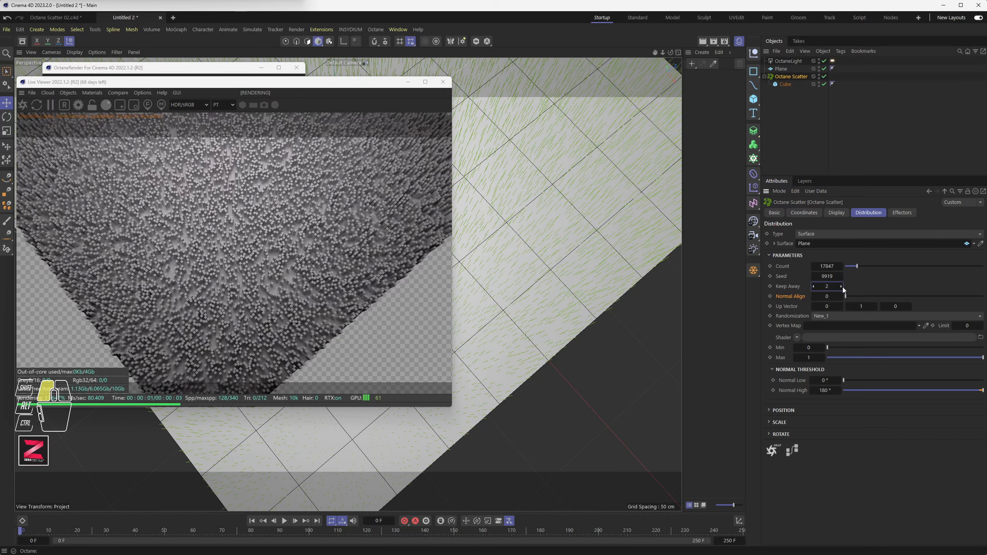
pyautogui.click(841, 286)
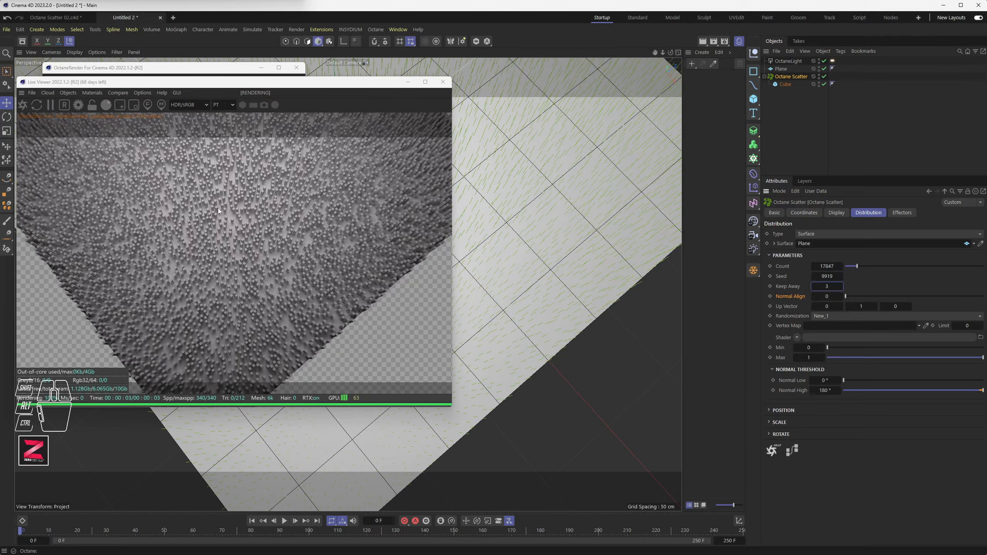
pyautogui.keyDown('alt'); pyautogui.moveTo(605, 274); pyautogui.dragTo(430, 234); pyautogui.keyUp('alt')
pyautogui.keyDown('alt'); pyautogui.moveTo(551, 307); pyautogui.dragTo(551, 274); pyautogui.keyUp('alt')
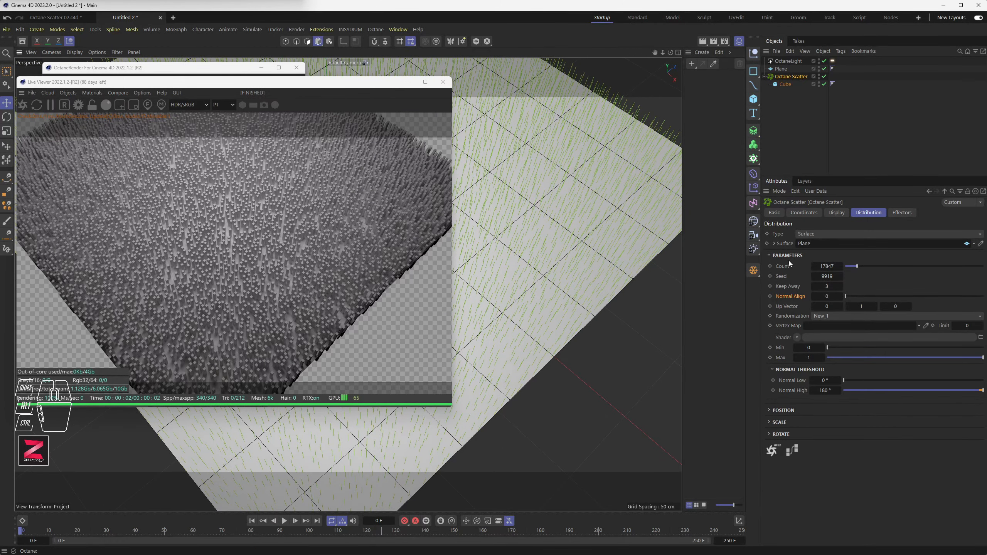
# - Switch the scatter's distribution type back to Poisson(WIP) and compare its instance spacing from several angles
pyautogui.click(816, 232)
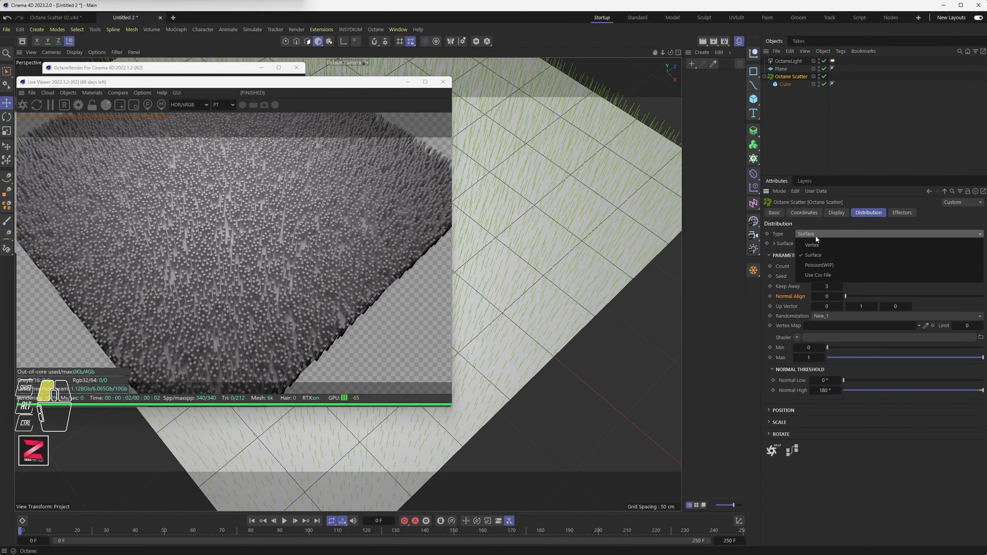
pyautogui.click(819, 265)
pyautogui.keyDown('alt'); pyautogui.moveTo(583, 276); pyautogui.dragTo(580, 298); pyautogui.keyUp('alt')
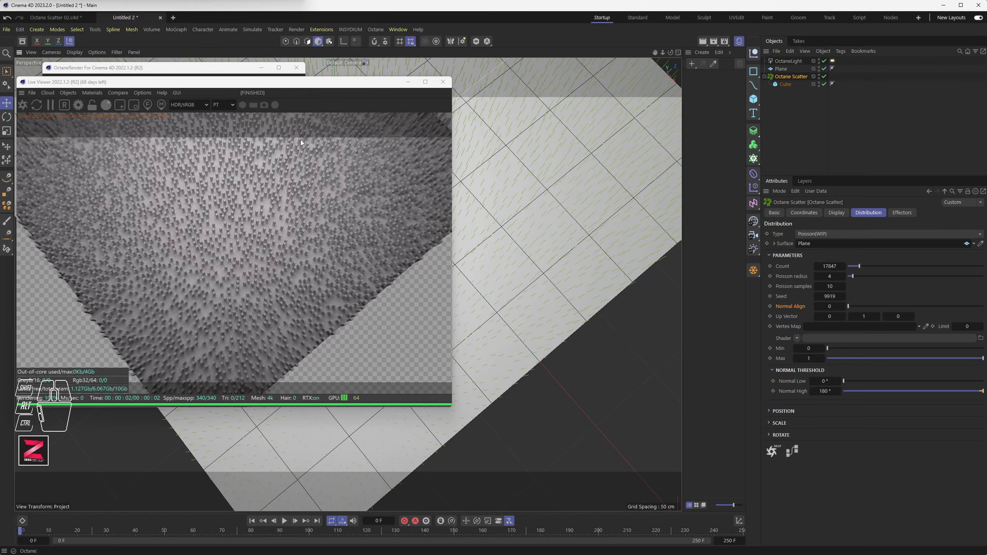
pyautogui.keyDown('alt'); pyautogui.moveTo(567, 319); pyautogui.dragTo(573, 273); pyautogui.keyUp('alt')
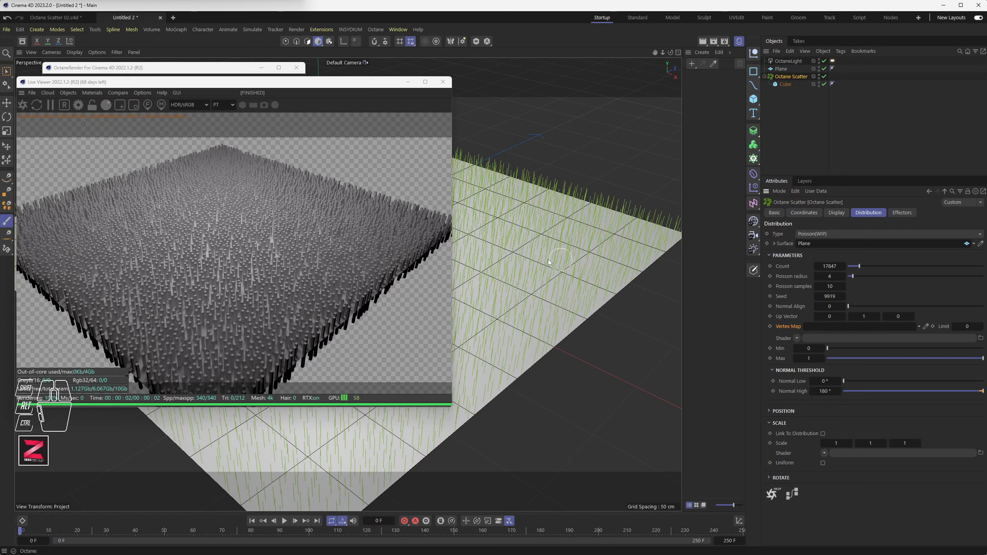
# - Close the Octane Live Viewer to clear the view of the scattered plane
pyautogui.moveTo(377, 86); pyautogui.dragTo(364, 83)
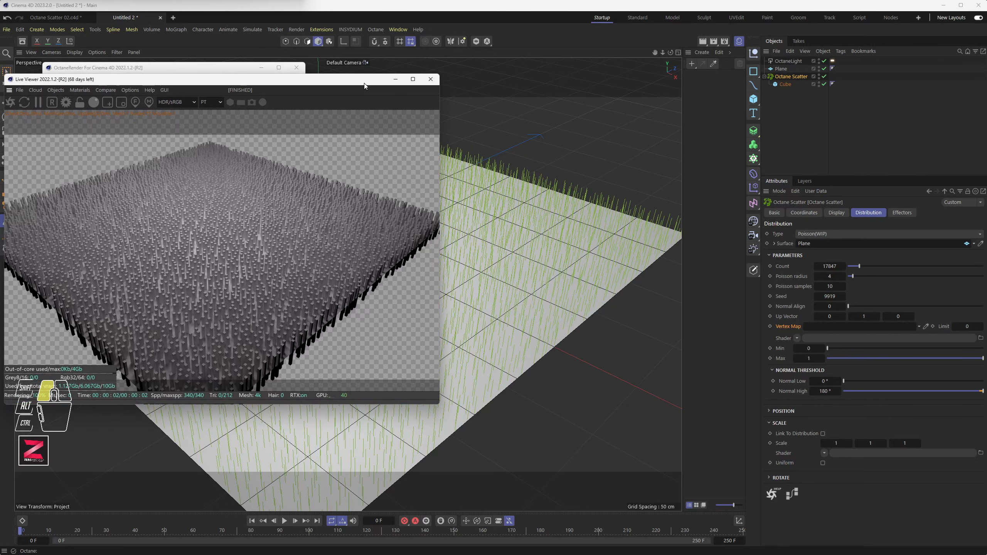
pyautogui.click(430, 83)
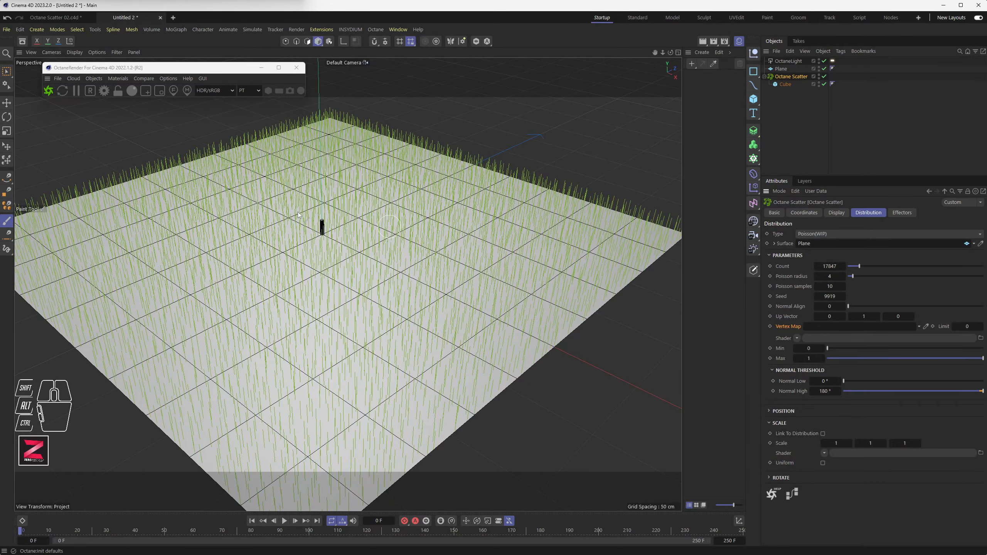
pyautogui.keyDown('alt'); pyautogui.moveTo(483, 288); pyautogui.dragTo(394, 311); pyautogui.keyUp('alt')
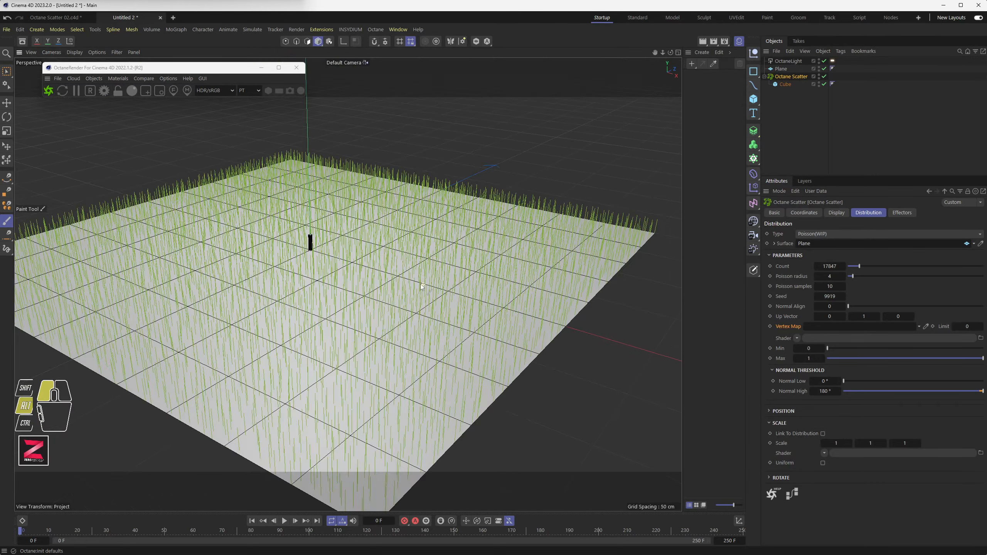
# - Set the Plane's width segments and height segments to 100 each
pyautogui.click(780, 72)
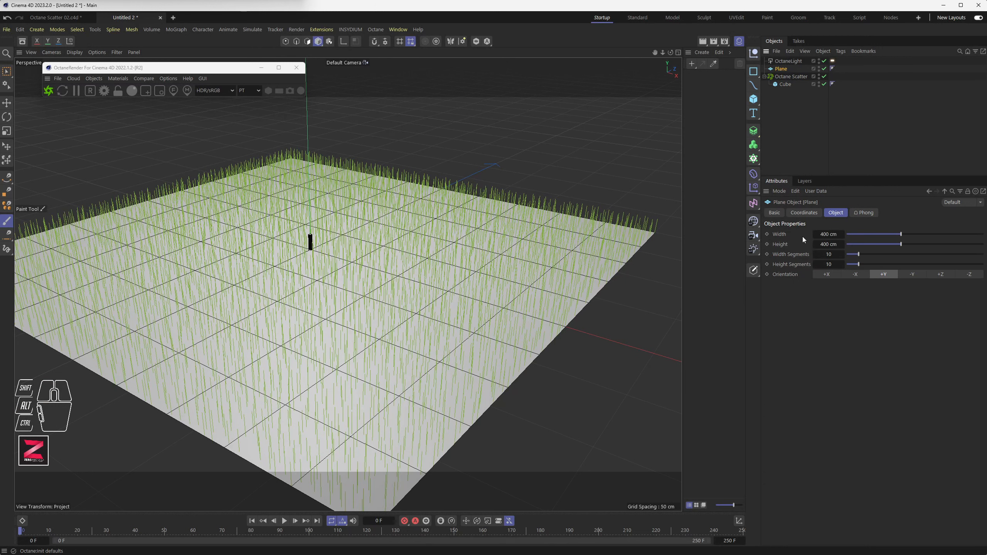
pyautogui.click(837, 256)
pyautogui.write('0')
pyautogui.press('Tab')
pyautogui.write('1')
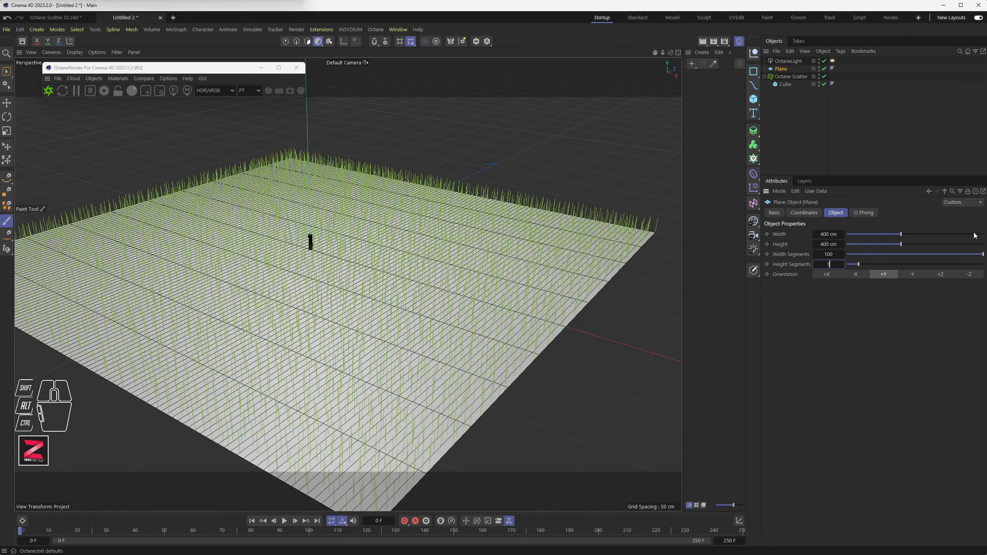
pyautogui.write('00')
pyautogui.press('Return')
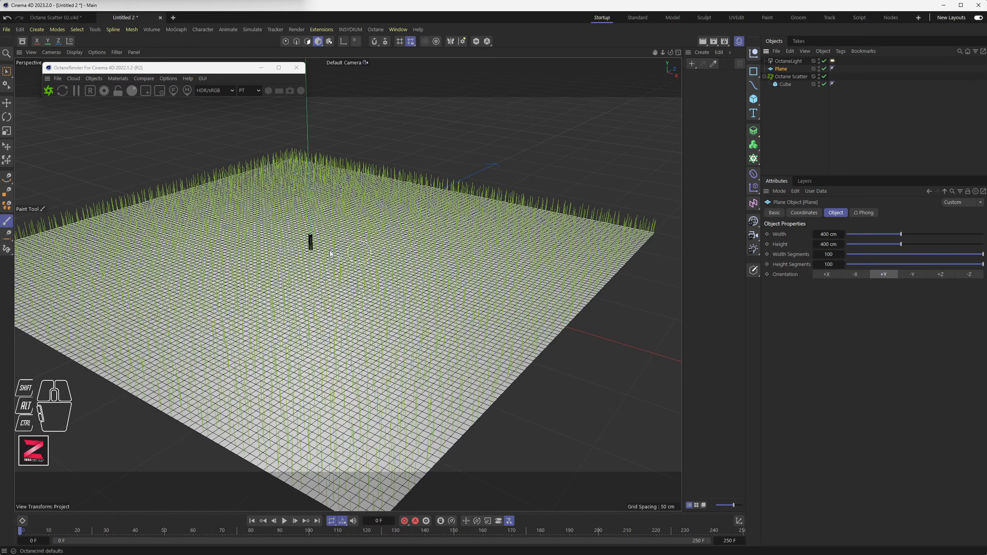
# - Make an editable polygon copy of the Plane and rename it Plane.edit
pyautogui.moveTo(448, 241)
pyautogui.keyDown('alt'); pyautogui.mouseDown()
pyautogui.moveTo(441, 253)
pyautogui.moveTo(445, 242)
pyautogui.mouseUp(); pyautogui.keyUp('alt')
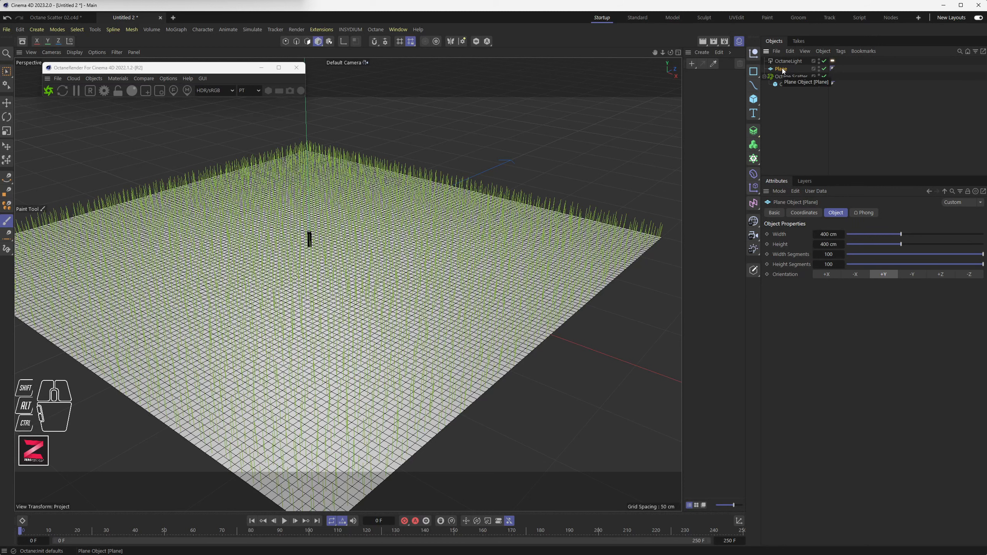
pyautogui.moveTo(753, 269); pyautogui.dragTo(801, 297)
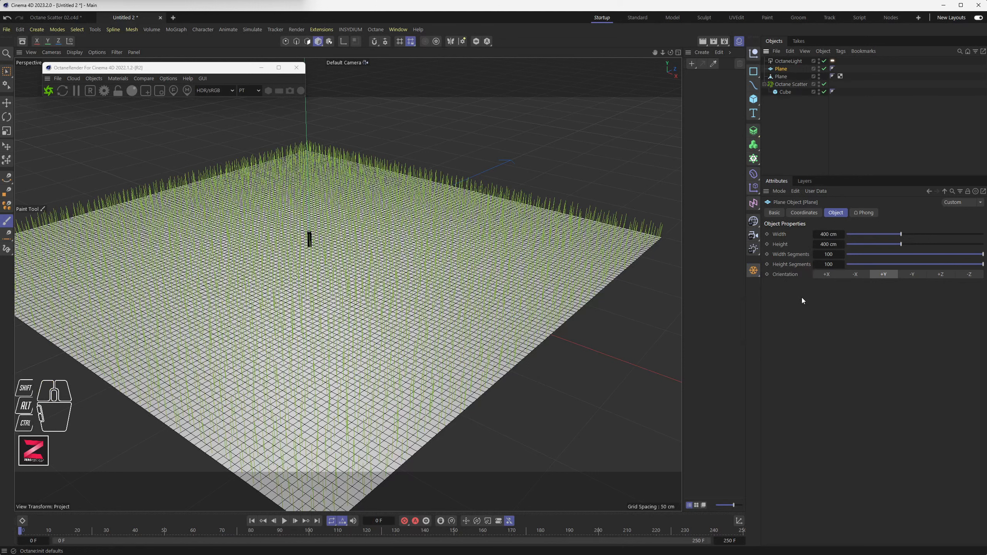
pyautogui.doubleClick(783, 77)
pyautogui.click(797, 79)
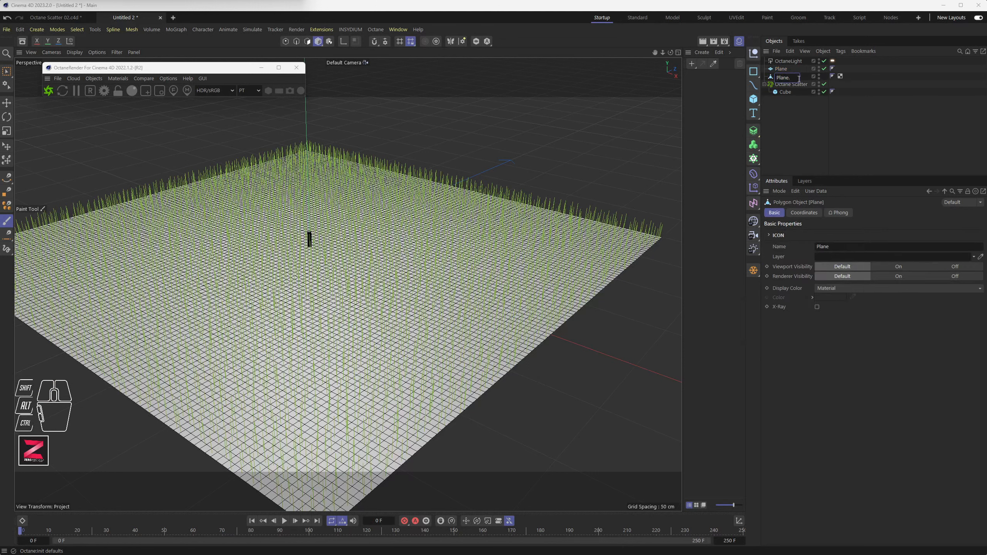
pyautogui.write('.edit')
pyautogui.press('Return')
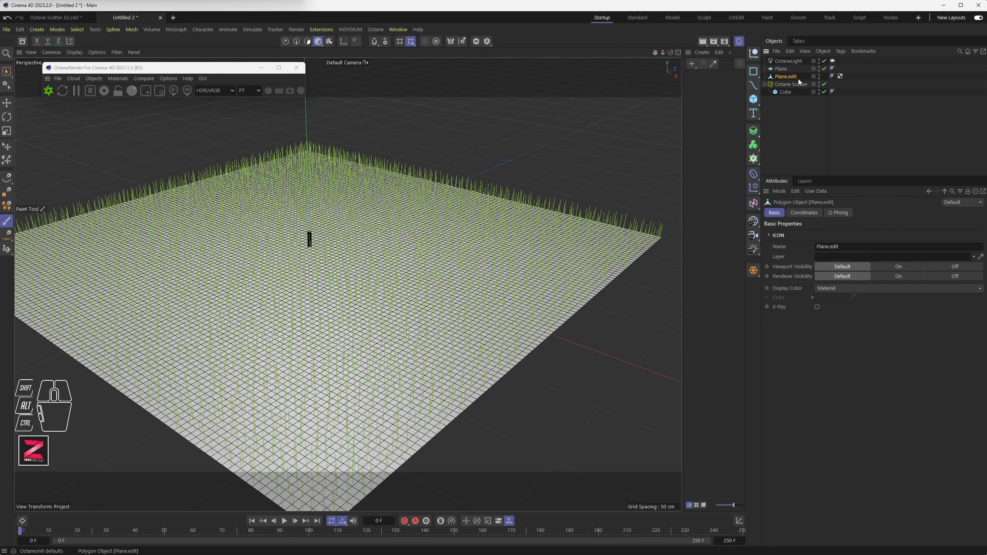
# - Disable the original parametric Plane and assign Plane.edit as the Octane Scatter's surface
pyautogui.click(823, 68)
pyautogui.click(787, 85)
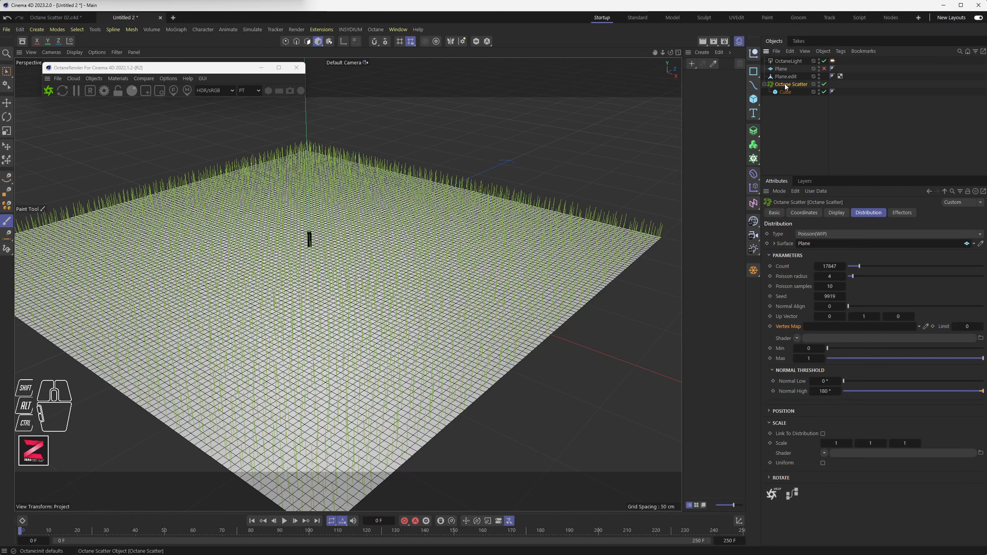
pyautogui.click(784, 77)
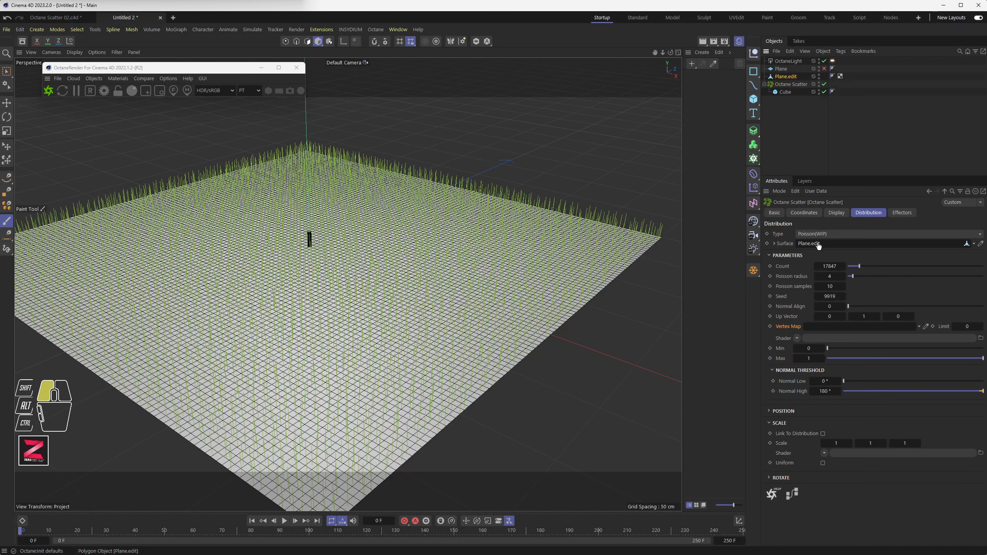
pyautogui.moveTo(816, 249); pyautogui.dragTo(825, 244)
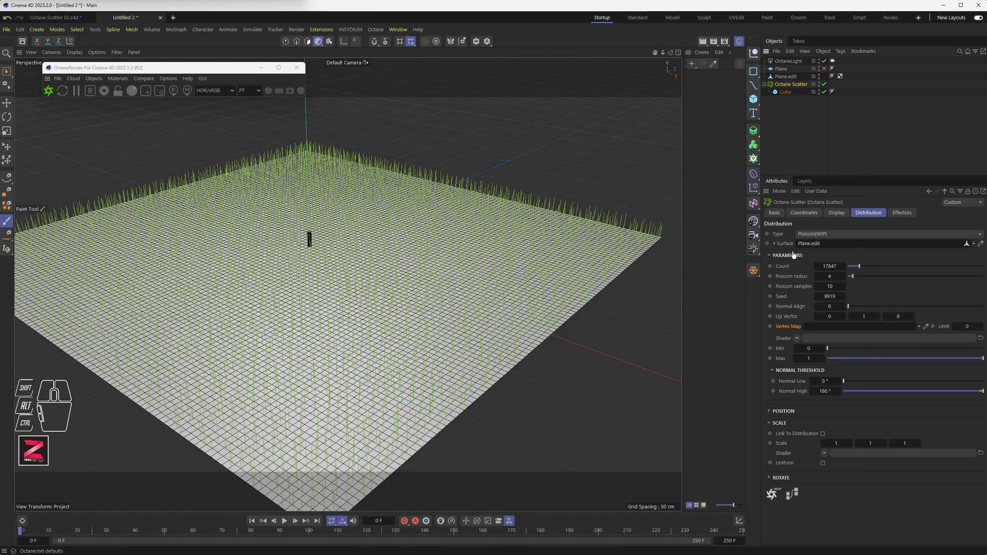
# - Set the Octane Scatter's instance count to 15000
pyautogui.write('15000')
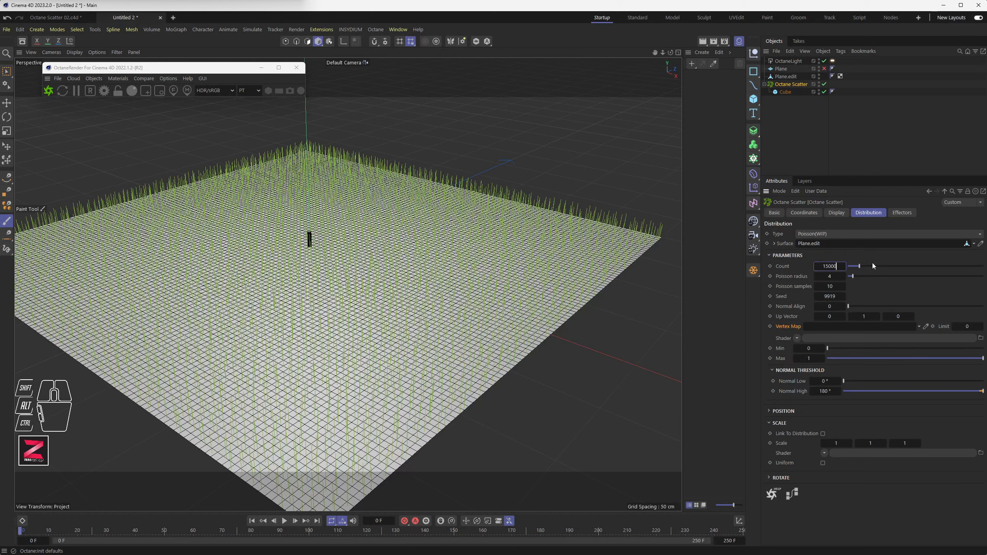
pyautogui.press('Return')
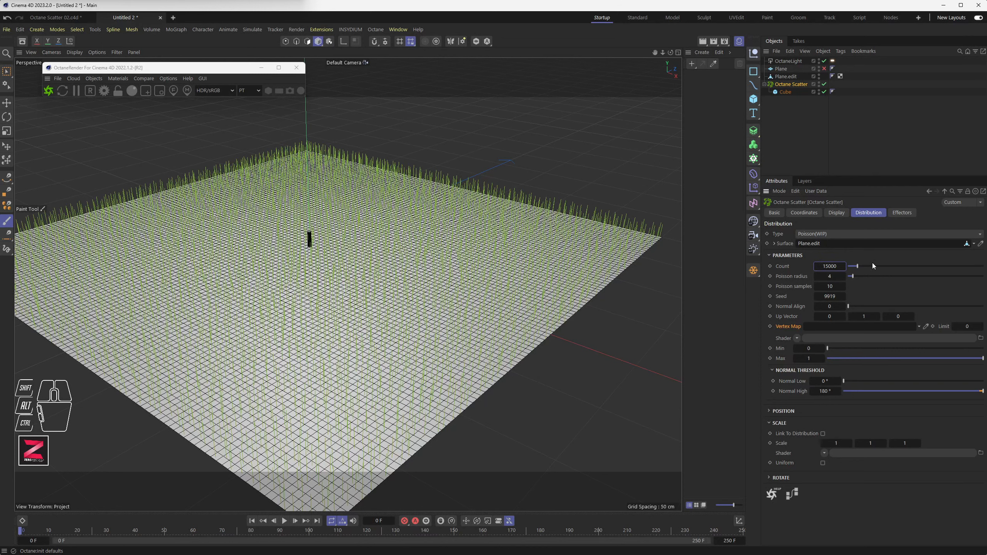
pyautogui.click(785, 93)
pyautogui.click(789, 85)
# - Paint a vertex map on Plane.edit with the Paint Tool, making four separate patches across the surface
pyautogui.click(785, 76)
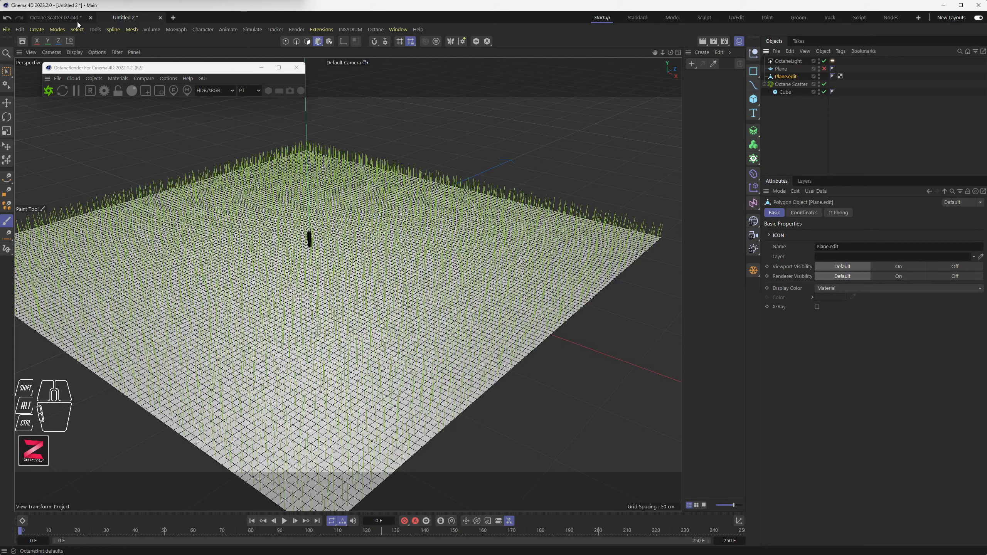
pyautogui.click(94, 30)
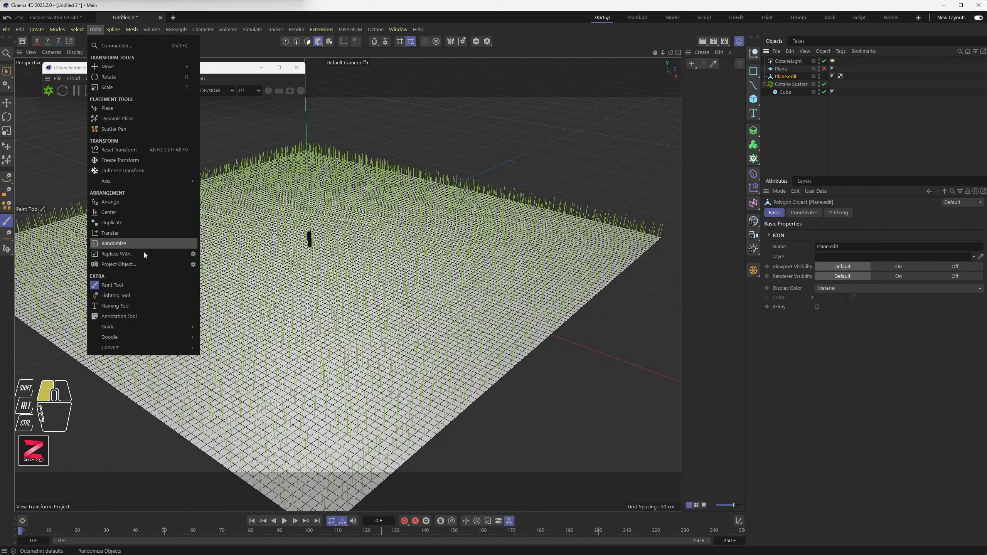
pyautogui.click(124, 286)
pyautogui.moveTo(268, 324)
pyautogui.mouseDown()
pyautogui.moveTo(301, 272)
pyautogui.moveTo(272, 311)
pyautogui.moveTo(294, 268)
pyautogui.mouseUp()
pyautogui.moveTo(208, 220)
pyautogui.mouseDown()
pyautogui.moveTo(307, 177)
pyautogui.moveTo(335, 212)
pyautogui.mouseUp()
pyautogui.moveTo(487, 233)
pyautogui.mouseDown()
pyautogui.moveTo(470, 279)
pyautogui.moveTo(499, 241)
pyautogui.moveTo(481, 295)
pyautogui.mouseUp()
pyautogui.moveTo(390, 347)
pyautogui.mouseDown()
pyautogui.moveTo(342, 423)
pyautogui.moveTo(400, 352)
pyautogui.mouseUp()
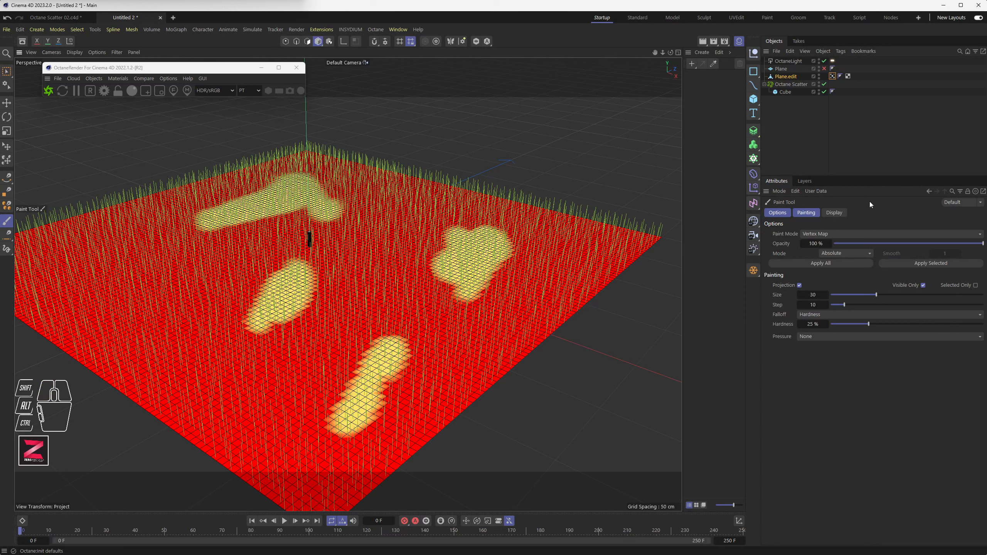
# - Change the Paint Tool's mode to Smooth and soften the edges of the painted vertex map patches
pyautogui.click(843, 251)
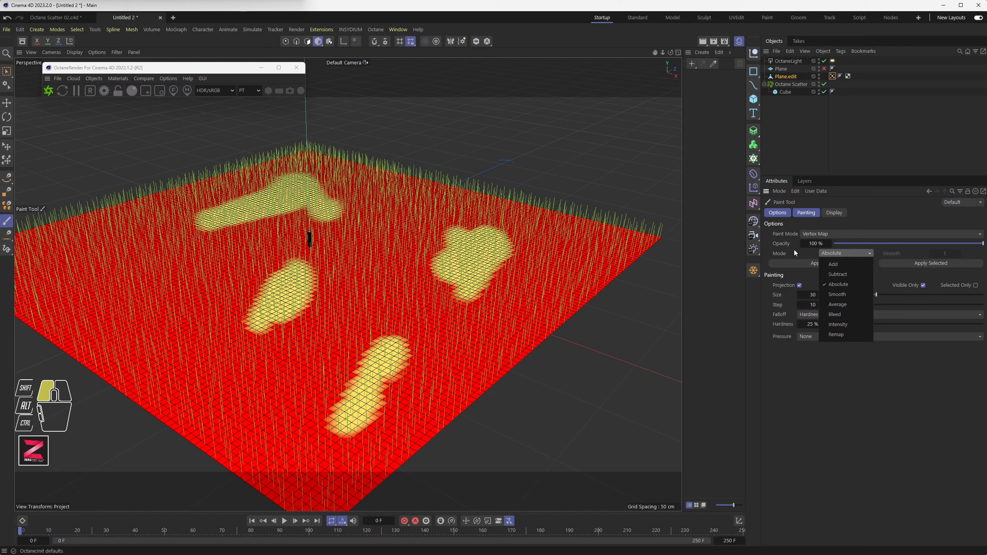
pyautogui.click(827, 294)
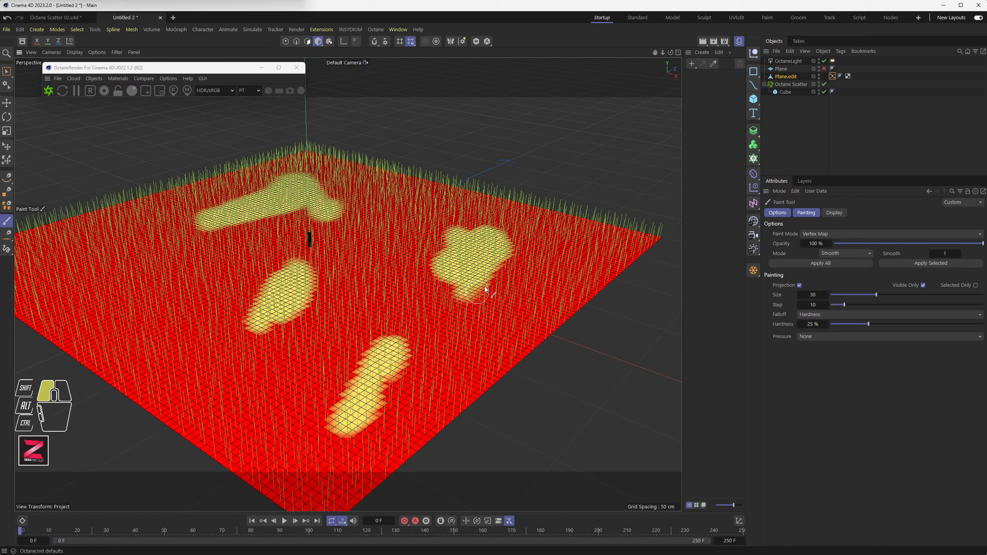
pyautogui.moveTo(485, 289)
pyautogui.mouseDown()
pyautogui.moveTo(512, 251)
pyautogui.moveTo(455, 228)
pyautogui.mouseUp()
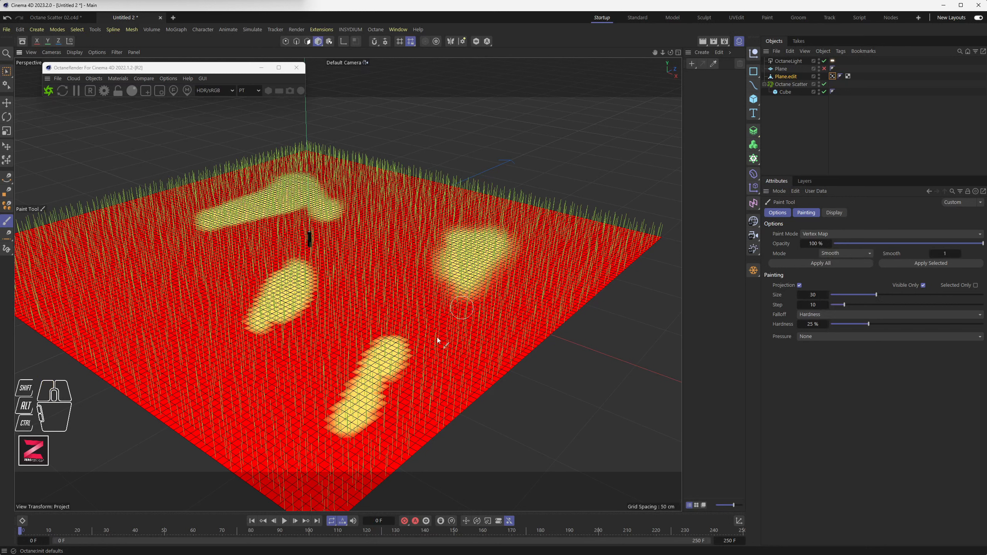
pyautogui.moveTo(438, 340)
pyautogui.mouseDown()
pyautogui.moveTo(400, 335)
pyautogui.moveTo(361, 362)
pyautogui.moveTo(336, 388)
pyautogui.moveTo(398, 361)
pyautogui.moveTo(315, 439)
pyautogui.mouseUp()
pyautogui.moveTo(269, 327)
pyautogui.mouseDown()
pyautogui.moveTo(260, 284)
pyautogui.moveTo(303, 272)
pyautogui.moveTo(284, 316)
pyautogui.mouseUp()
pyautogui.keyDown('alt'); pyautogui.moveTo(274, 225); pyautogui.dragTo(285, 301); pyautogui.keyUp('alt')
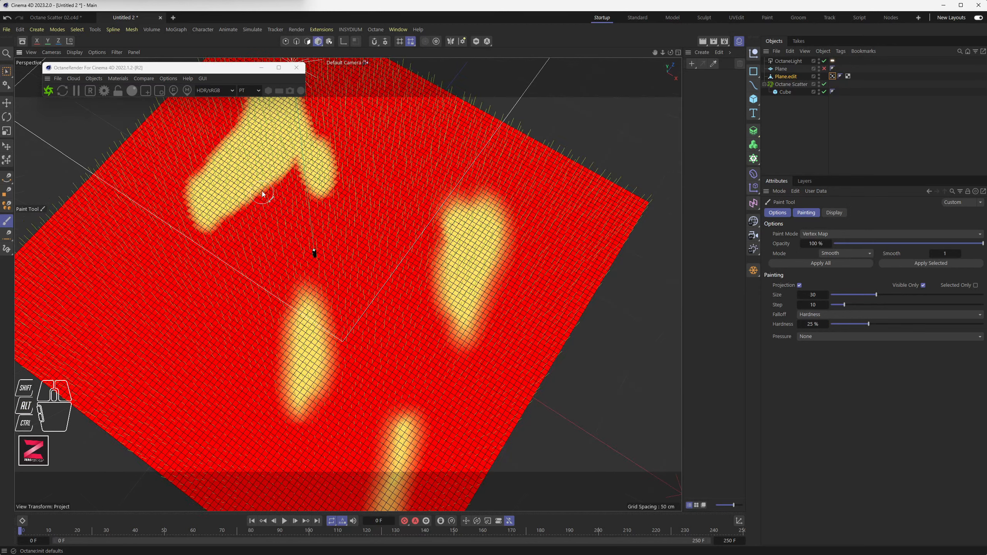
pyautogui.moveTo(262, 194)
pyautogui.mouseDown()
pyautogui.moveTo(180, 228)
pyautogui.moveTo(204, 150)
pyautogui.mouseUp()
pyautogui.moveTo(190, 183); pyautogui.dragTo(185, 221)
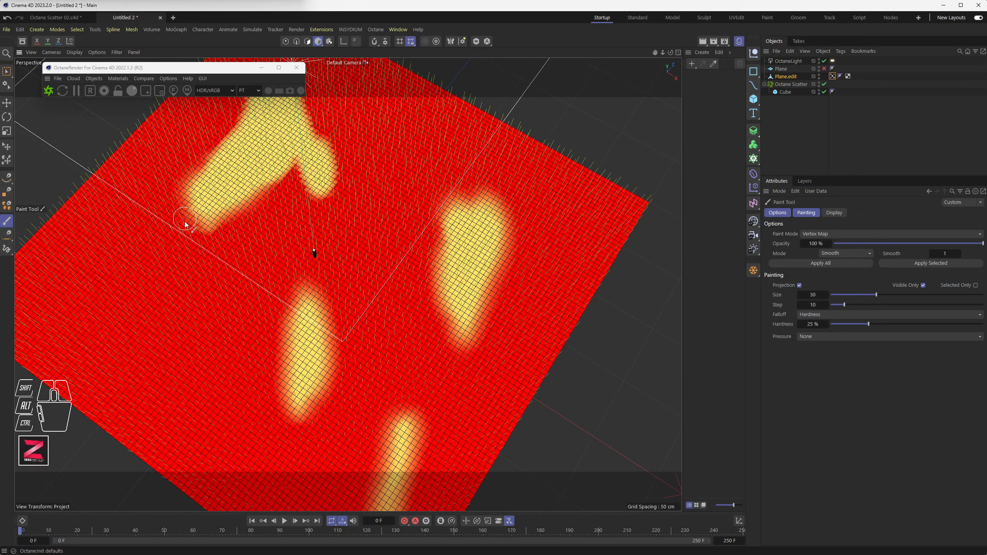
pyautogui.keyDown('alt'); pyautogui.moveTo(268, 213); pyautogui.dragTo(276, 310, button='middle'); pyautogui.keyUp('alt')
pyautogui.moveTo(213, 252)
pyautogui.mouseDown()
pyautogui.moveTo(250, 205)
pyautogui.moveTo(268, 159)
pyautogui.moveTo(299, 183)
pyautogui.moveTo(342, 272)
pyautogui.moveTo(271, 280)
pyautogui.moveTo(251, 298)
pyautogui.mouseUp()
pyautogui.keyDown('alt'); pyautogui.moveTo(367, 353); pyautogui.dragTo(364, 289); pyautogui.keyUp('alt')
pyautogui.keyDown('alt'); pyautogui.moveTo(376, 335); pyautogui.dragTo(384, 244); pyautogui.keyUp('alt')
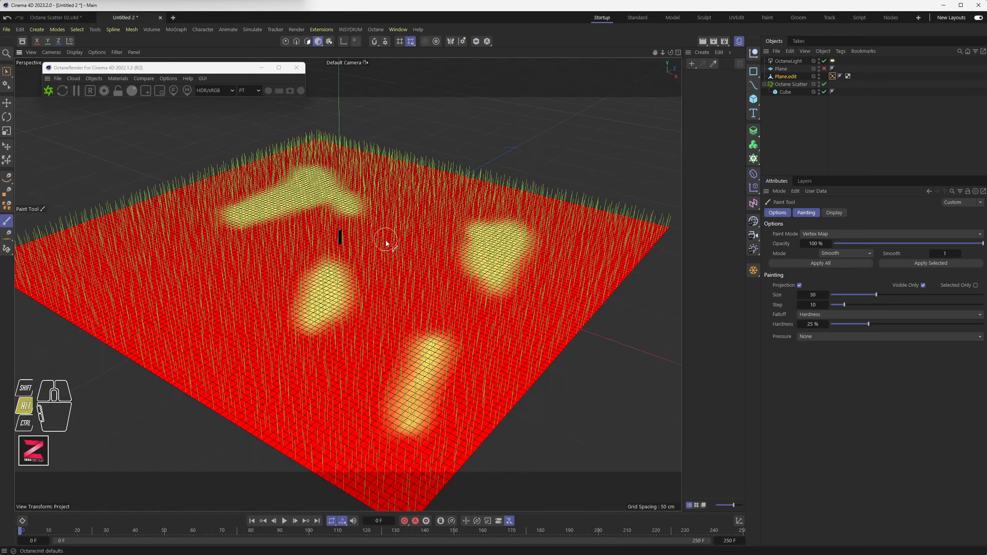
# - Restart the Octane Live Viewer render and change the Octane Scatter's distribution type to Vertex
pyautogui.click(791, 84)
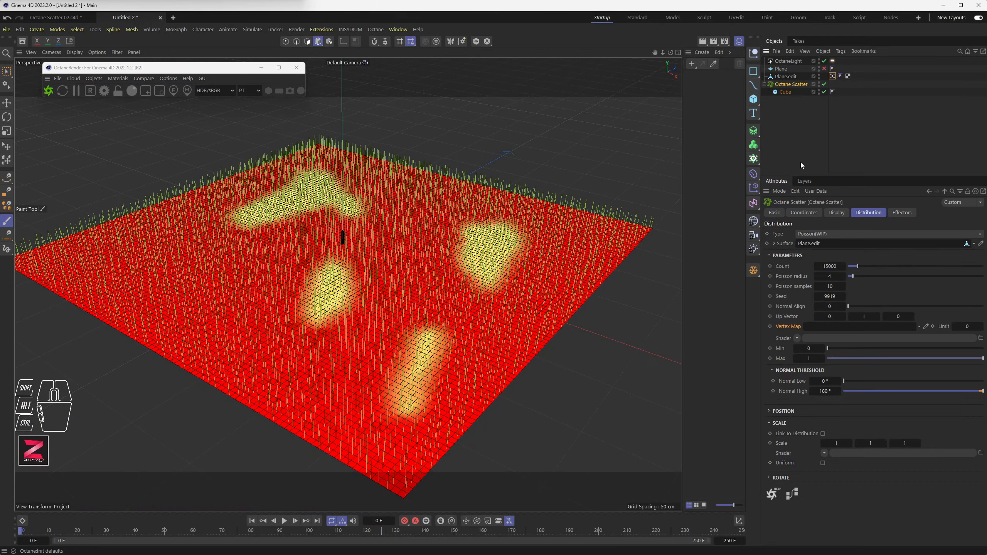
pyautogui.click(48, 90)
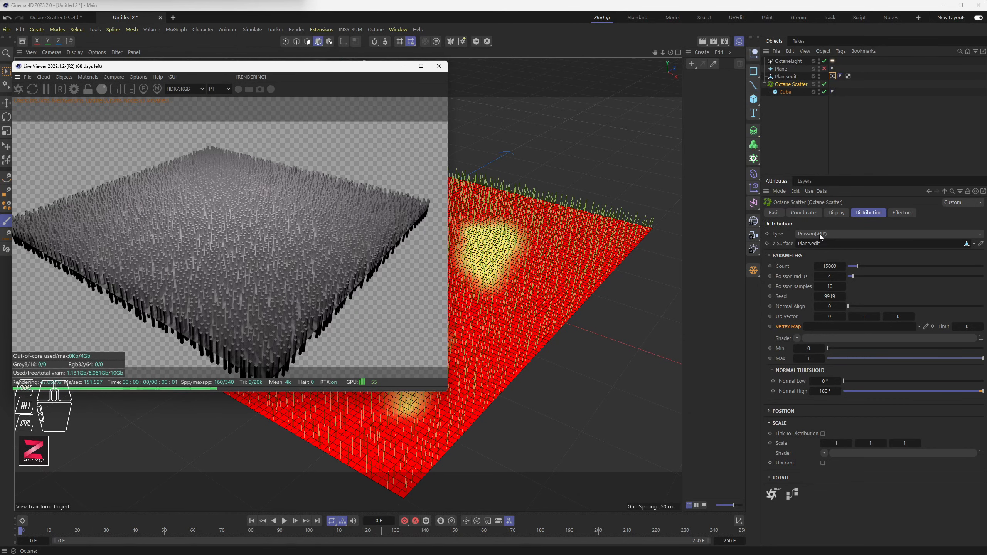
pyautogui.click(812, 234)
pyautogui.click(820, 243)
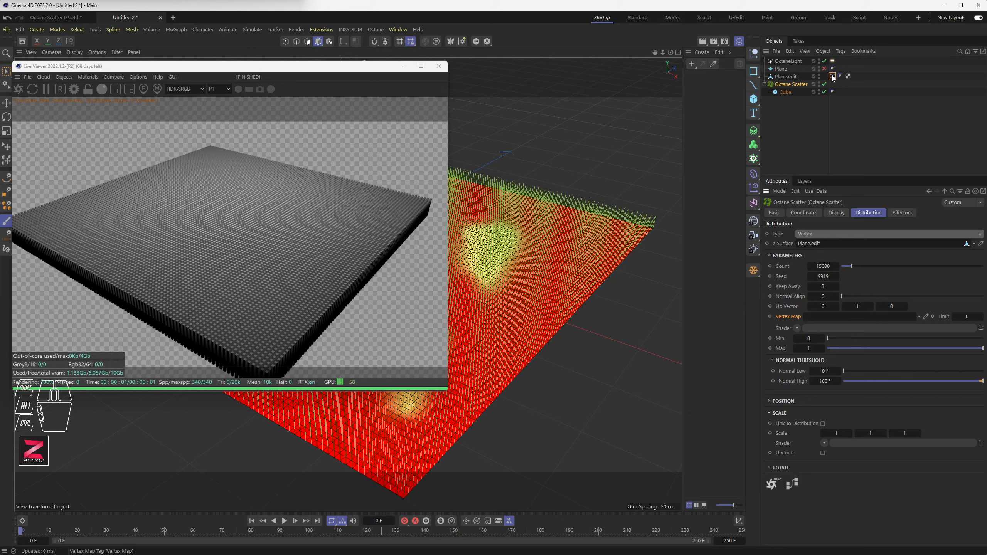
# - Link Plane.edit's vertex map to the Octane Scatter under the Poisson(WIP) distribution type and return the type to Vertex
pyautogui.click(818, 233)
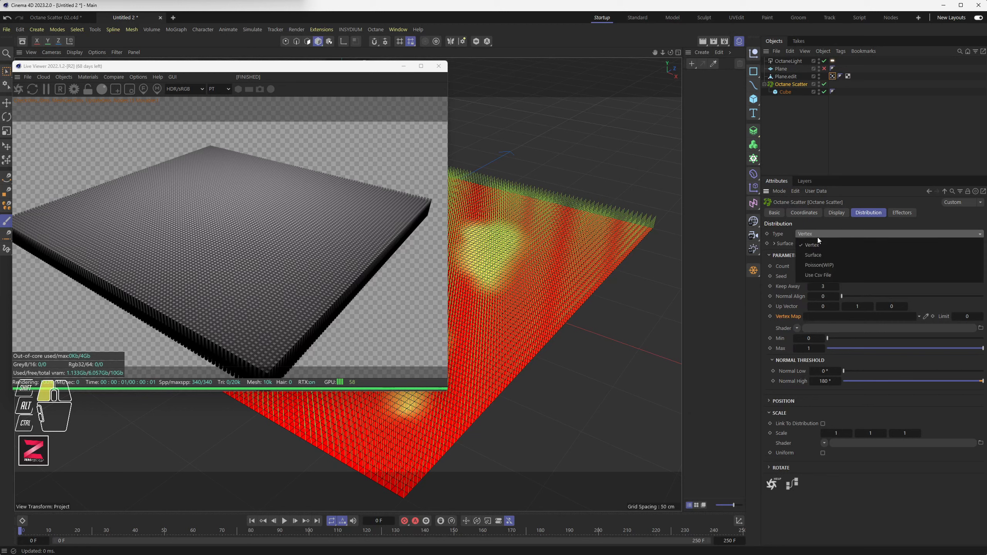
pyautogui.click(825, 265)
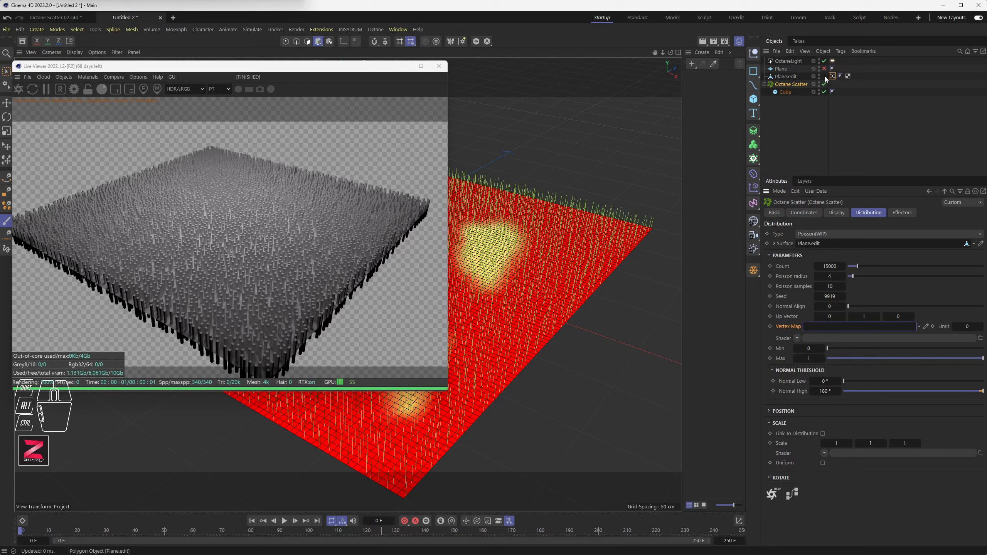
pyautogui.moveTo(831, 77); pyautogui.dragTo(833, 78)
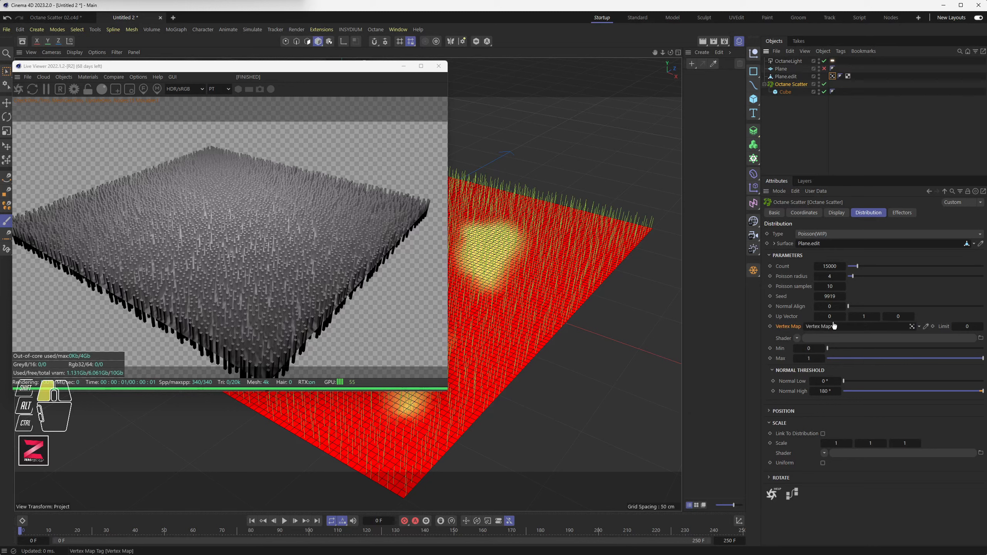
pyautogui.moveTo(833, 325); pyautogui.dragTo(833, 326)
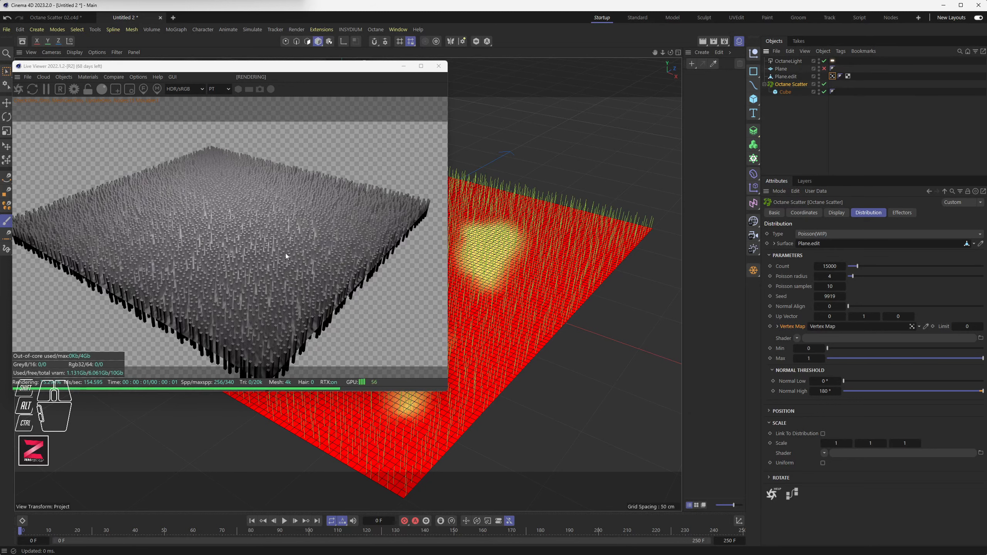
pyautogui.click(810, 235)
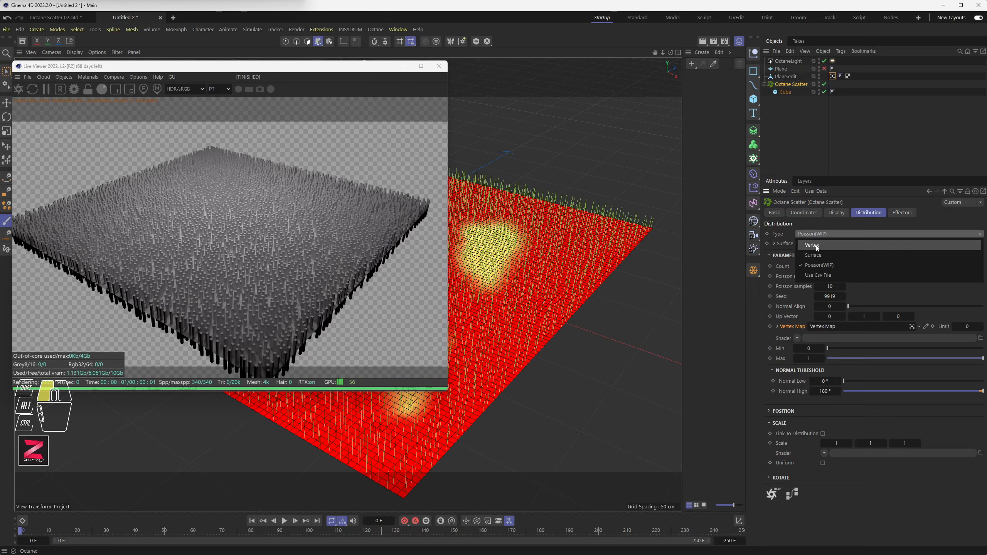
pyautogui.click(815, 246)
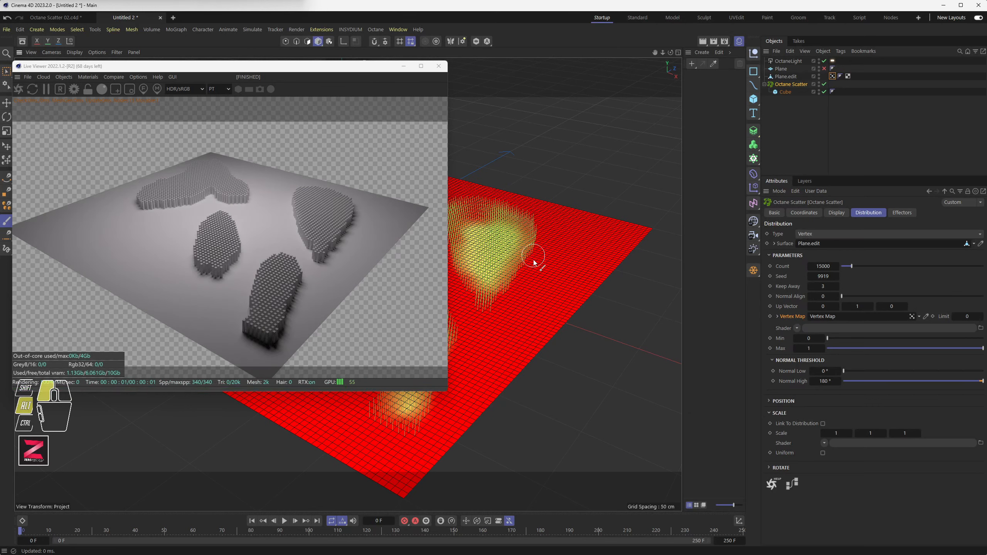
# - Brush outward from one vertex map patch on Plane.edit with the Paint Tool to widen its scattered area
pyautogui.moveTo(534, 259)
pyautogui.keyDown('alt'); pyautogui.mouseDown()
pyautogui.moveTo(532, 283)
pyautogui.moveTo(528, 253)
pyautogui.mouseUp(); pyautogui.keyUp('alt')
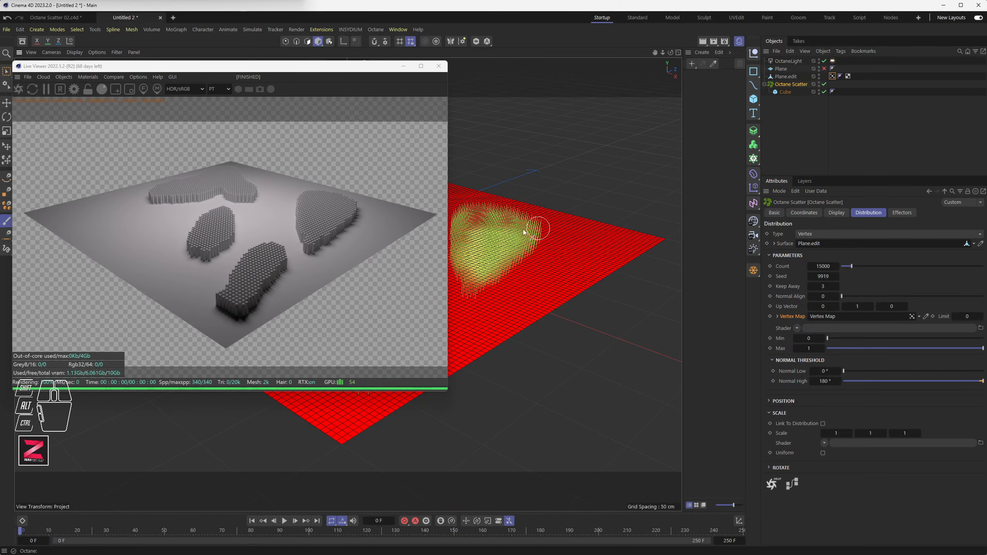
pyautogui.moveTo(528, 238)
pyautogui.mouseDown()
pyautogui.moveTo(569, 251)
pyautogui.moveTo(525, 256)
pyautogui.moveTo(535, 282)
pyautogui.mouseUp()
pyautogui.keyDown('alt'); pyautogui.moveTo(514, 285); pyautogui.dragTo(624, 255, button='middle'); pyautogui.keyUp('alt')
pyautogui.moveTo(568, 217)
pyautogui.mouseDown()
pyautogui.moveTo(538, 230)
pyautogui.moveTo(568, 240)
pyautogui.moveTo(550, 255)
pyautogui.mouseUp()
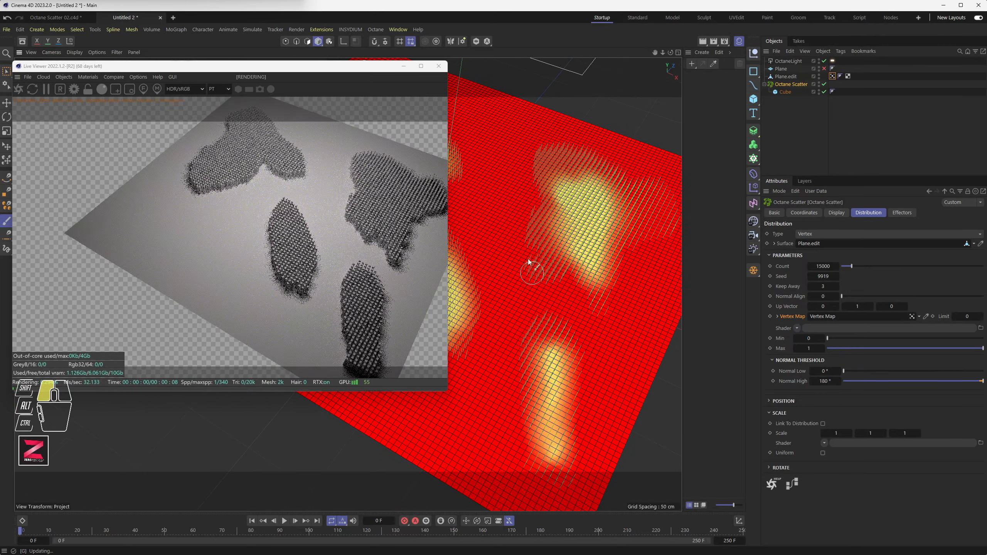
pyautogui.keyDown('alt'); pyautogui.moveTo(567, 273); pyautogui.dragTo(460, 301, button='middle'); pyautogui.keyUp('alt')
pyautogui.keyDown('alt'); pyautogui.moveTo(460, 301); pyautogui.dragTo(535, 223); pyautogui.keyUp('alt')
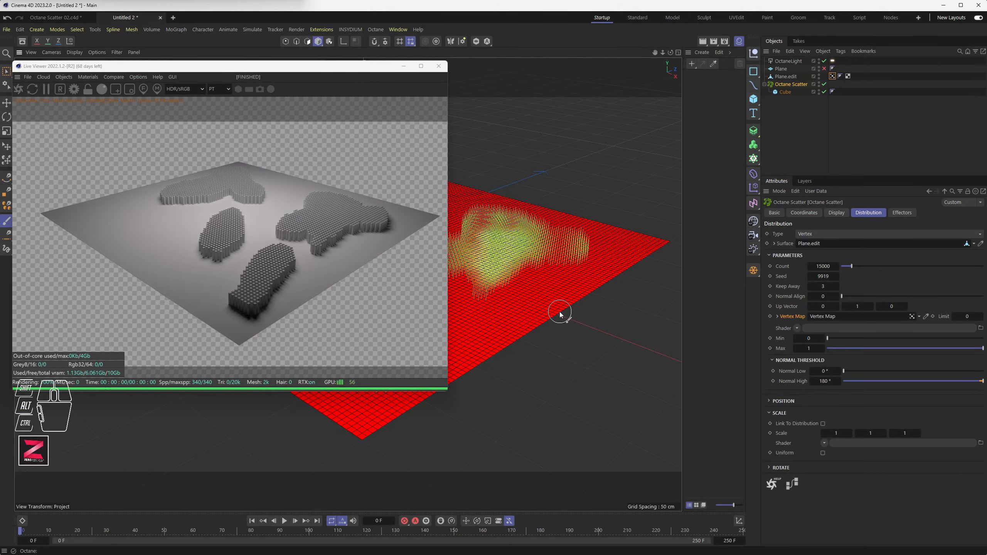
# - Test the Octane Scatter's vertex map Limit at 1, inspect the scattered patches, and return the Limit to 0
pyautogui.moveTo(976, 316)
pyautogui.mouseDown()
pyautogui.moveTo(984, 316)
pyautogui.moveTo(965, 316)
pyautogui.mouseUp()
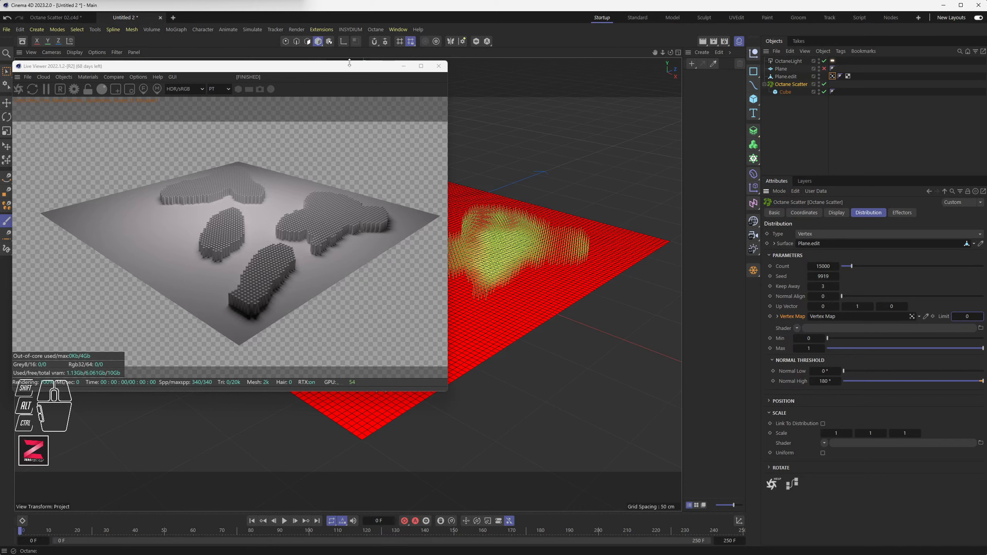
pyautogui.moveTo(349, 63); pyautogui.dragTo(339, 63)
pyautogui.keyDown('alt'); pyautogui.moveTo(520, 214); pyautogui.dragTo(601, 287, button='middle'); pyautogui.keyUp('alt')
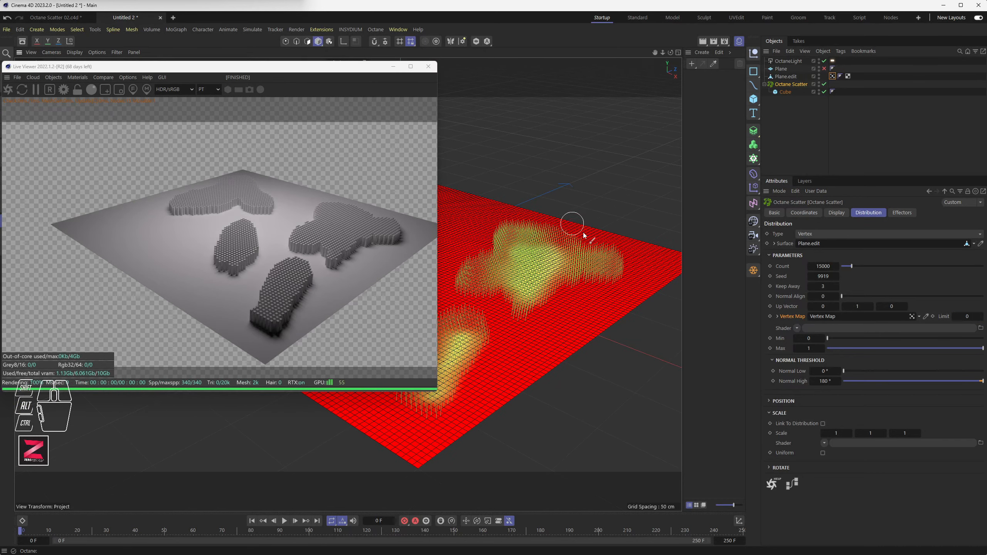
pyautogui.moveTo(974, 316)
pyautogui.mouseDown()
pyautogui.moveTo(984, 315)
pyautogui.moveTo(974, 316)
pyautogui.mouseUp()
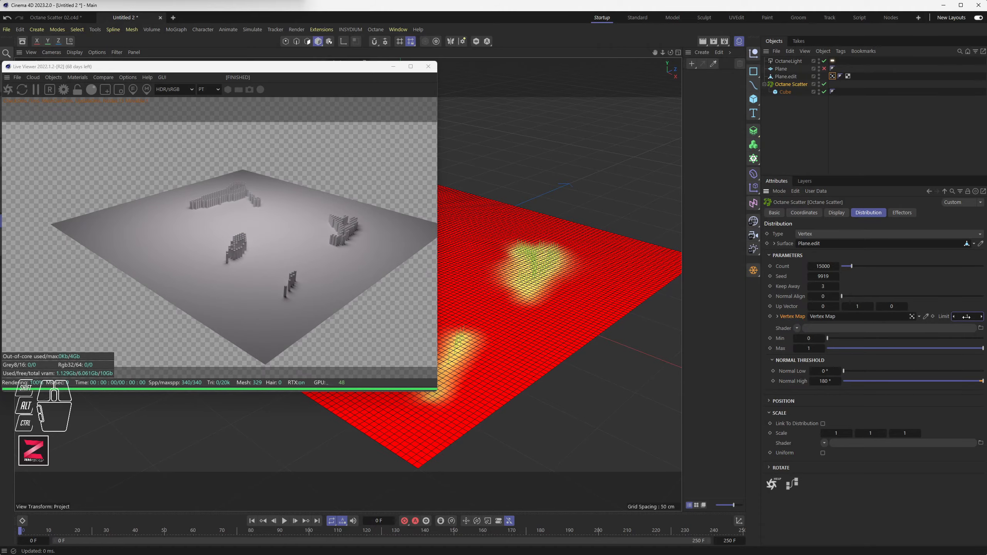
pyautogui.keyDown('alt'); pyautogui.moveTo(517, 265); pyautogui.dragTo(551, 283); pyautogui.keyUp('alt')
pyautogui.keyDown('alt'); pyautogui.moveTo(576, 300); pyautogui.dragTo(556, 279, button='middle'); pyautogui.keyUp('alt')
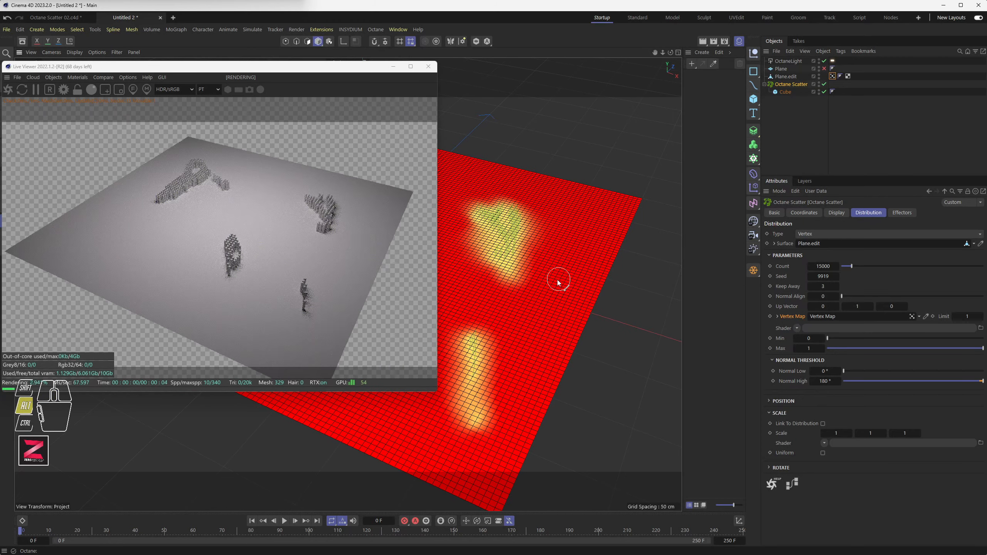
pyautogui.scroll(4, 505, 281)
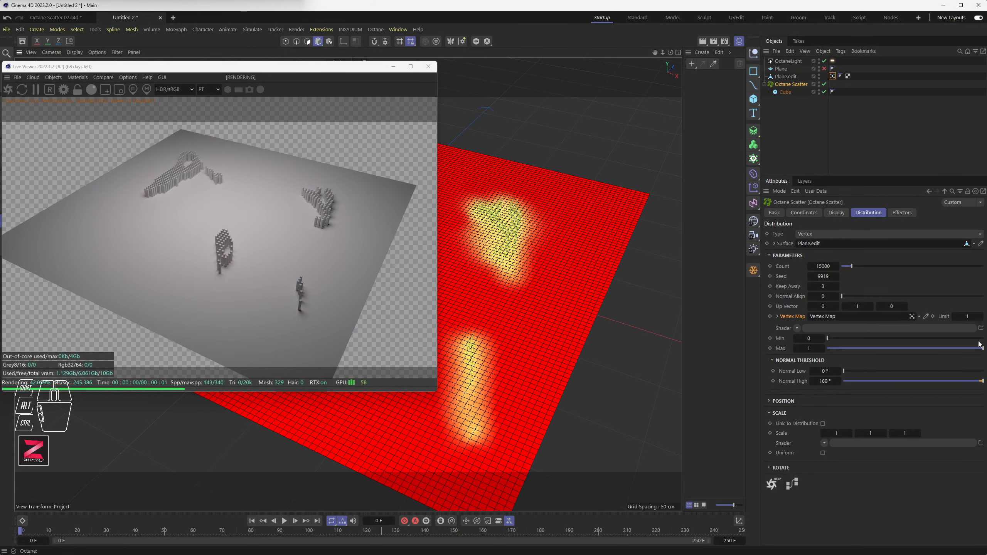
pyautogui.moveTo(968, 316); pyautogui.dragTo(931, 316)
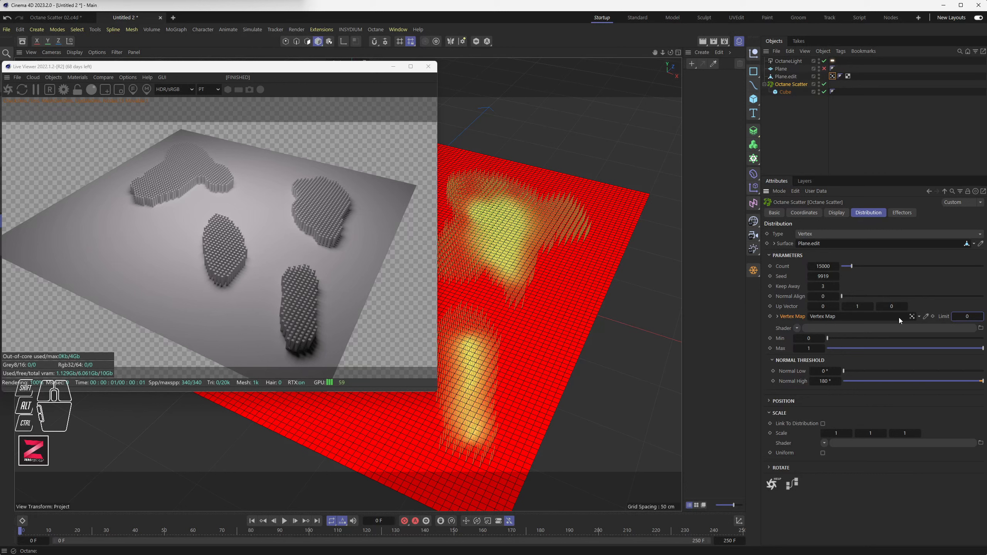
# - Clear the Octane Scatter's vertex map link and delete the Vertex Map tag from Plane.edit
pyautogui.click(918, 316)
pyautogui.click(927, 328)
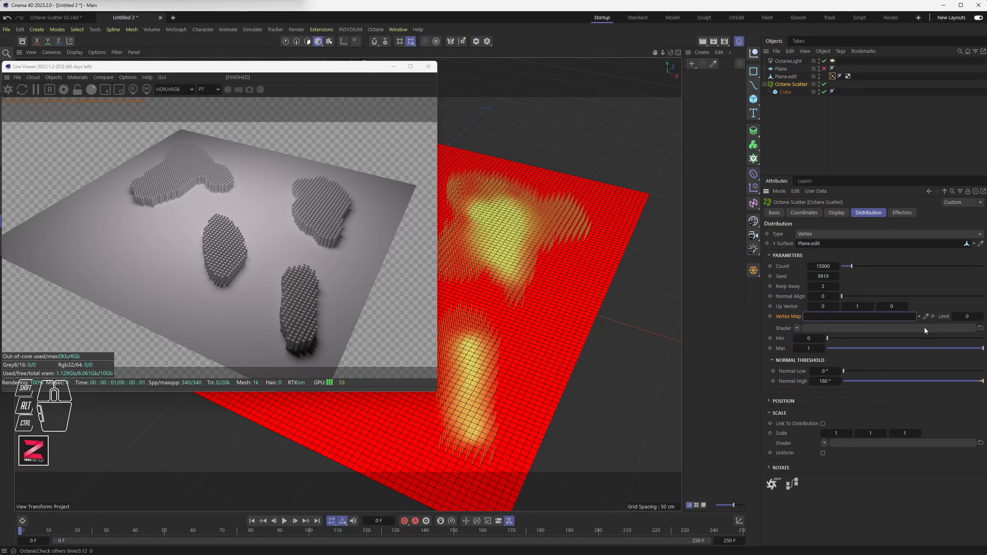
pyautogui.click(832, 76)
pyautogui.press('Delete')
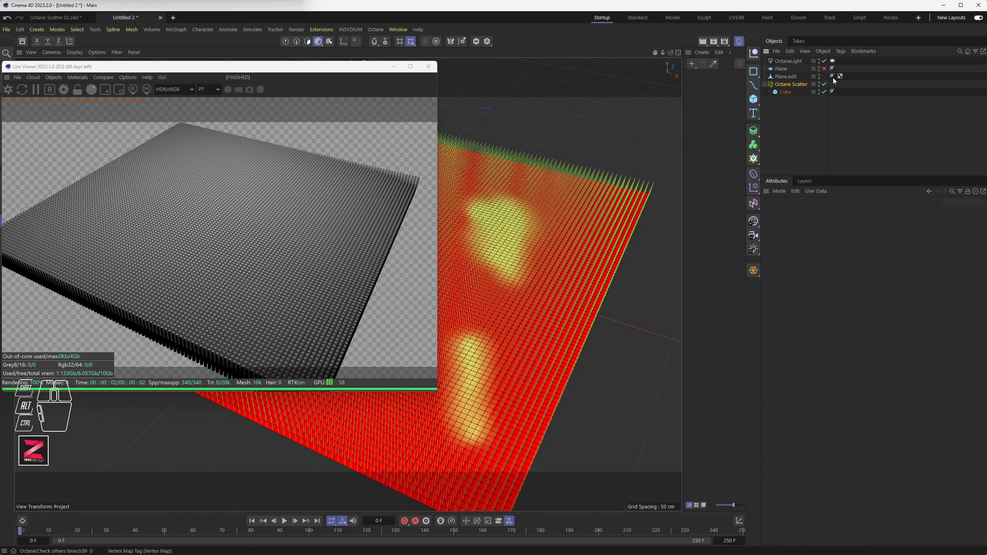
# - Reselect the Octane Scatter and compare the Surface and Poisson(WIP) distribution types, leaving it on Poisson(WIP)
pyautogui.click(787, 77)
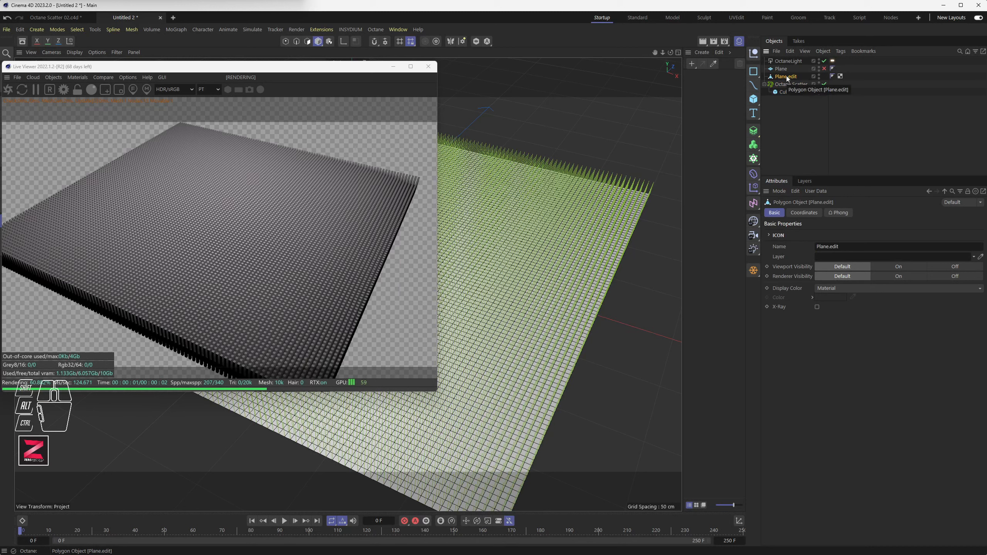
pyautogui.click(787, 85)
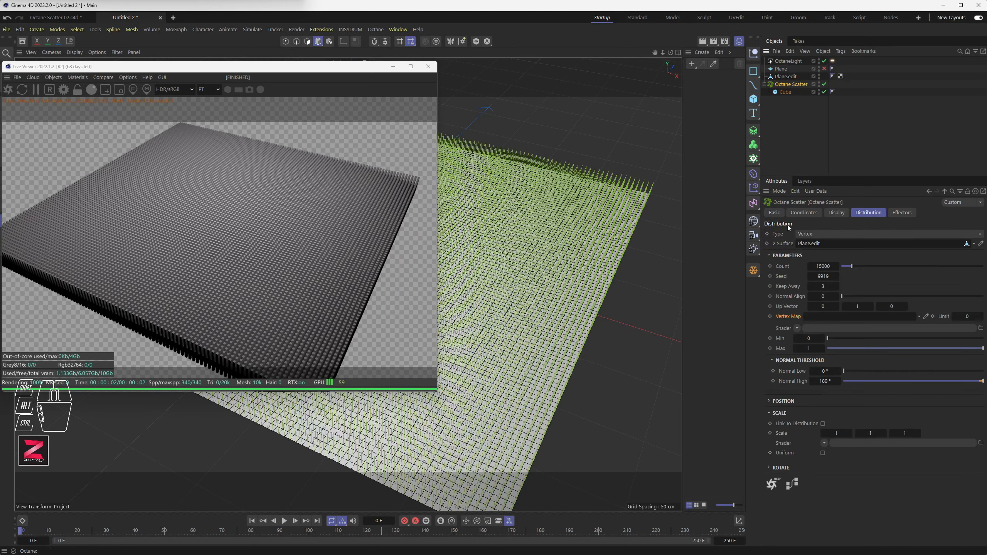
pyautogui.click(809, 234)
pyautogui.click(831, 253)
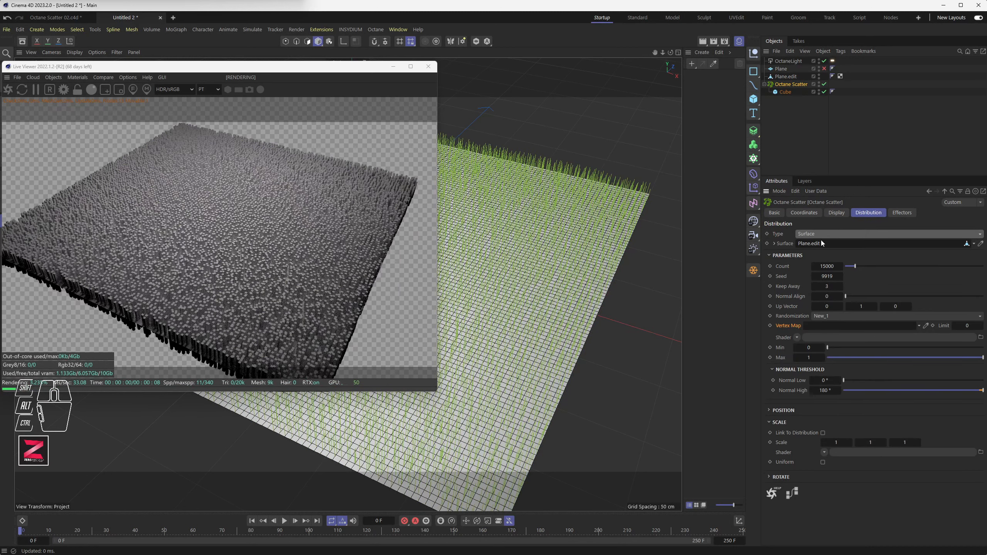
pyautogui.click(820, 236)
pyautogui.click(819, 265)
pyautogui.moveTo(619, 336)
pyautogui.keyDown('alt'); pyautogui.mouseDown()
pyautogui.moveTo(589, 342)
pyautogui.moveTo(605, 347)
pyautogui.mouseUp(); pyautogui.keyUp('alt')
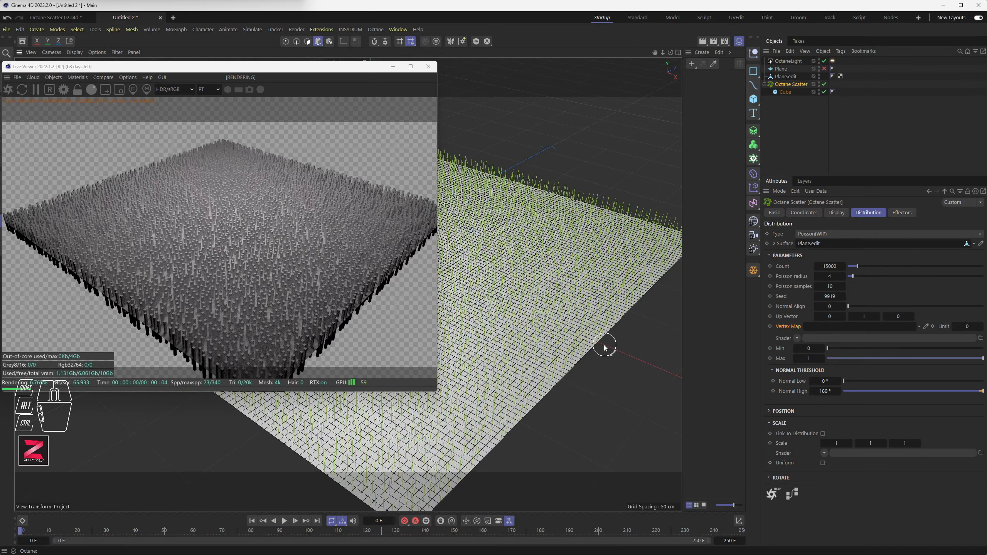
# - Add a Noise shader to the Octane Scatter's distribution with contrast 100% and global scale 440%
pyautogui.click(797, 338)
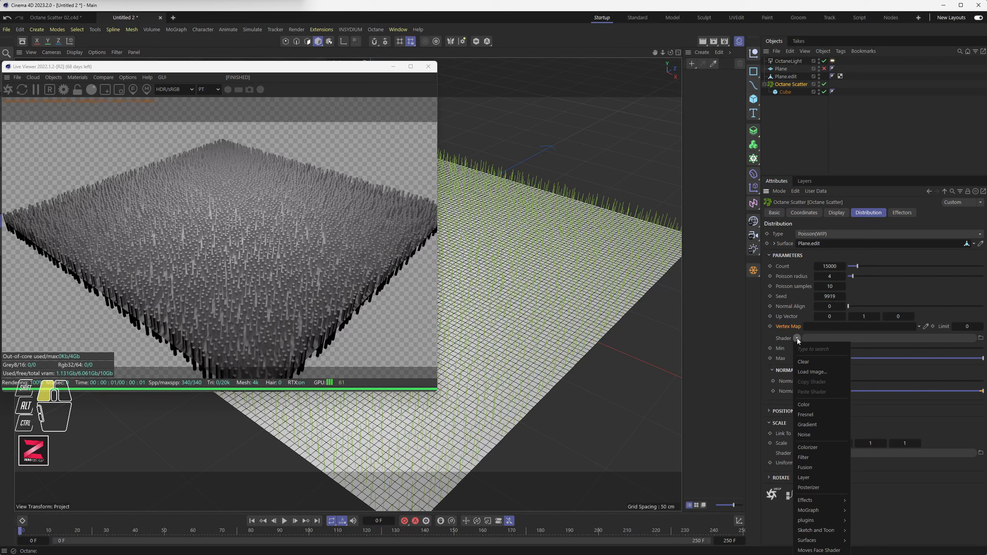
pyautogui.click(814, 433)
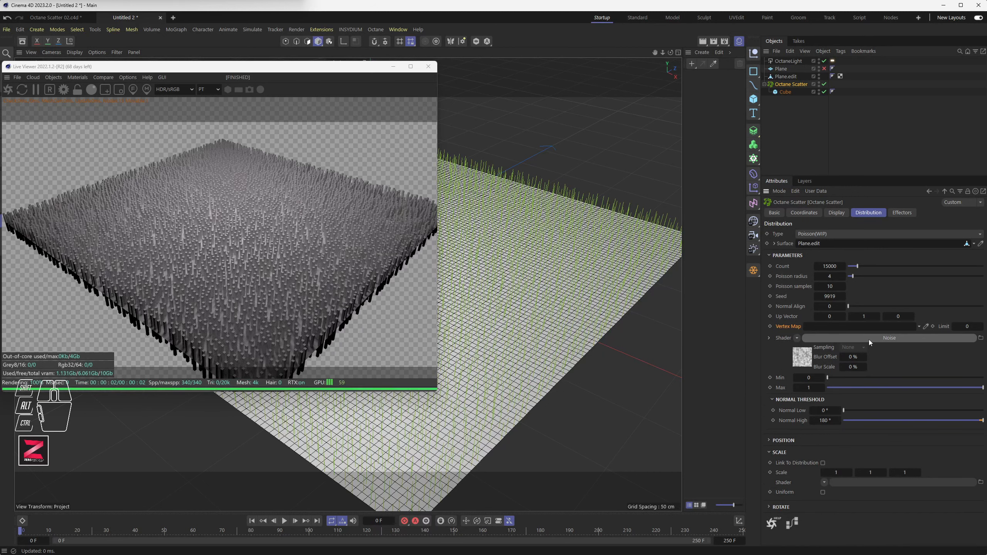
pyautogui.click(769, 338)
pyautogui.scroll(-2, 816, 341)
pyautogui.scroll(-5, 845, 372)
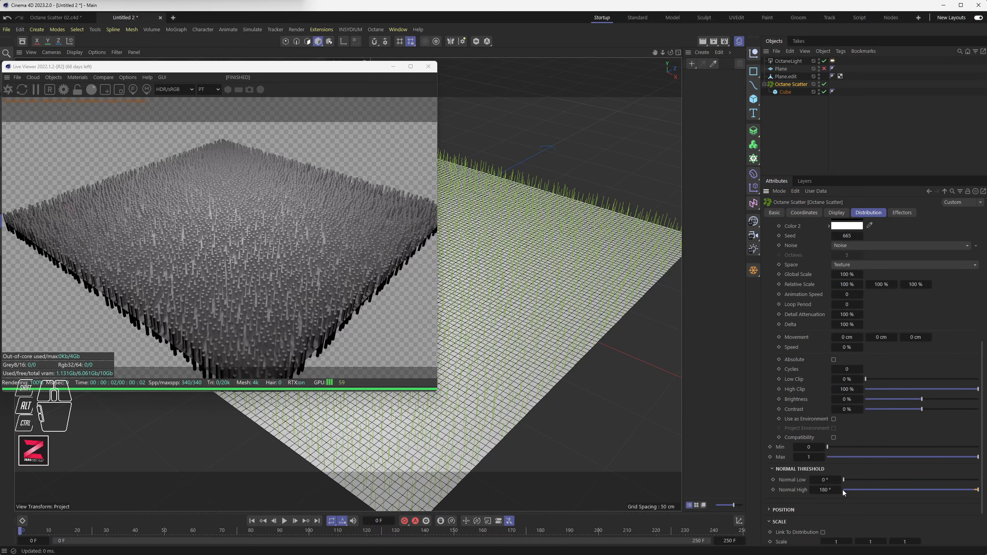
pyautogui.moveTo(922, 409); pyautogui.dragTo(978, 409)
pyautogui.moveTo(846, 274); pyautogui.dragTo(933, 274)
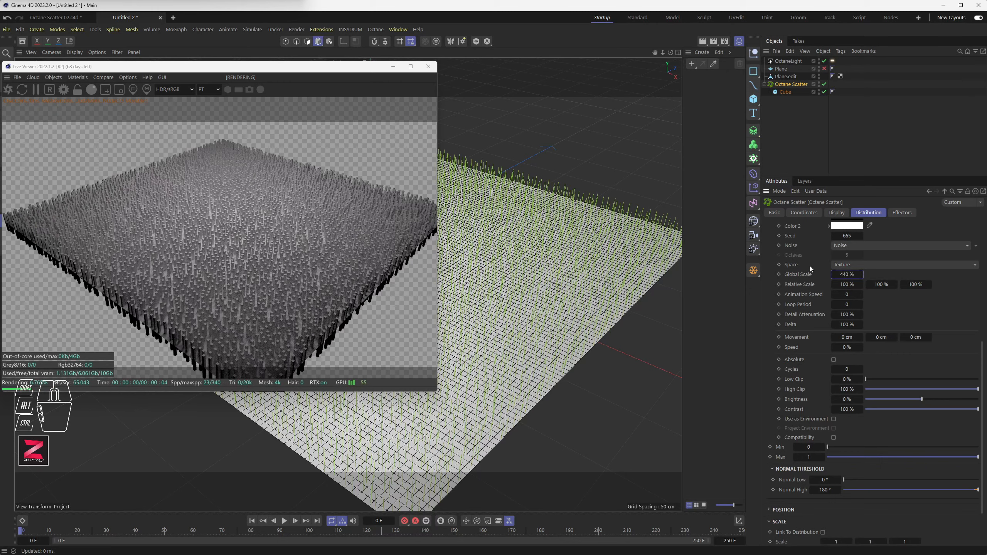
# - Set the Octane Scatter's distribution type to Vertex while keeping the Noise shader assigned
pyautogui.scroll(4, 815, 294)
pyautogui.scroll(3, 825, 295)
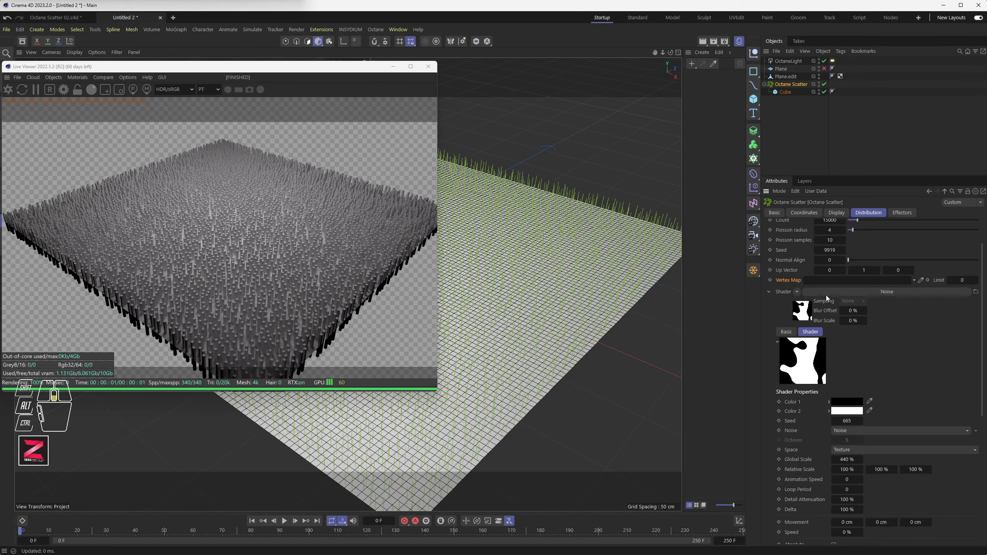
pyautogui.scroll(3, 826, 294)
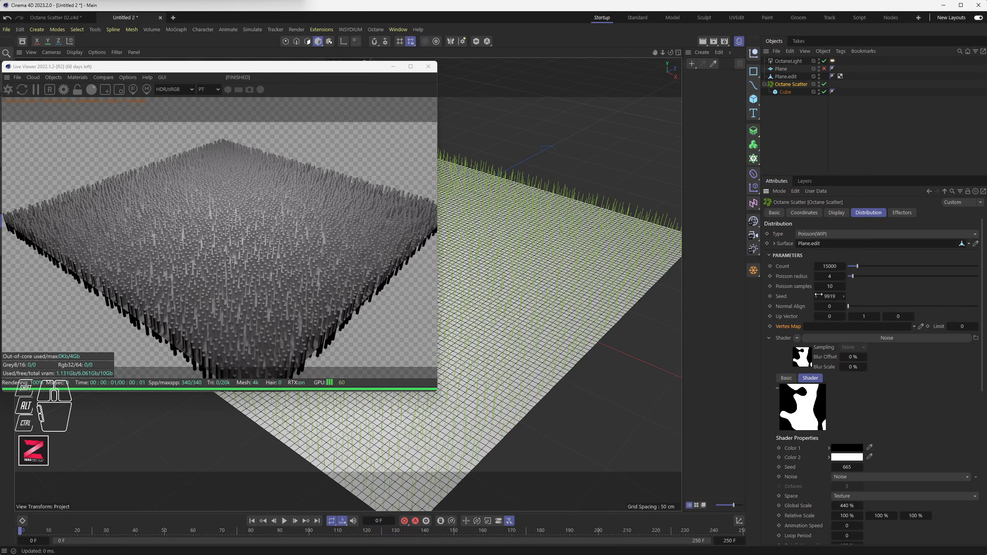
pyautogui.click(817, 233)
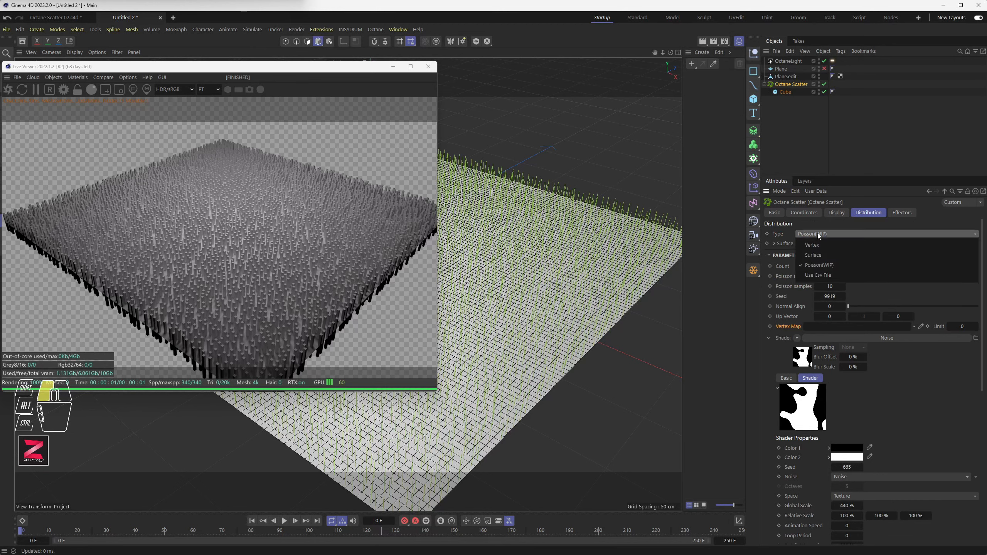
pyautogui.click(819, 244)
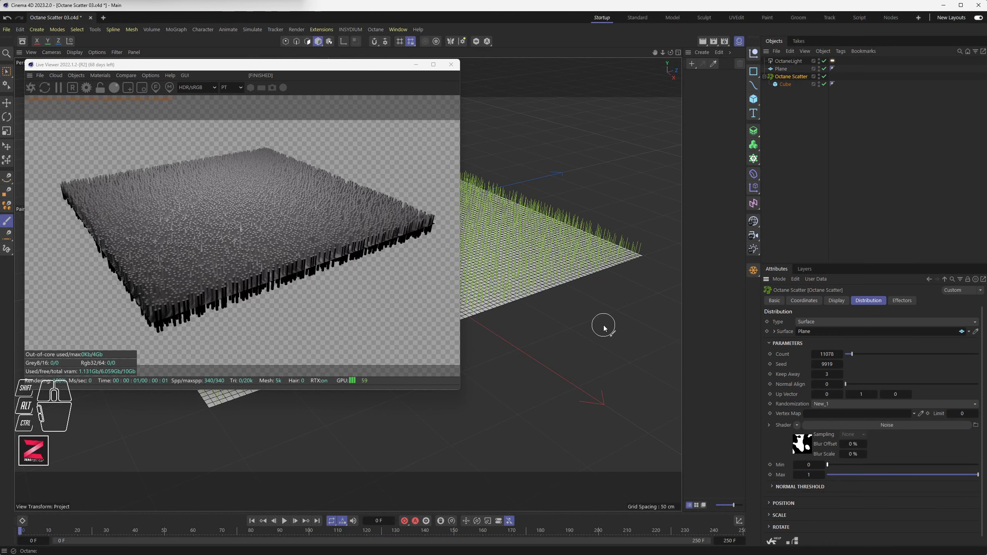
# - In Octane Scatter 03.c4d, select the Octane Scatter, enlarge its attributes area and set the distribution's Min to 0.04
pyautogui.click(944, 278)
pyautogui.click(790, 77)
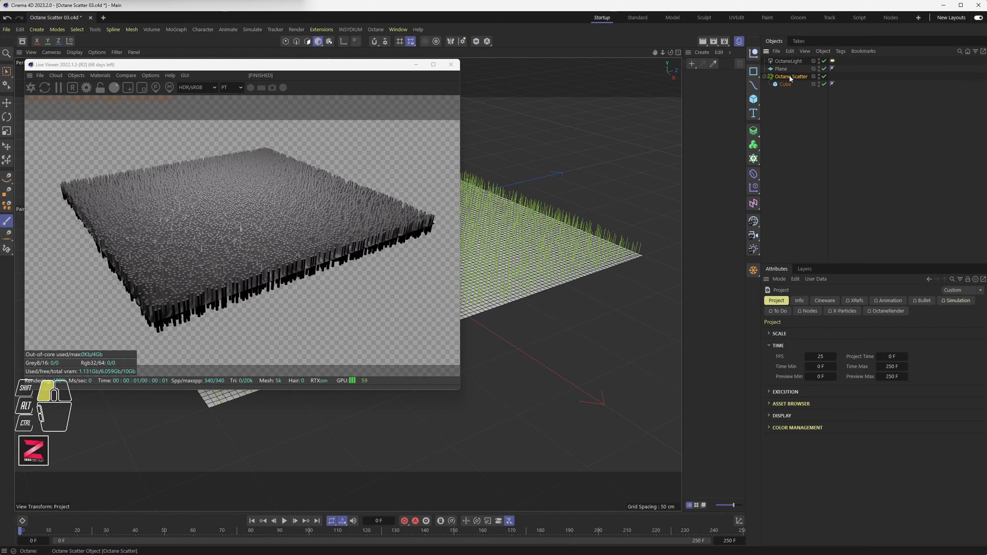
pyautogui.moveTo(820, 263); pyautogui.dragTo(816, 155)
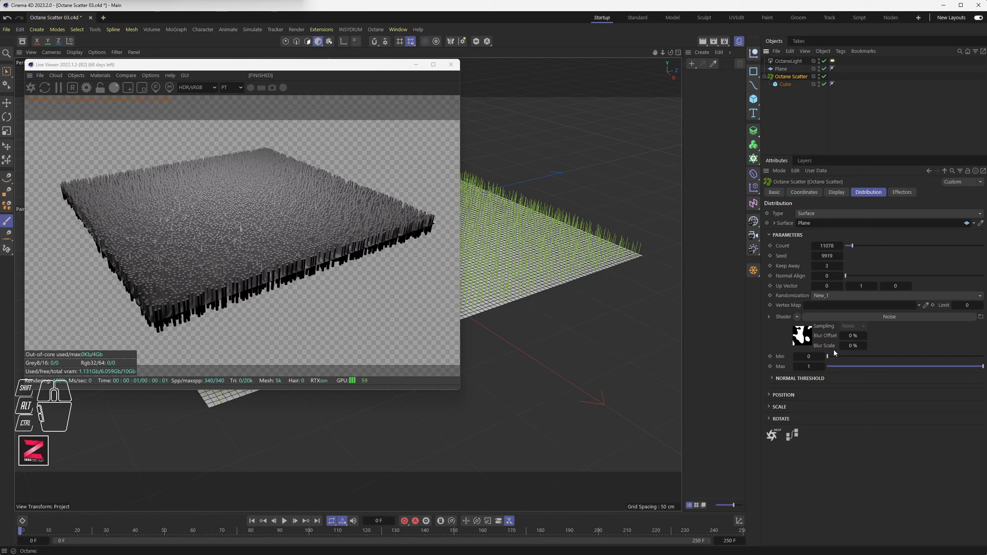
pyautogui.click(781, 359)
pyautogui.click(779, 357)
pyautogui.click(780, 367)
pyautogui.moveTo(827, 358); pyautogui.dragTo(832, 358)
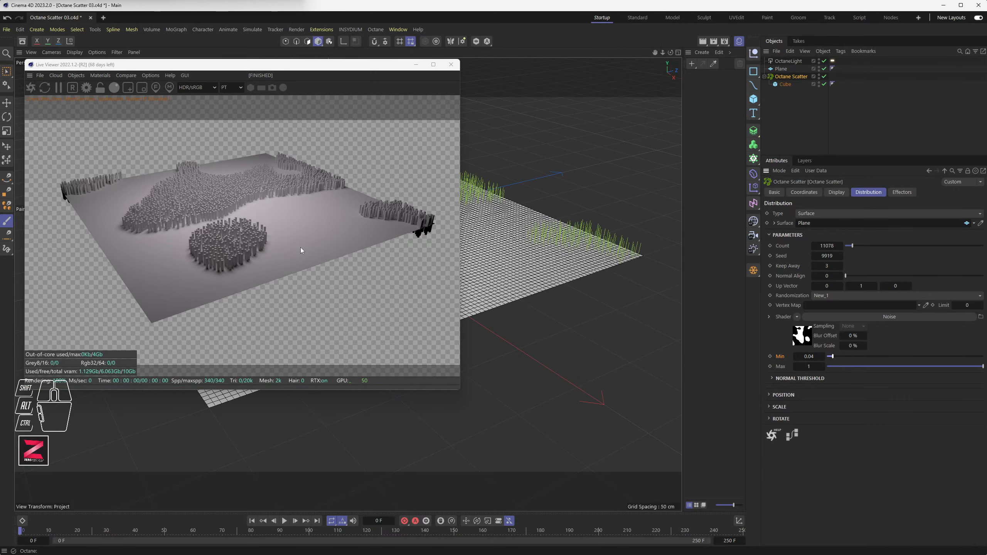
# - Open the distribution's Noise shader and set its global scale to 176% and contrast to 80%
pyautogui.keyDown('alt'); pyautogui.moveTo(557, 293); pyautogui.dragTo(610, 312); pyautogui.keyUp('alt')
pyautogui.click(801, 334)
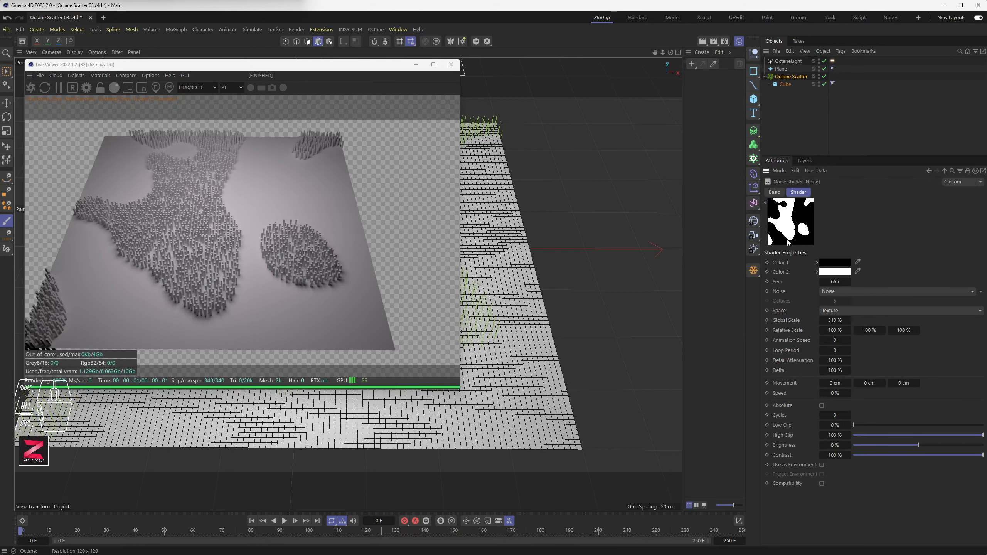
pyautogui.moveTo(836, 320)
pyautogui.mouseDown()
pyautogui.moveTo(808, 320)
pyautogui.moveTo(816, 320)
pyautogui.mouseUp()
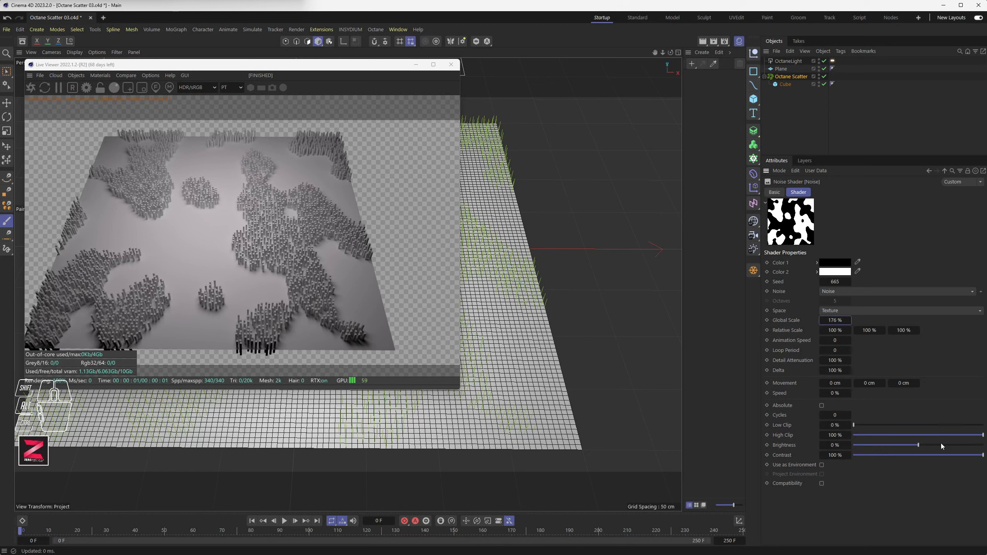
pyautogui.moveTo(980, 456)
pyautogui.mouseDown()
pyautogui.moveTo(960, 457)
pyautogui.moveTo(970, 457)
pyautogui.mouseUp()
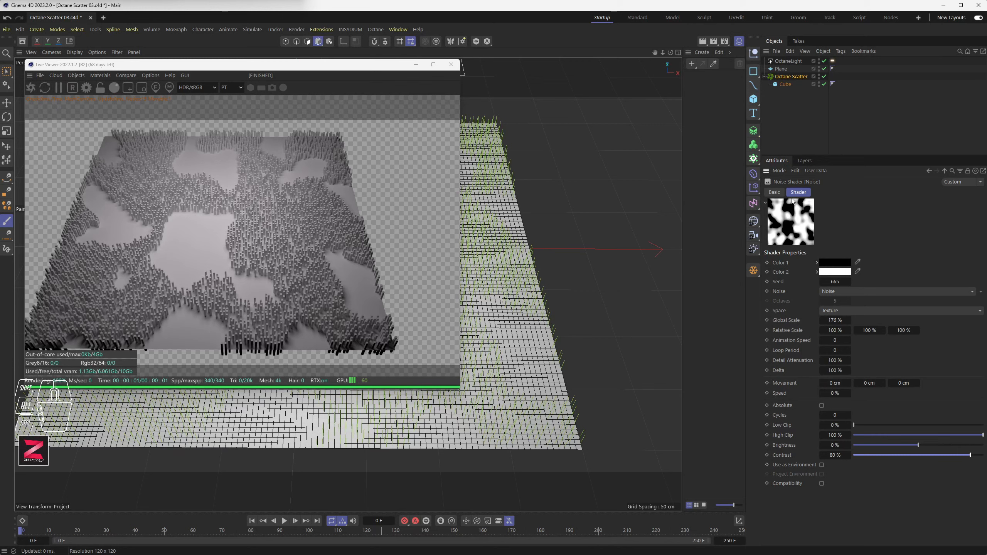
# - Set the Octane Scatter distribution's Min to 0.25 and Max to 0.7, then reopen its Noise shader
pyautogui.click(944, 170)
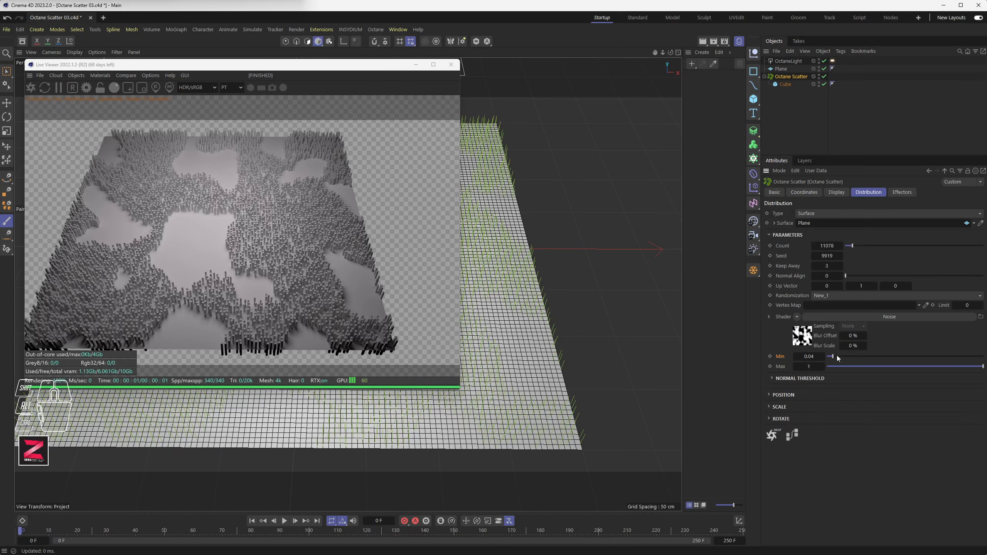
pyautogui.moveTo(833, 356); pyautogui.dragTo(865, 356)
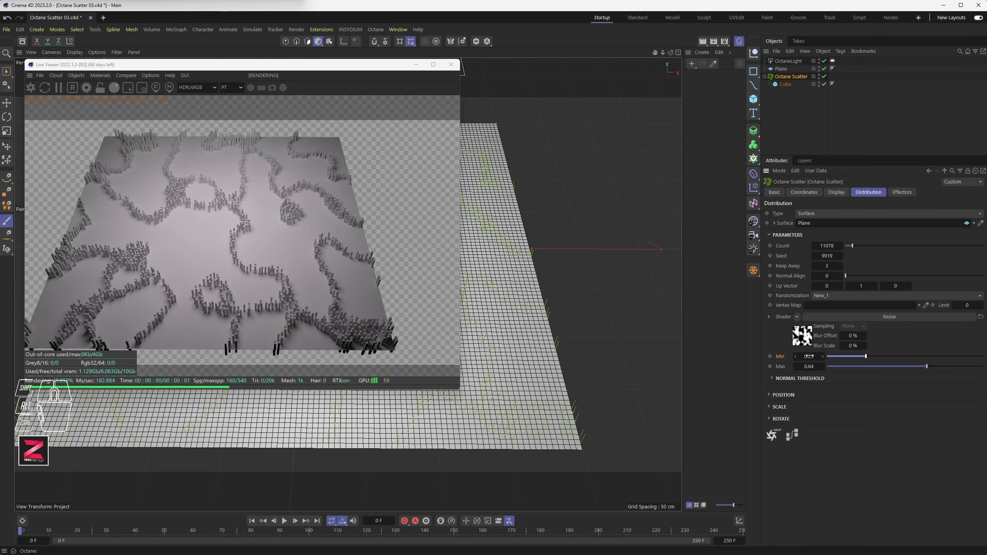
pyautogui.click(808, 357)
pyautogui.click(808, 366)
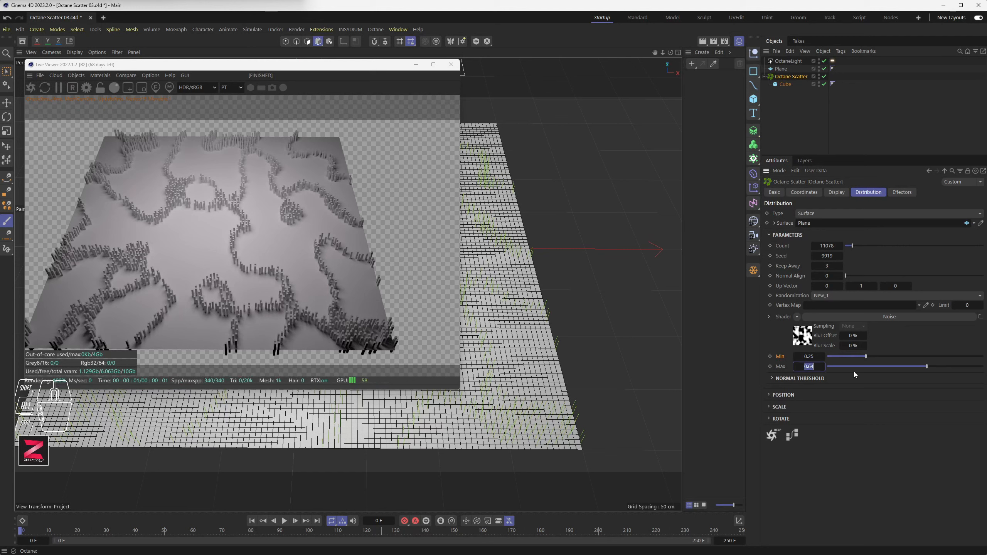
pyautogui.moveTo(927, 366); pyautogui.dragTo(937, 365)
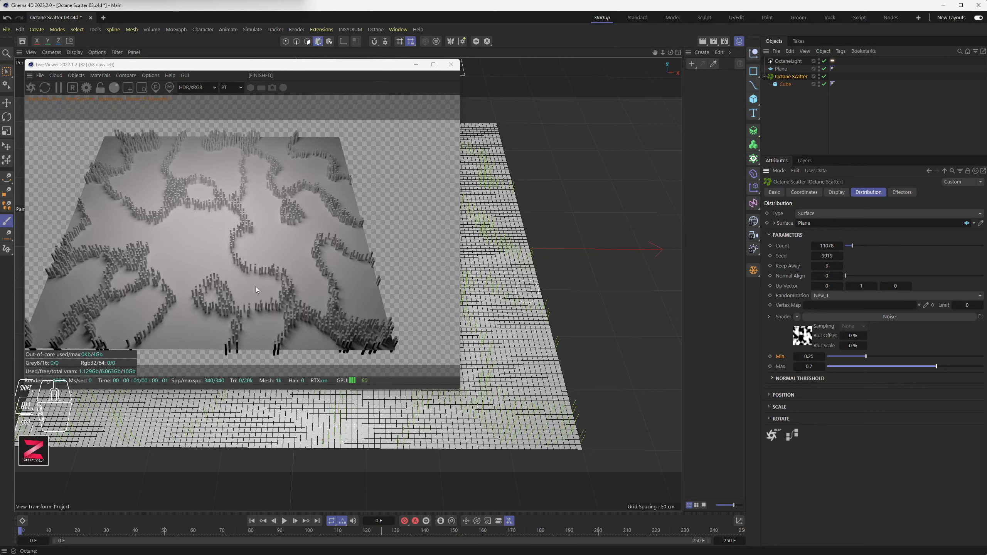
pyautogui.click(818, 316)
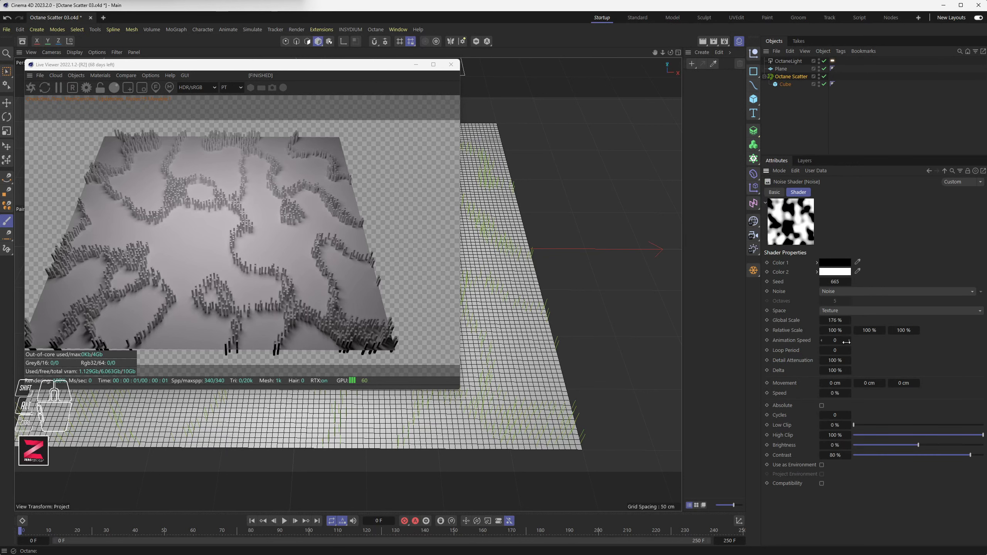
# - Try adjusting the Noise shader's first movement and relative scale values, and undo the changes
pyautogui.moveTo(835, 383); pyautogui.dragTo(846, 382)
pyautogui.hotkey('ctrl', 'z')
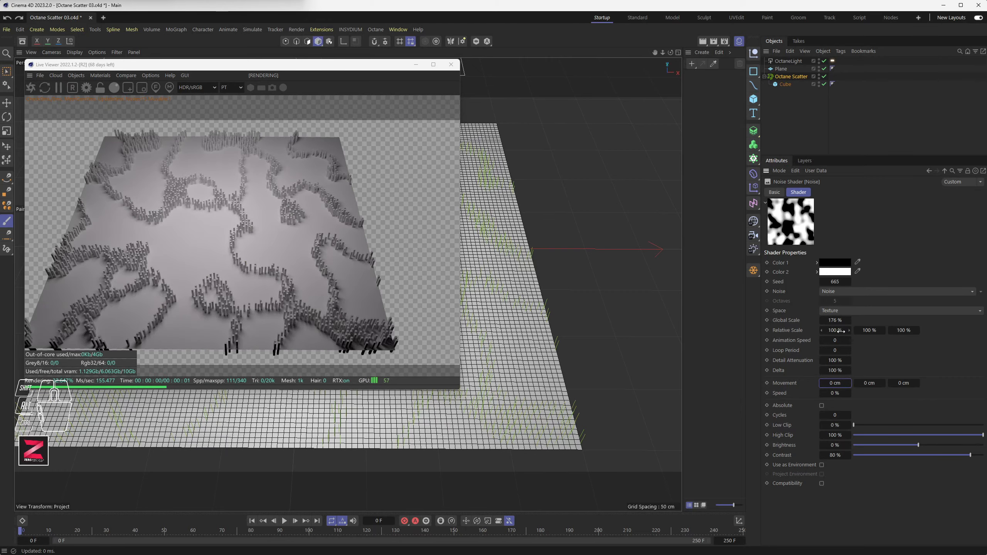
pyautogui.moveTo(836, 330)
pyautogui.mouseDown()
pyautogui.moveTo(846, 330)
pyautogui.moveTo(819, 321)
pyautogui.moveTo(833, 321)
pyautogui.mouseUp()
pyautogui.hotkey('ctrl', 'z')
pyautogui.hotkey('ctrl', 'z')
# - Set the Noise shader's movement to 1 cm on the first axis and its speed to 1%
pyautogui.doubleClick(834, 382)
pyautogui.write('1')
pyautogui.press('Tab')
pyautogui.write('1')
pyautogui.press('Tab')
pyautogui.hotkey('shift', 'Tab')
pyautogui.write('0')
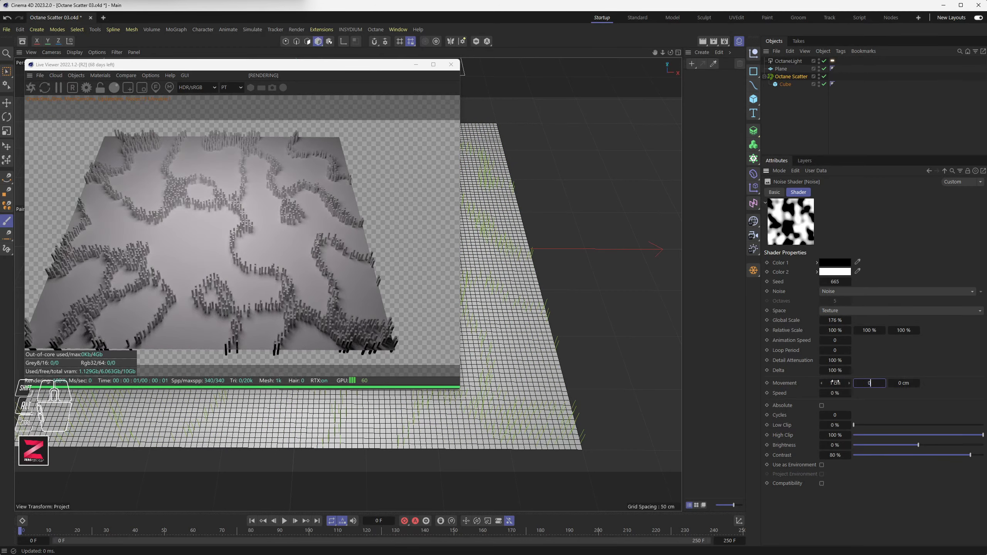
pyautogui.press('Tab')
pyautogui.press('Tab')
pyautogui.write('1')
pyautogui.press('Return')
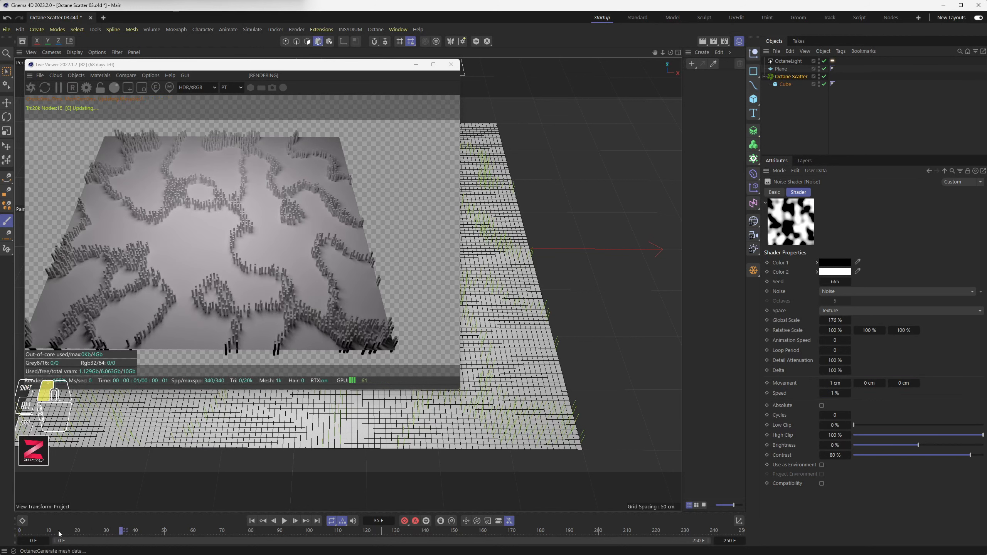
# - Reset the Noise shader's movement on all three axes and its speed to 0
pyautogui.doubleClick(832, 382)
pyautogui.write('0')
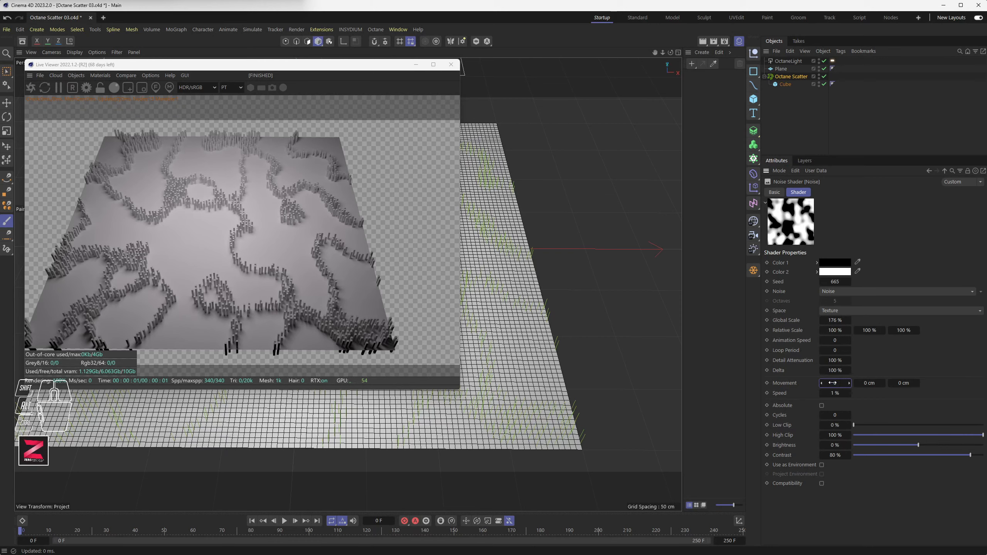
pyautogui.press('Tab')
pyautogui.write('0')
pyautogui.press('Tab')
pyautogui.write('0')
pyautogui.press('Tab')
pyautogui.write('0')
pyautogui.press('Return')
# - Change the noise type to Ober and set the scatter distribution's Min to 0.13 and Max to 0.89
pyautogui.moveTo(835, 290); pyautogui.dragTo(868, 136)
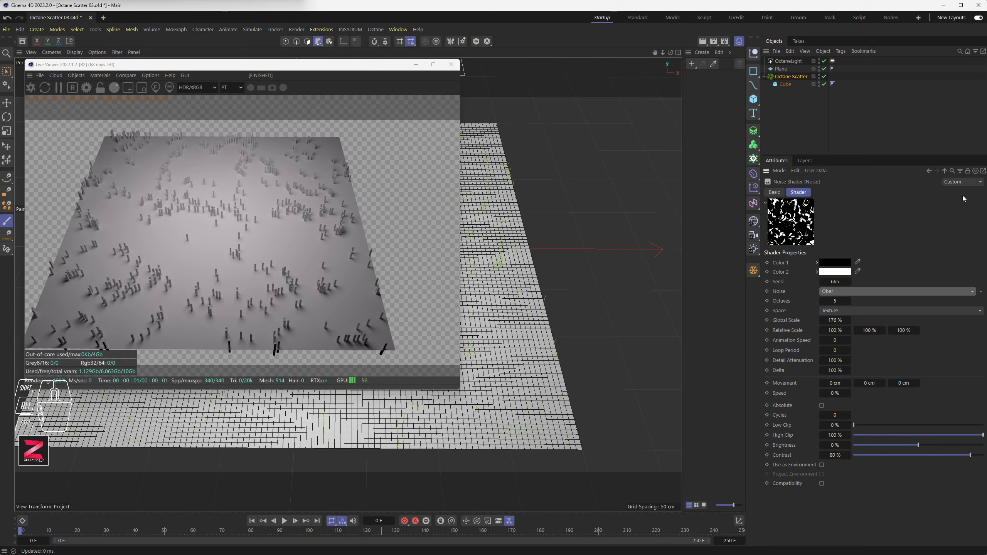
pyautogui.click(944, 171)
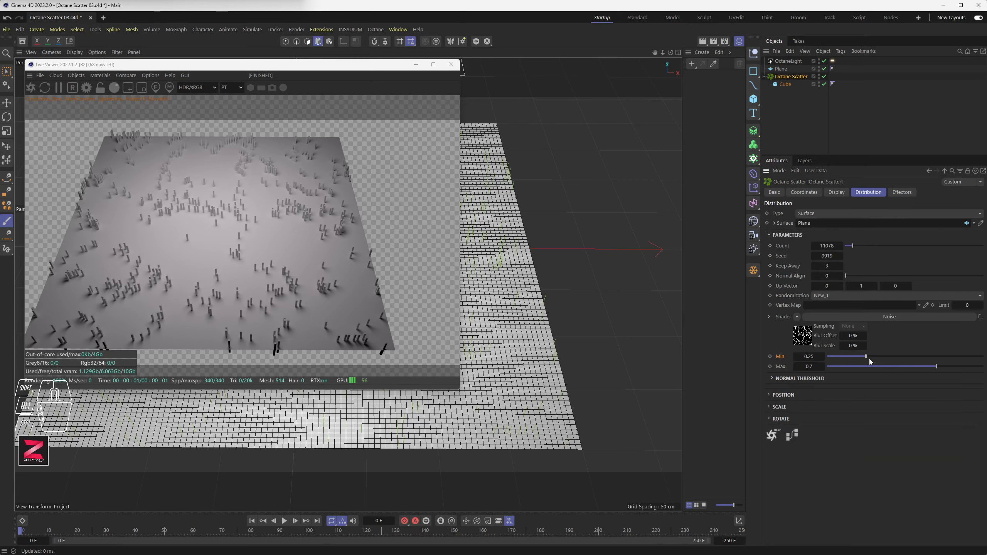
pyautogui.moveTo(869, 359); pyautogui.dragTo(847, 357)
pyautogui.moveTo(937, 366); pyautogui.dragTo(966, 366)
pyautogui.click(957, 366)
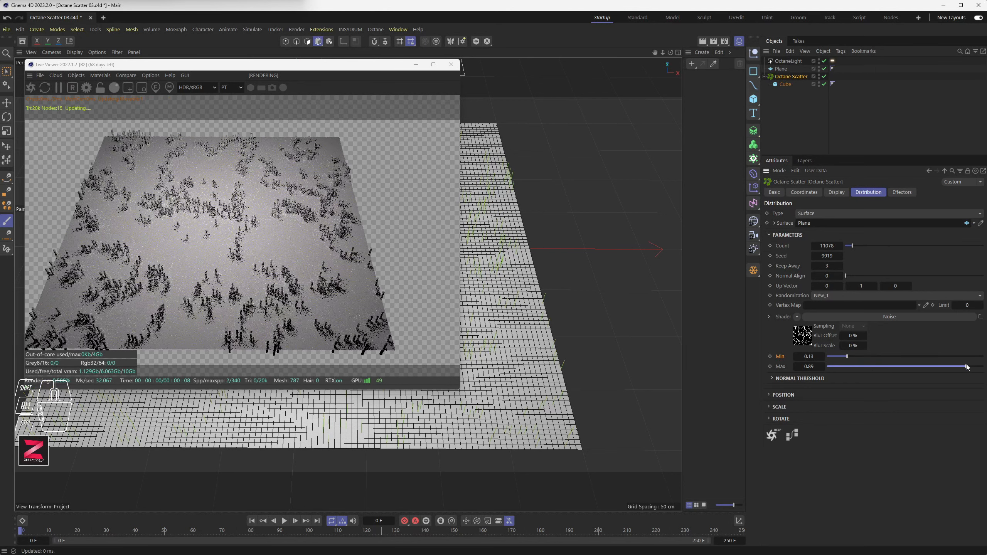
# - Set the distribution's Noise shader to the Luka noise type with a global scale of 621%
pyautogui.click(858, 316)
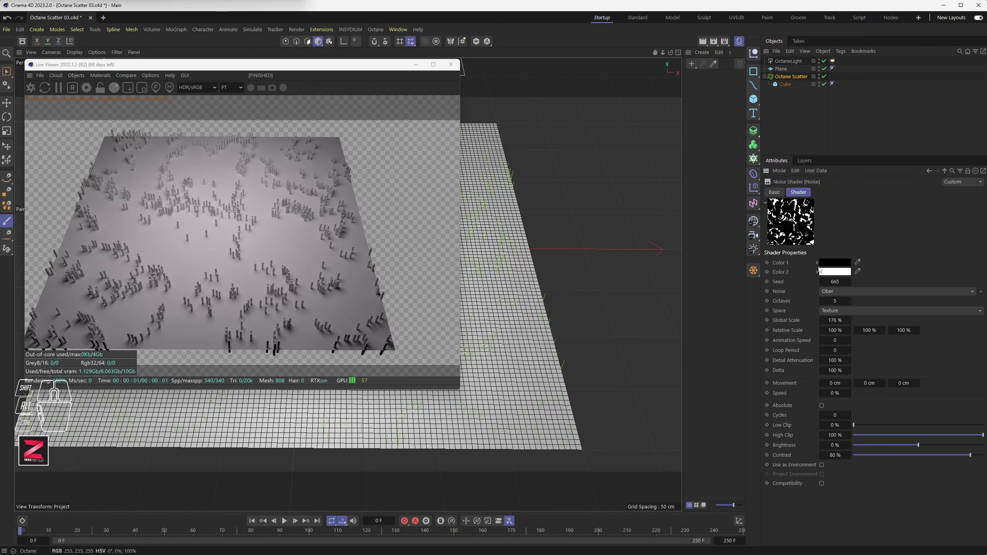
pyautogui.click(840, 292)
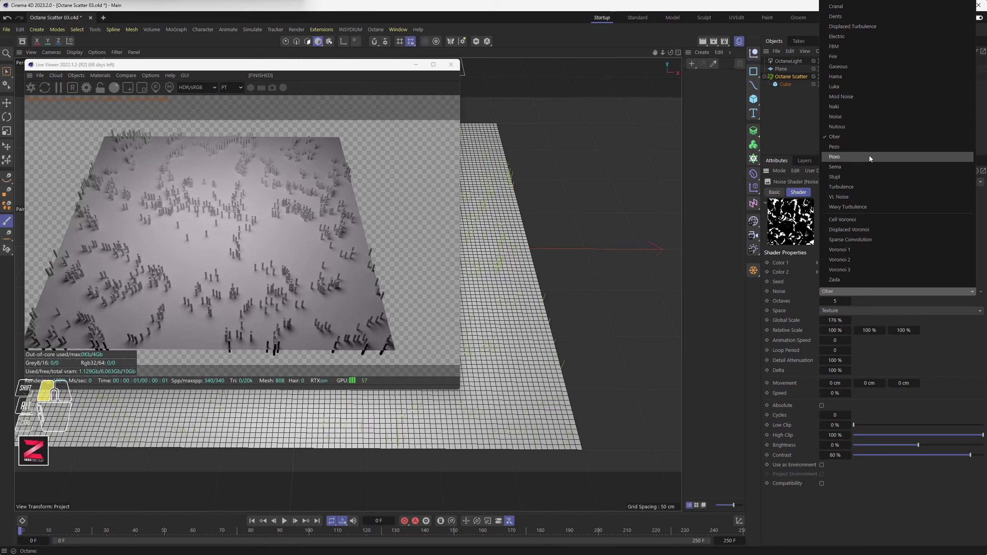
pyautogui.click(861, 87)
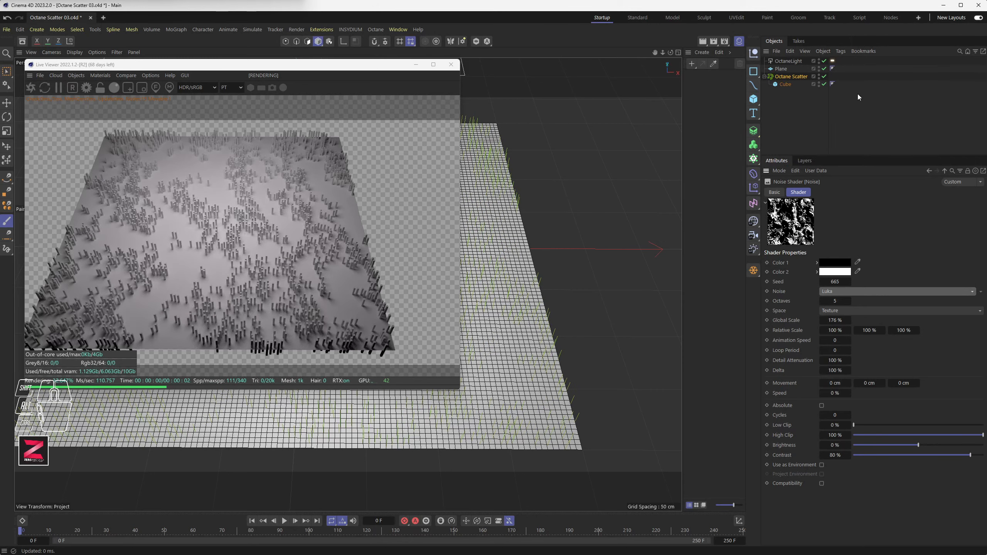
pyautogui.moveTo(835, 320); pyautogui.dragTo(890, 320)
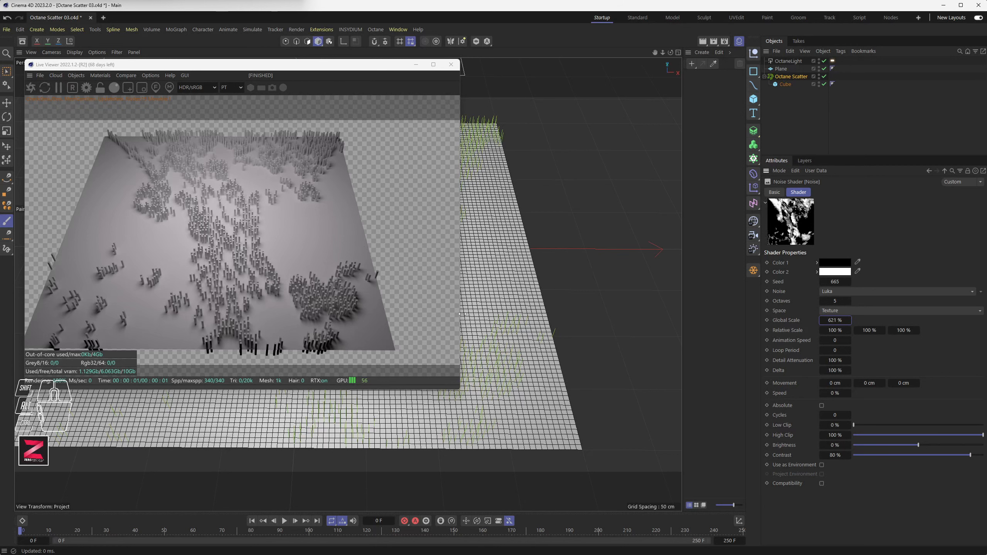
pyautogui.moveTo(517, 320)
pyautogui.keyDown('alt'); pyautogui.mouseDown()
pyautogui.moveTo(542, 298)
pyautogui.moveTo(537, 287)
pyautogui.moveTo(524, 324)
pyautogui.mouseUp(); pyautogui.keyUp('alt')
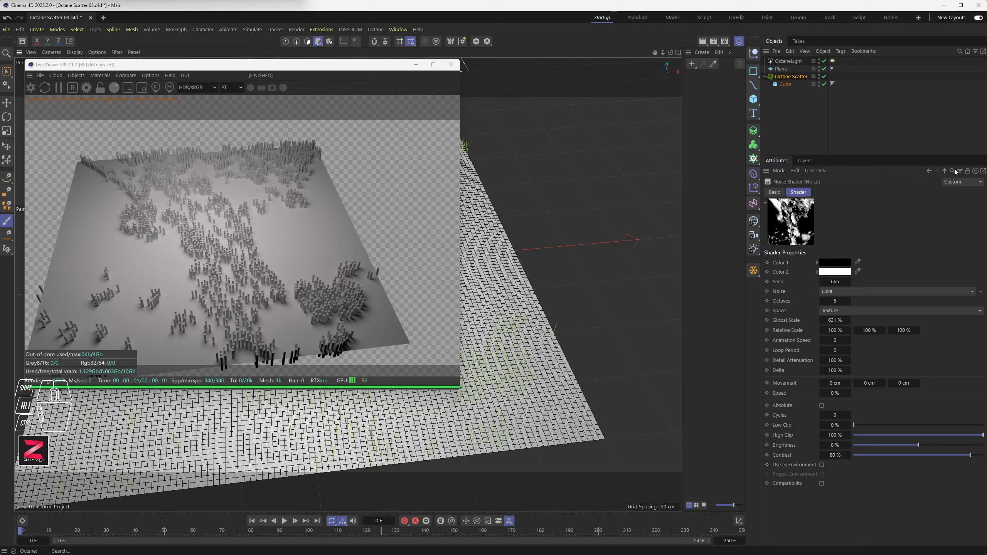
pyautogui.click(943, 170)
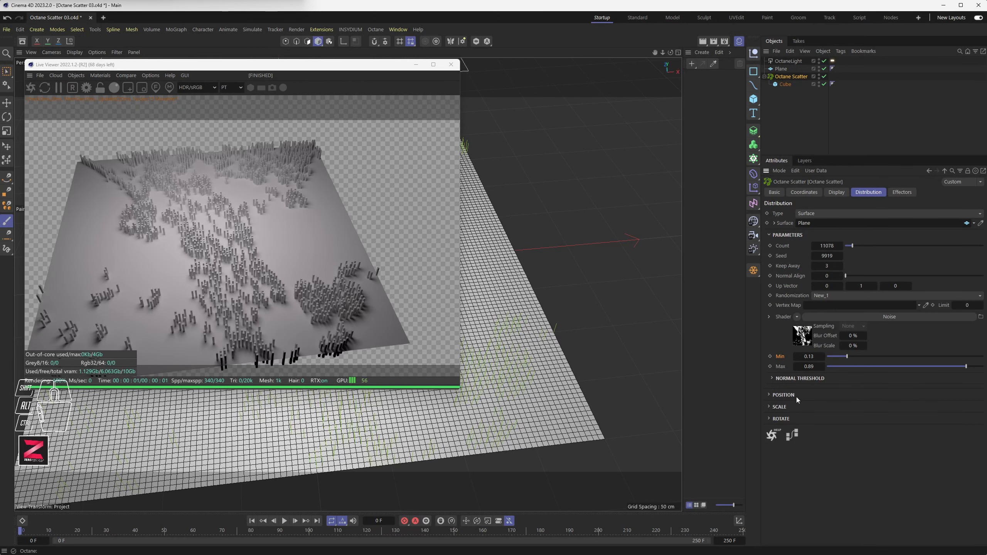
# - Try raising the scatter's Normal Low threshold and return it to 0°
pyautogui.click(772, 379)
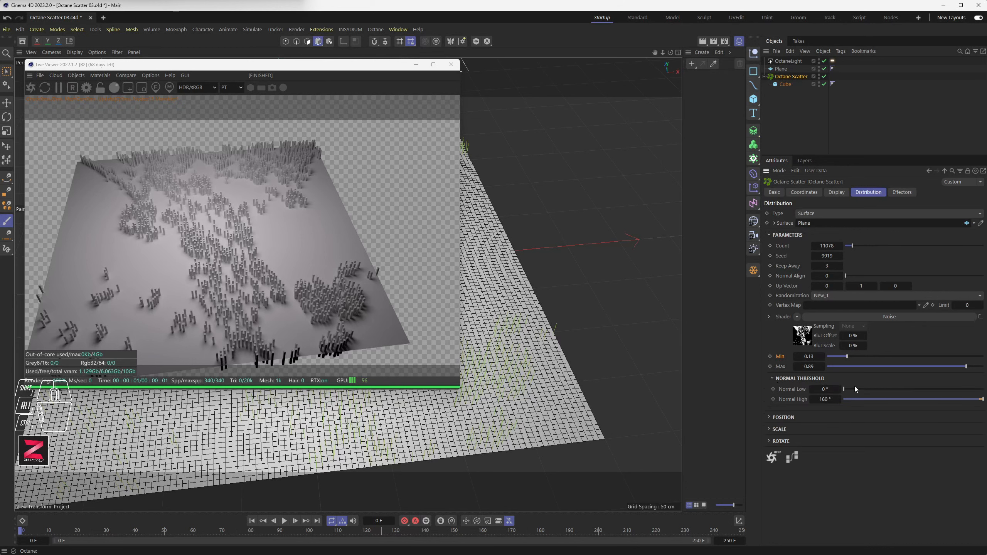
pyautogui.moveTo(855, 387); pyautogui.dragTo(900, 389)
pyautogui.moveTo(807, 389); pyautogui.dragTo(807, 389)
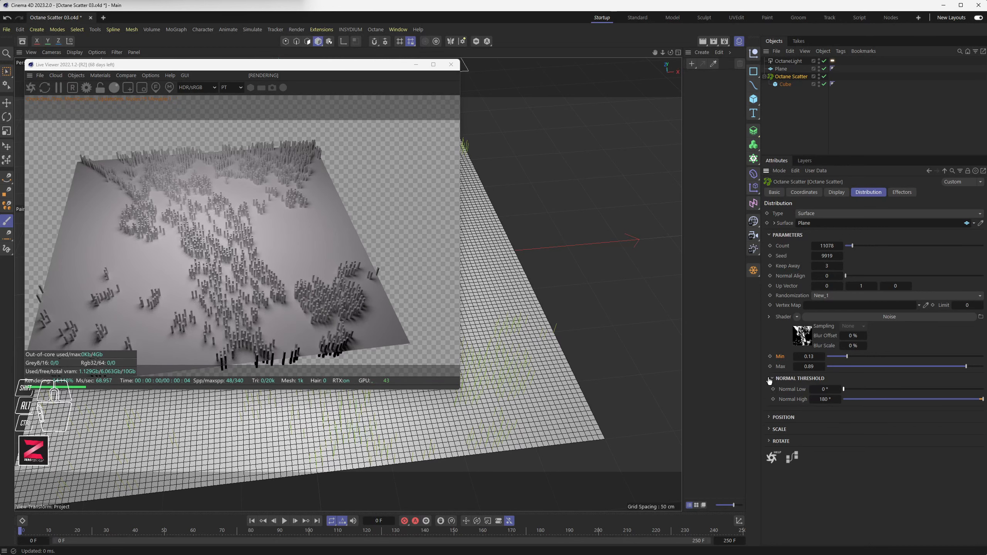
pyautogui.click(810, 378)
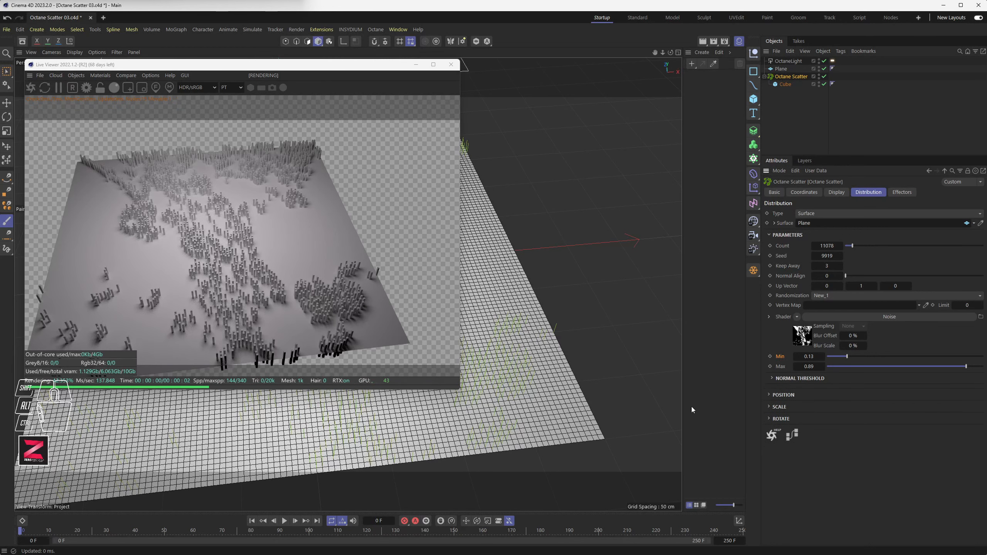
# - Try offsetting the scattered instances' position on the first axis and undo the change
pyautogui.click(770, 395)
pyautogui.moveTo(810, 407)
pyautogui.mouseDown()
pyautogui.moveTo(849, 407)
pyautogui.moveTo(811, 406)
pyautogui.mouseUp()
pyautogui.hotkey('ctrl', 'z')
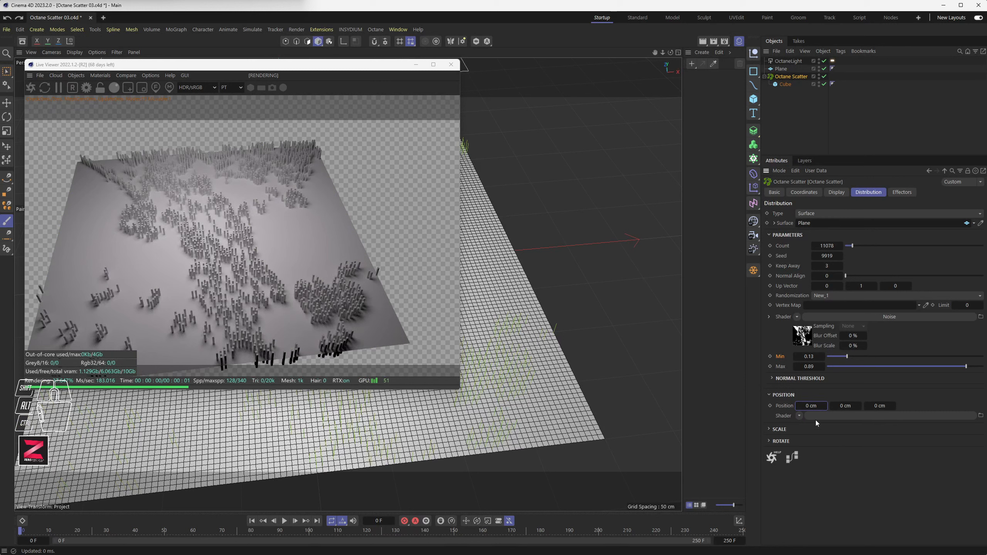
# - Enable Uniform in the Octane Scatter's distribution scale settings
pyautogui.click(768, 430)
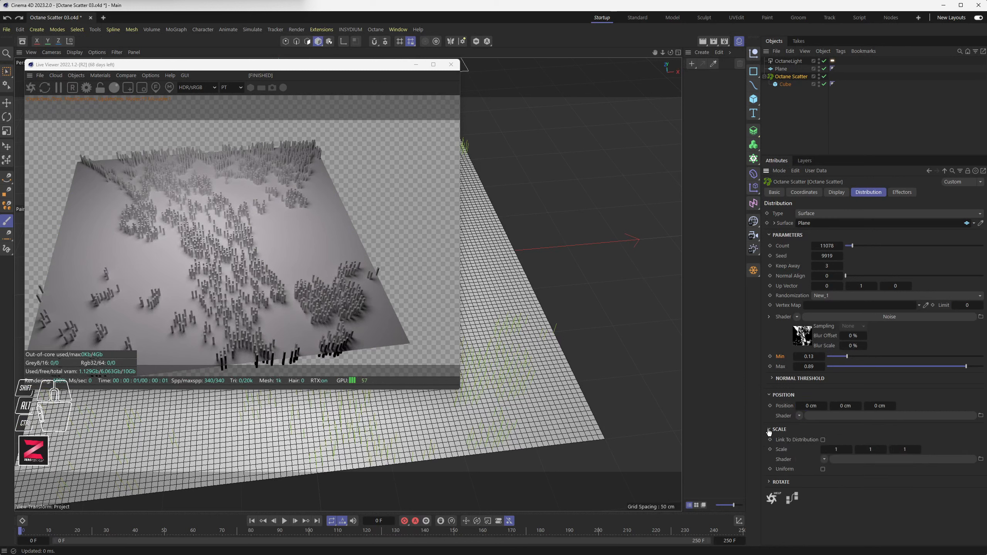
pyautogui.click(770, 430)
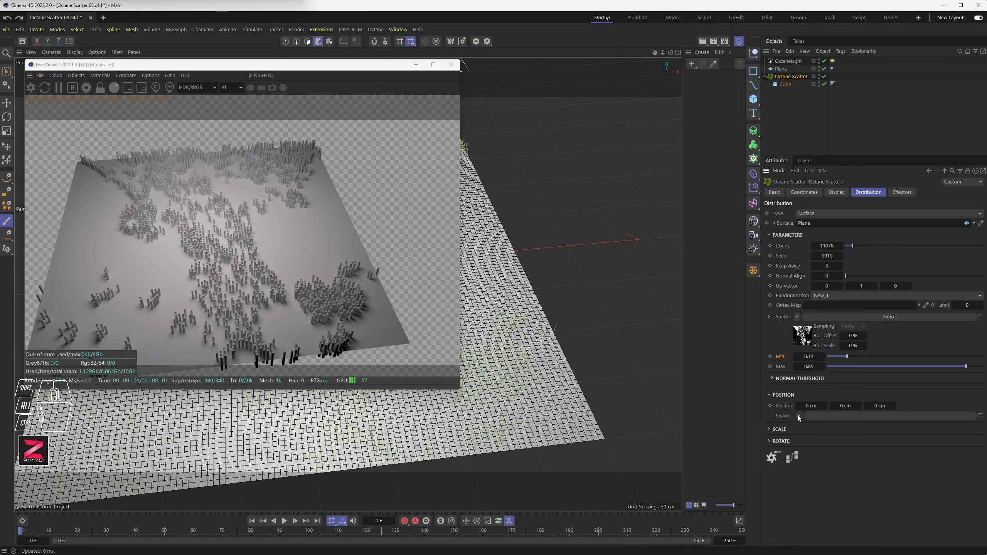
pyautogui.click(770, 395)
pyautogui.click(770, 406)
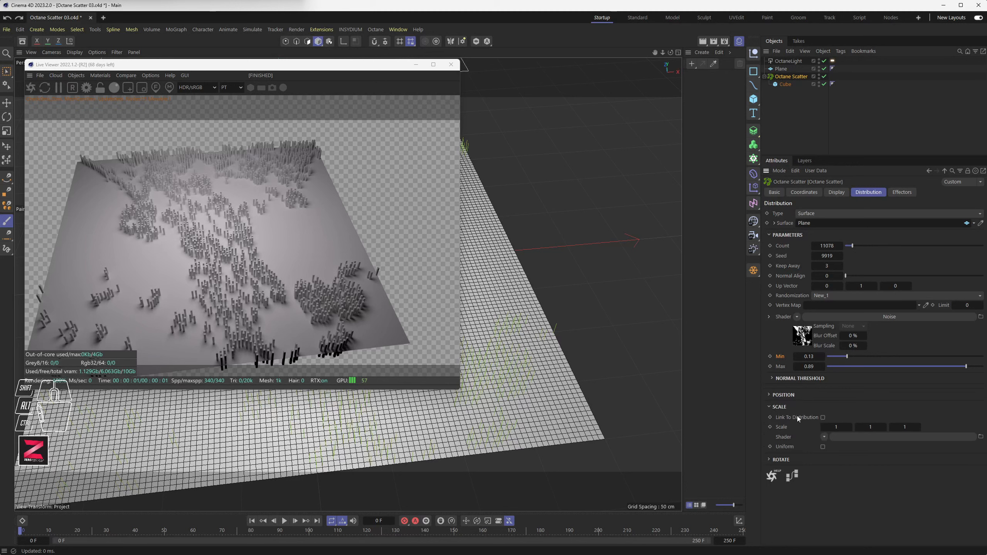
pyautogui.click(823, 447)
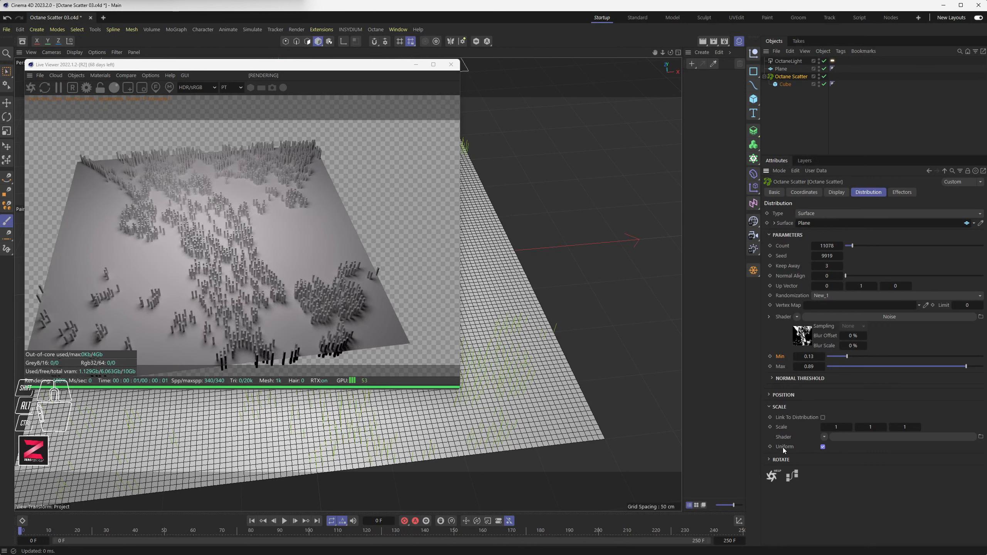
pyautogui.click(824, 437)
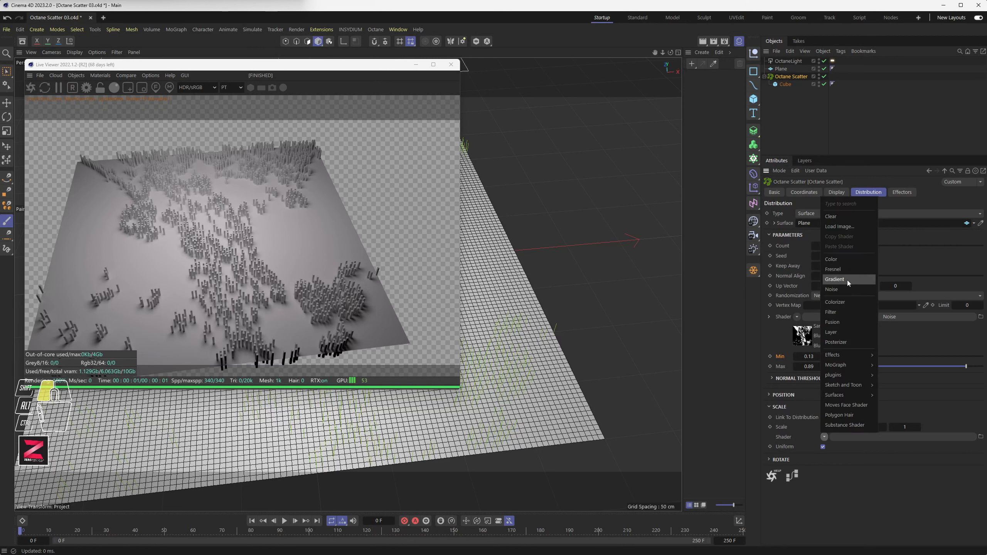
pyautogui.moveTo(827, 376)
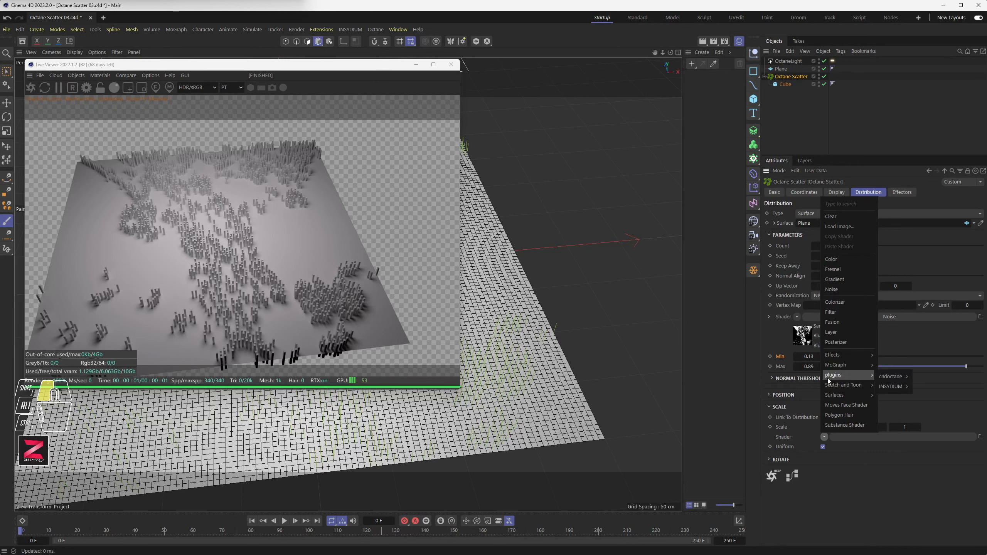
pyautogui.moveTo(902, 385)
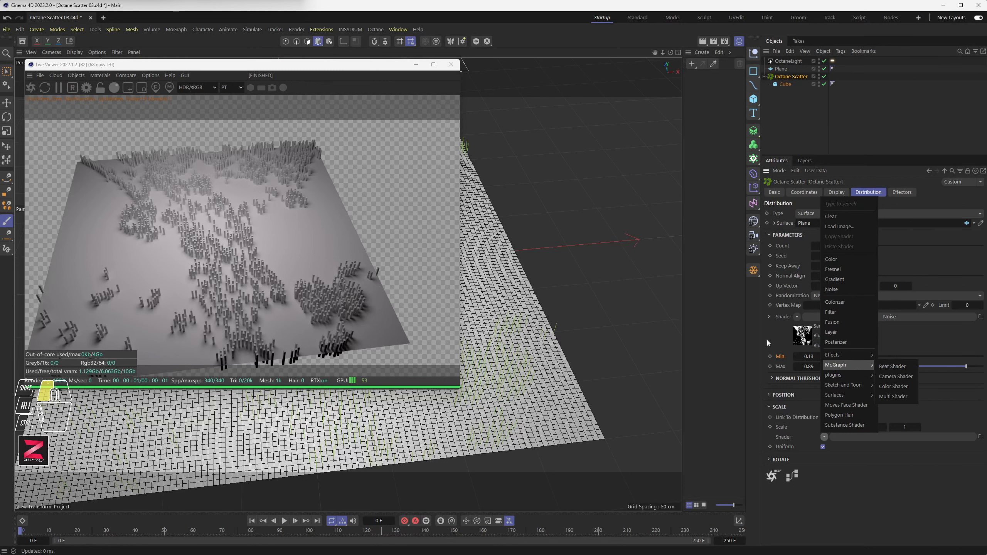
pyautogui.click(724, 350)
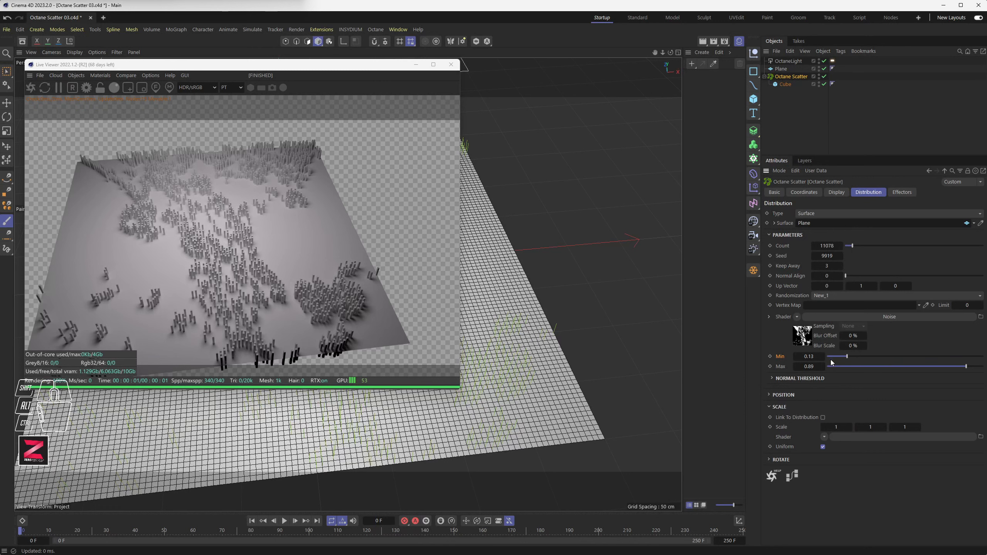
# - Assign a Noise shader to the scatter's scale, with noise type Ober and a global scale of 325%
pyautogui.click(824, 437)
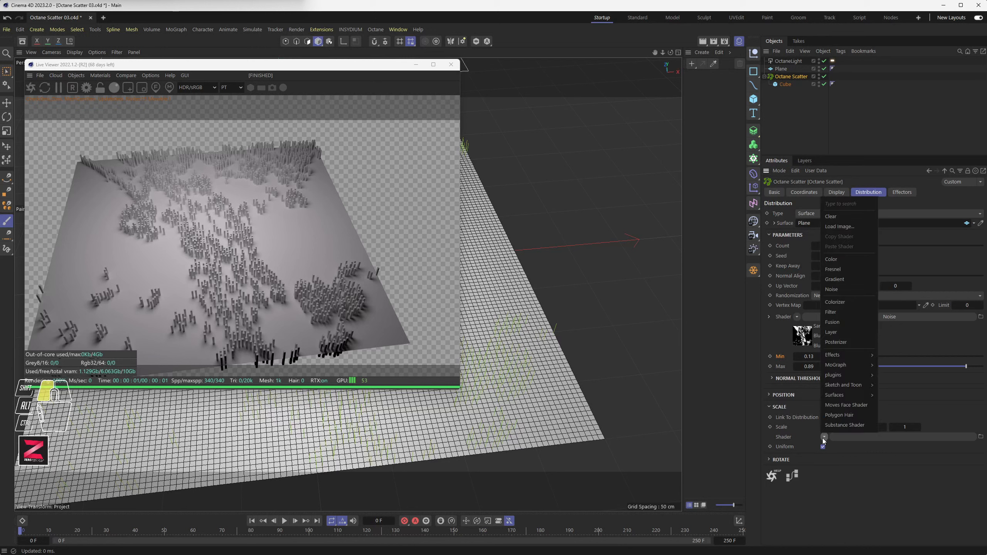
pyautogui.click(842, 289)
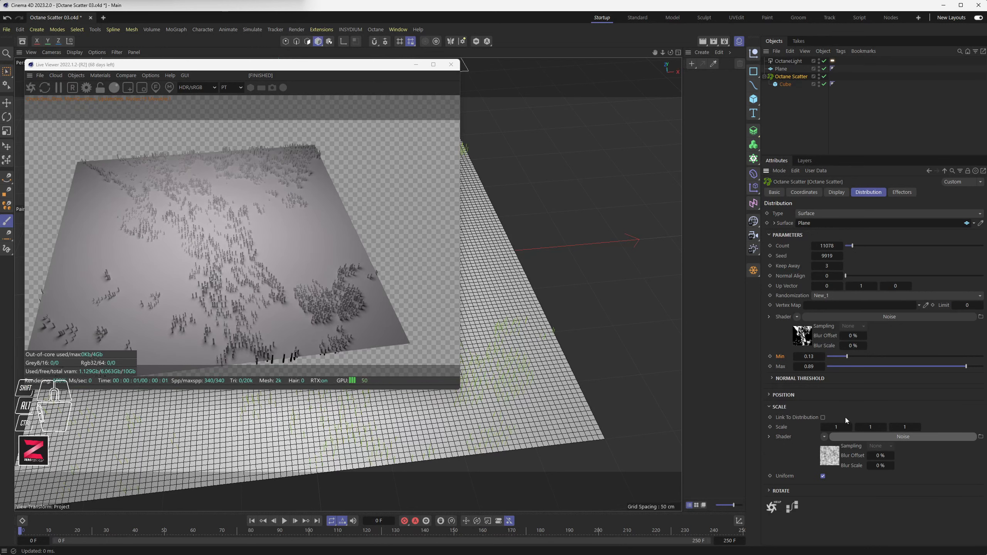
pyautogui.click(861, 436)
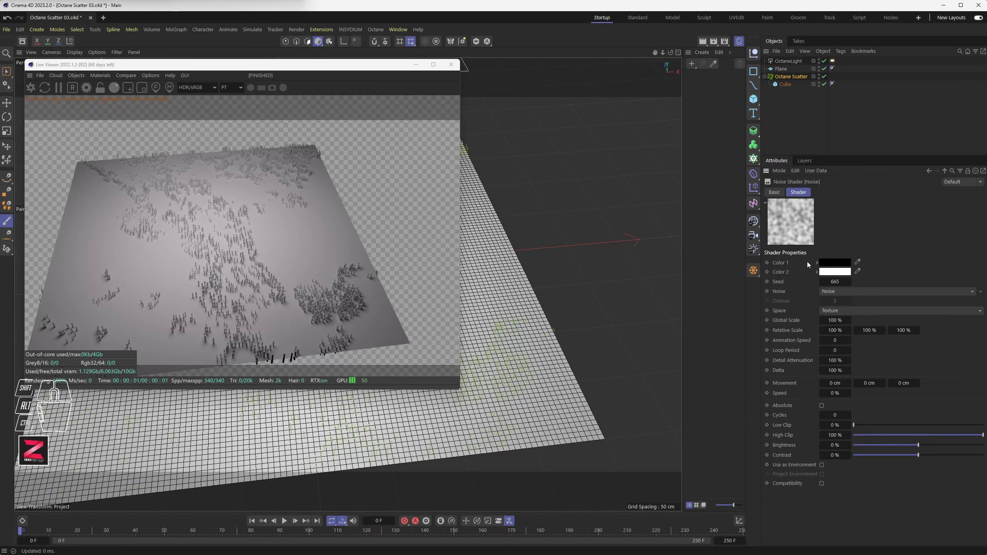
pyautogui.moveTo(842, 290); pyautogui.dragTo(877, 136)
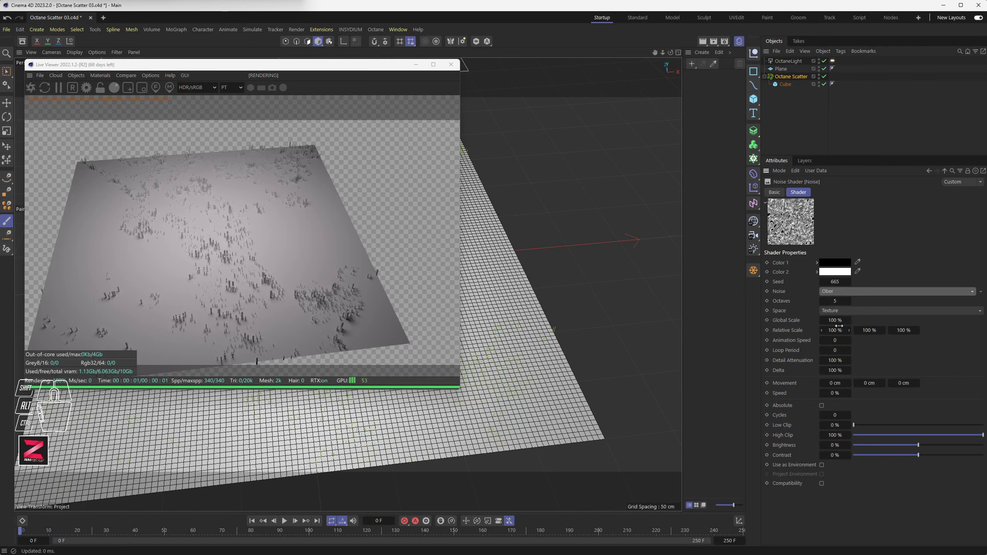
pyautogui.moveTo(833, 321); pyautogui.dragTo(920, 321)
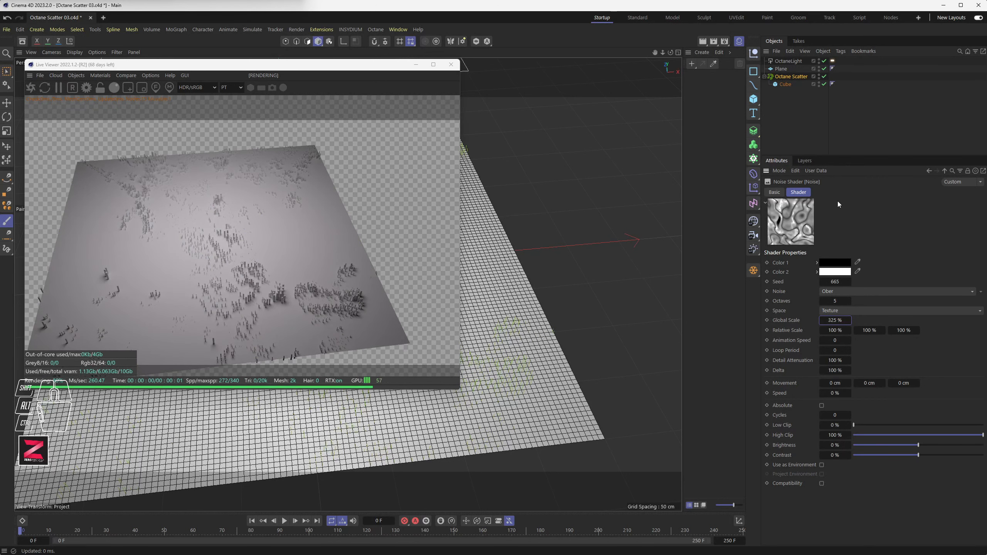
# - Raise the Octane Scatter's first scale value to 3.39 and disable Uniform in its scale settings
pyautogui.click(792, 77)
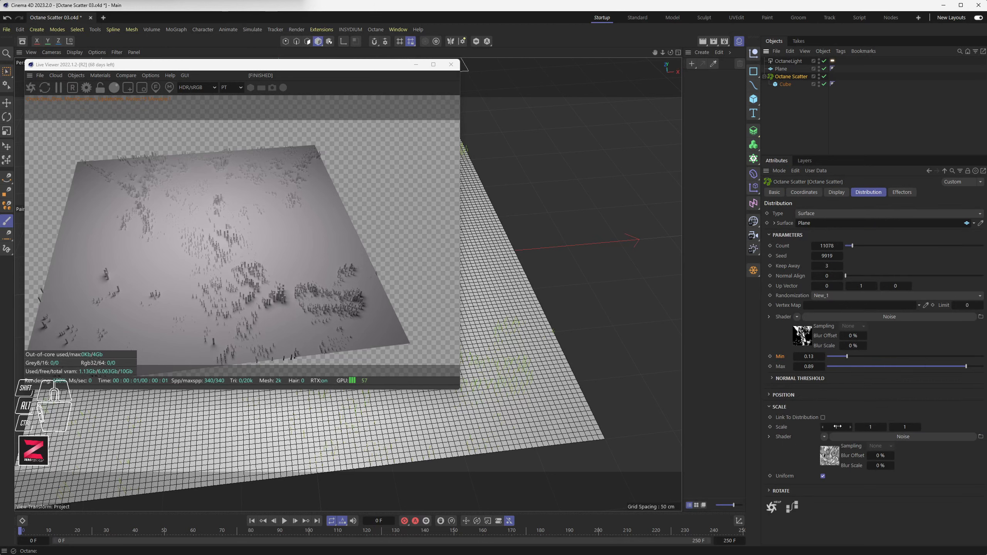
pyautogui.moveTo(850, 427); pyautogui.dragTo(877, 427)
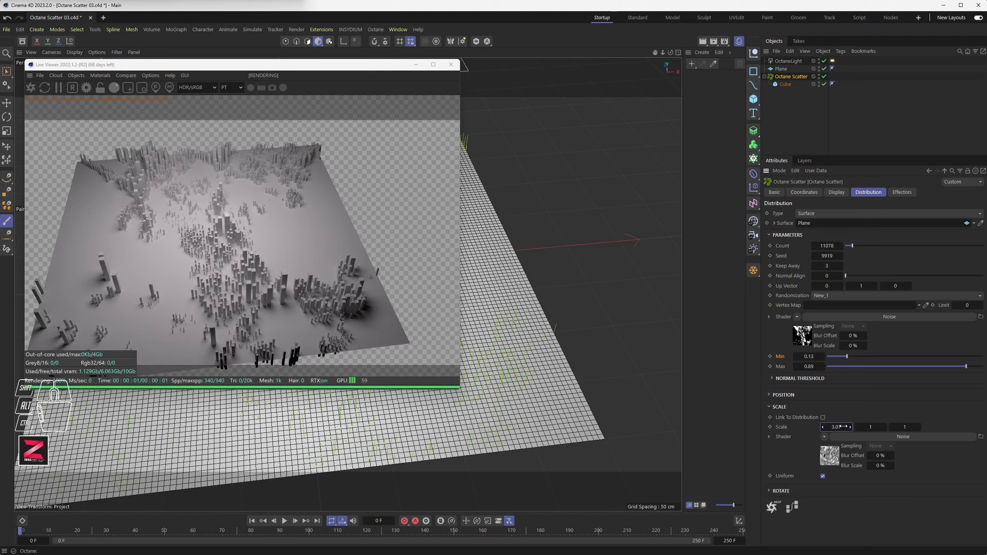
pyautogui.moveTo(843, 428); pyautogui.dragTo(850, 426)
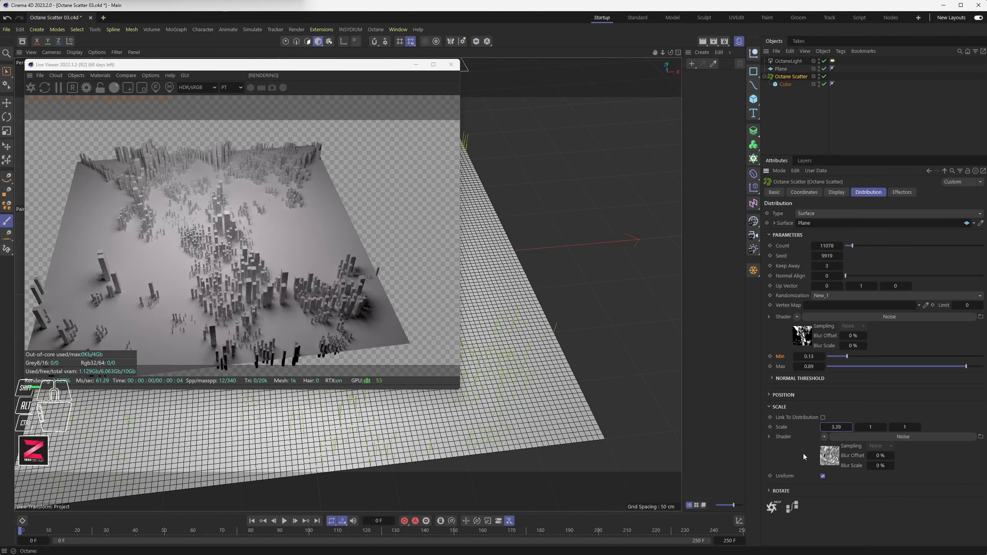
pyautogui.click(822, 475)
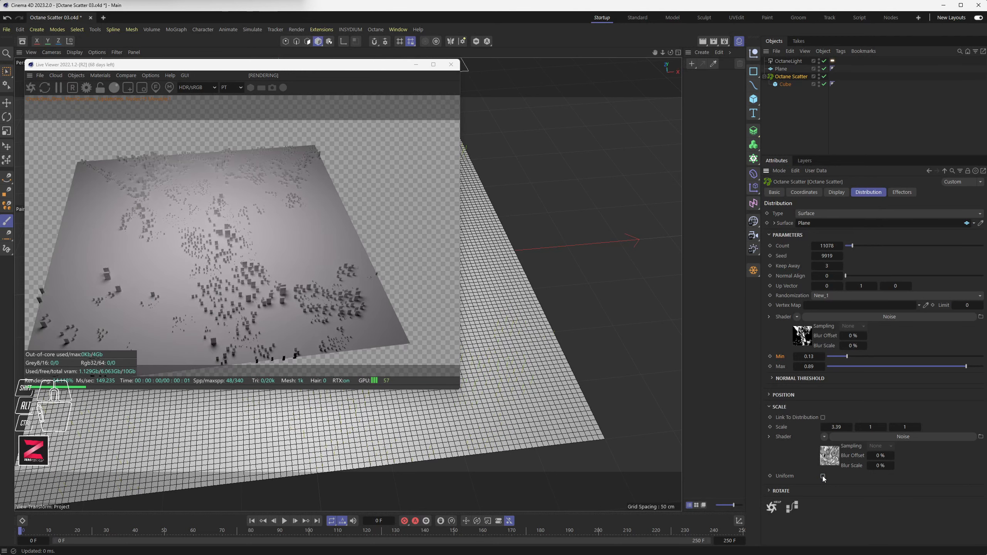
# - Set the scatter's scale to 1 on the first axis and 5 on the second
pyautogui.write('1')
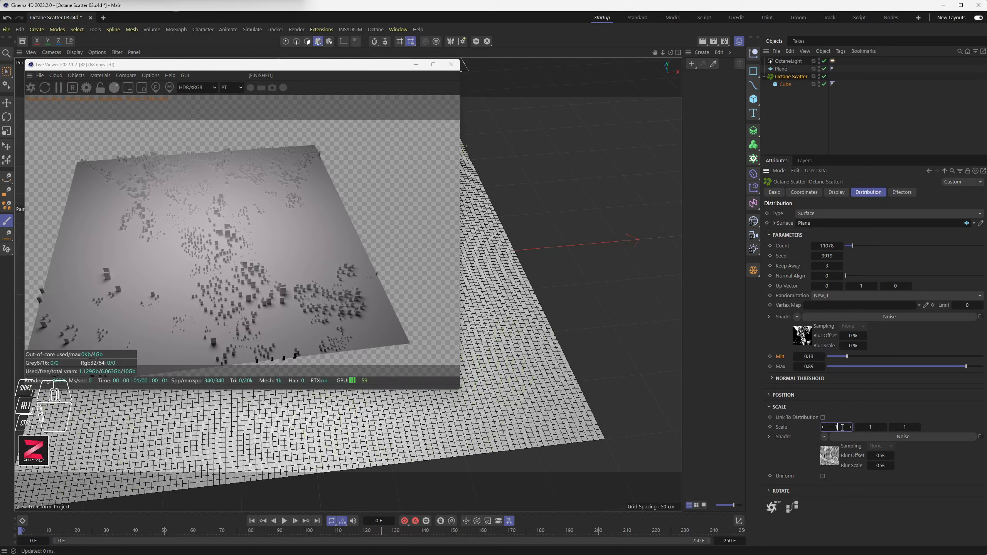
pyautogui.press('Return')
pyautogui.moveTo(869, 429); pyautogui.dragTo(877, 426)
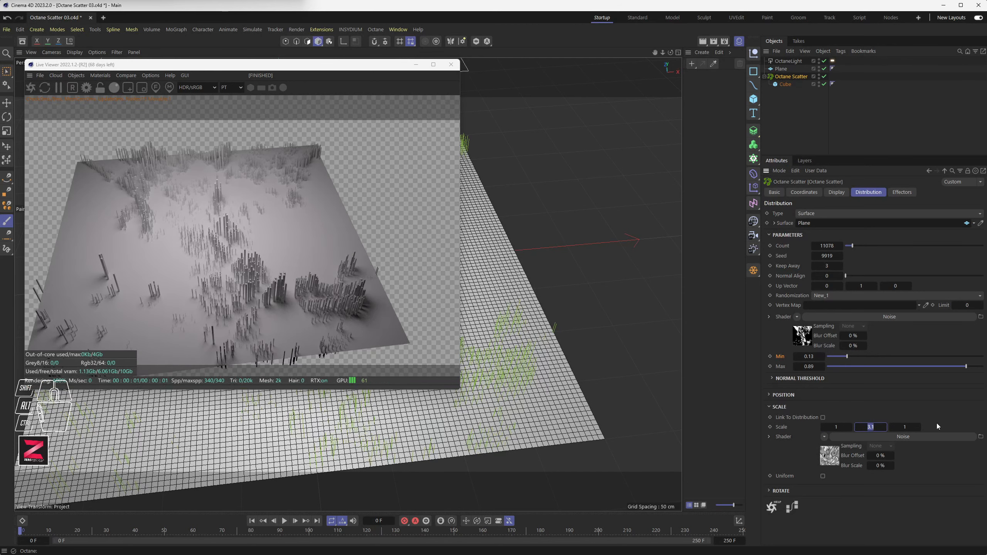
pyautogui.write('5')
pyautogui.press('Return')
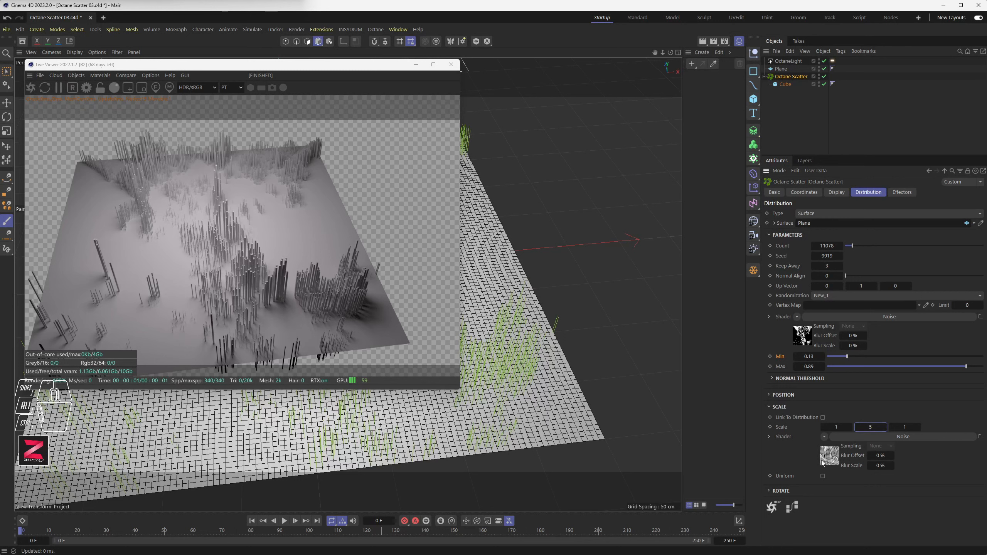
# - Create an Octane Diffuse material and duplicate it in the material list
pyautogui.keyDown('alt'); pyautogui.moveTo(601, 364); pyautogui.dragTo(515, 350); pyautogui.keyUp('alt')
pyautogui.scroll(8, 501, 347)
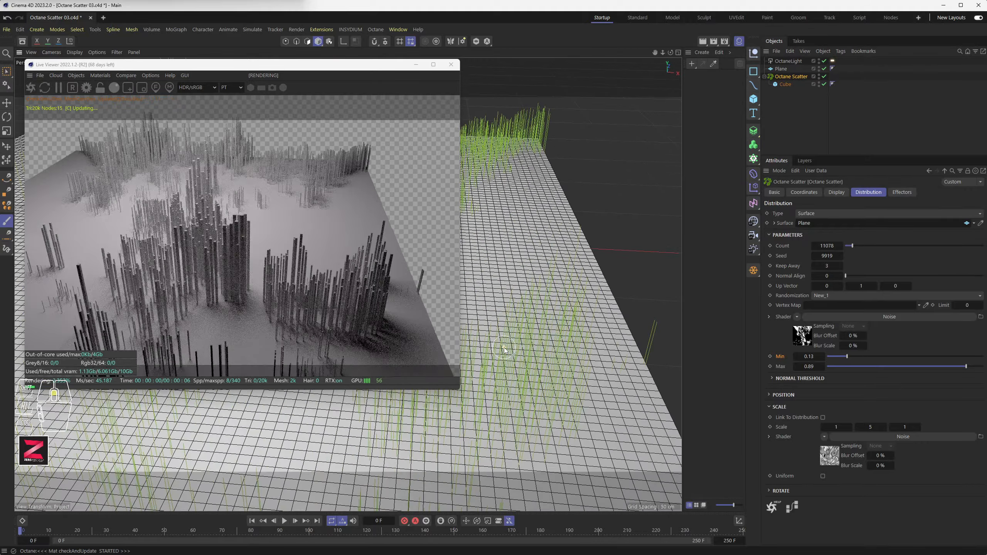
pyautogui.keyDown('alt'); pyautogui.moveTo(504, 348); pyautogui.dragTo(525, 232); pyautogui.keyUp('alt')
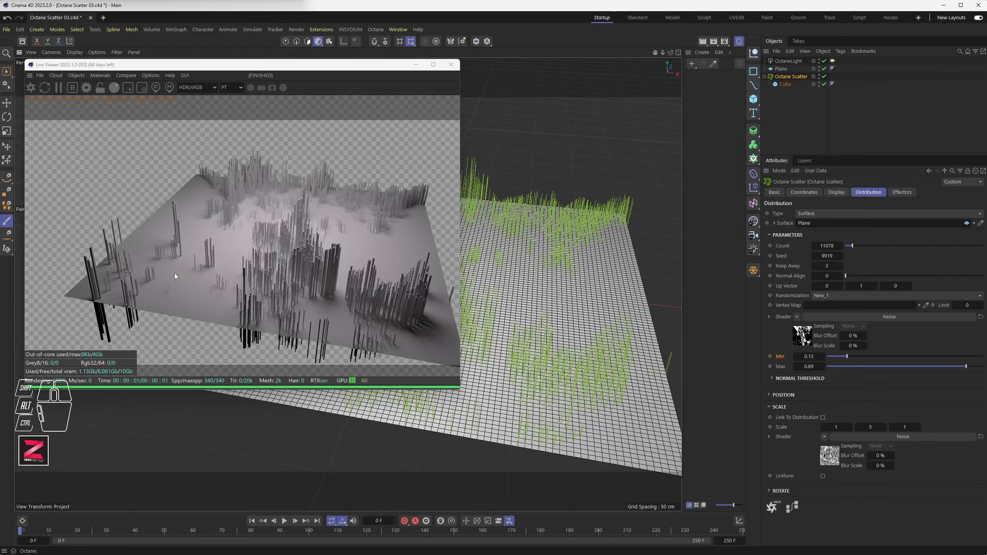
pyautogui.keyDown('alt'); pyautogui.moveTo(613, 346); pyautogui.dragTo(634, 326); pyautogui.keyUp('alt')
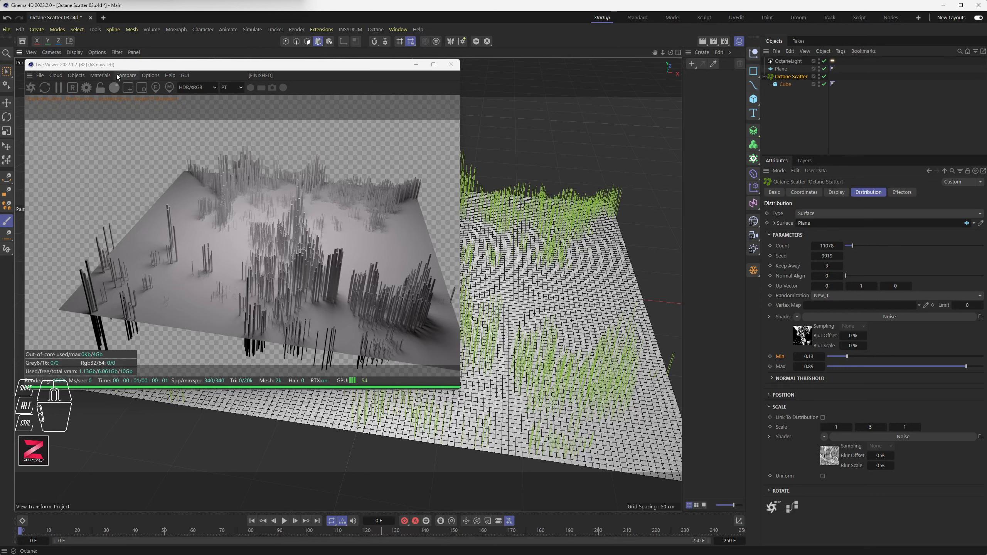
pyautogui.click(95, 76)
pyautogui.moveTo(120, 119)
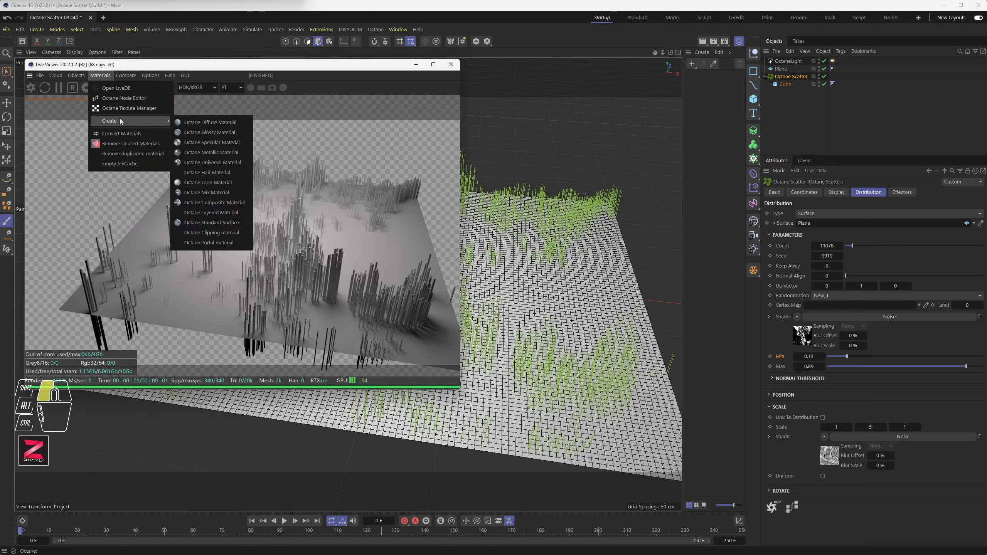
pyautogui.click(200, 122)
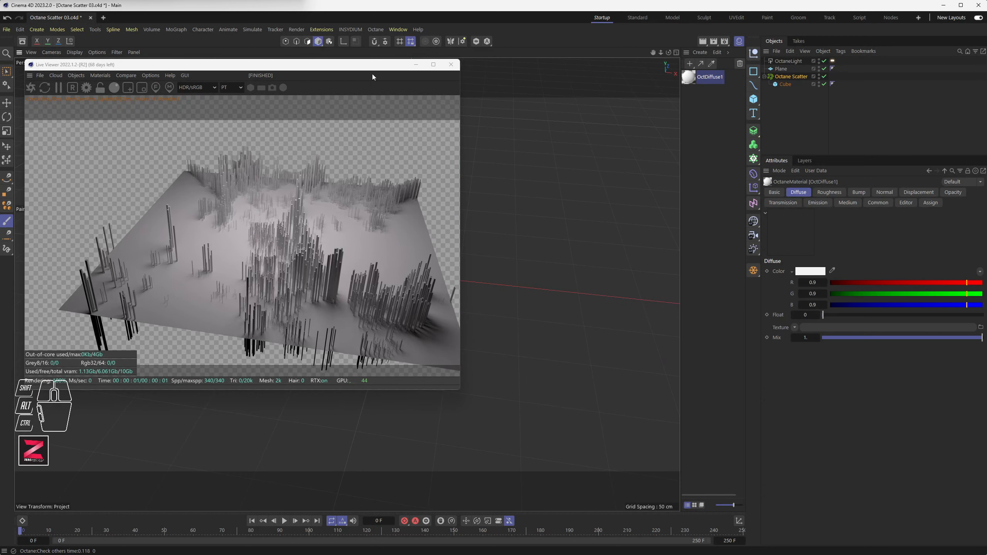
pyautogui.click(6, 54)
pyautogui.click(7, 71)
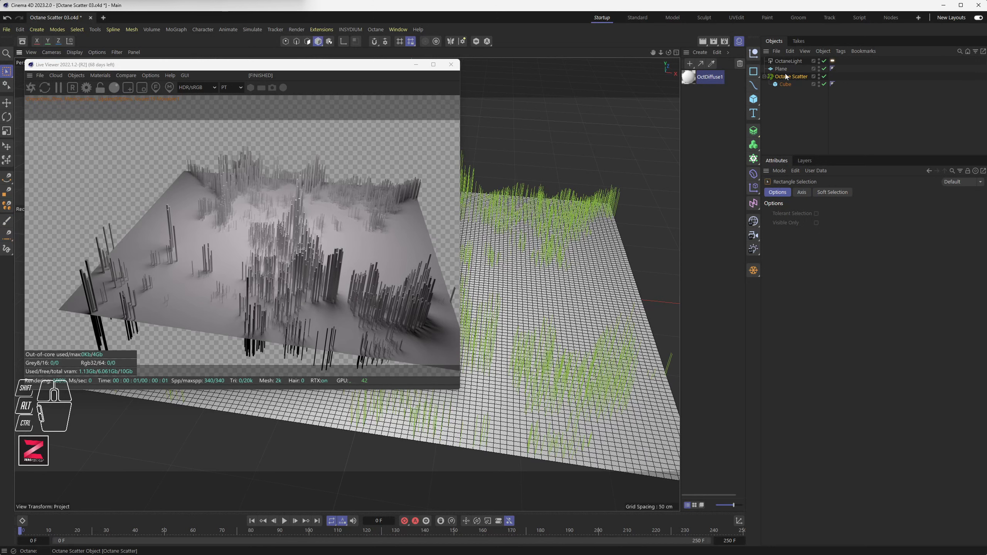
pyautogui.keyDown('ctrl'); pyautogui.moveTo(693, 80); pyautogui.dragTo(693, 93); pyautogui.keyUp('ctrl')
# - Make the OctDiffuse1 material red, with R about 0.98 and G and B at 0, and assign it to the Cube
pyautogui.doubleClick(690, 78)
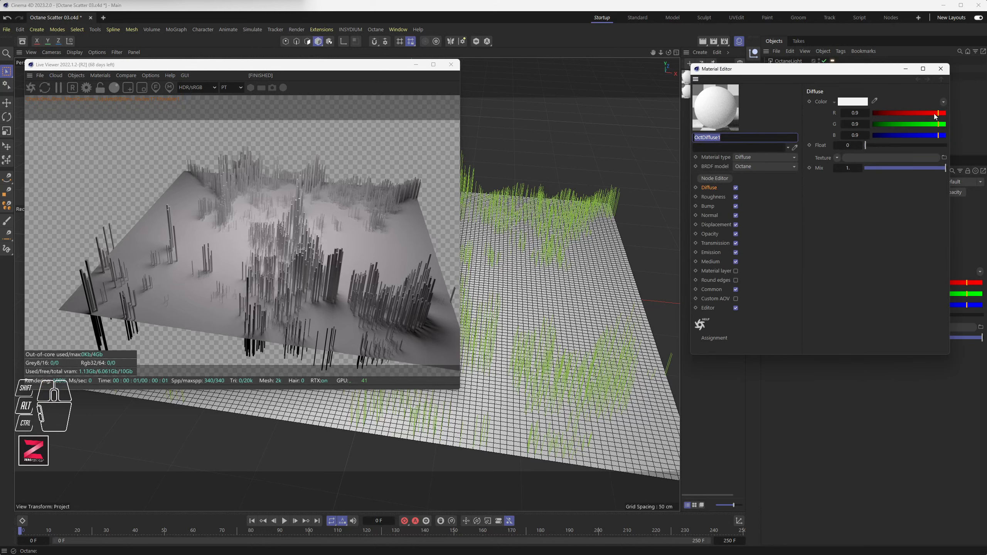
pyautogui.moveTo(936, 113); pyautogui.dragTo(868, 136)
pyautogui.click(940, 68)
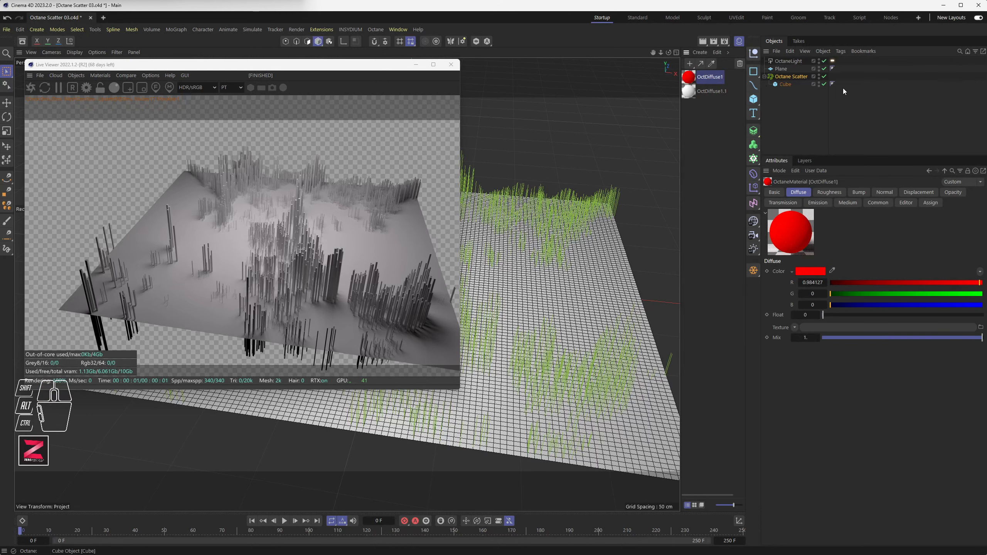
pyautogui.moveTo(689, 77); pyautogui.dragTo(786, 85)
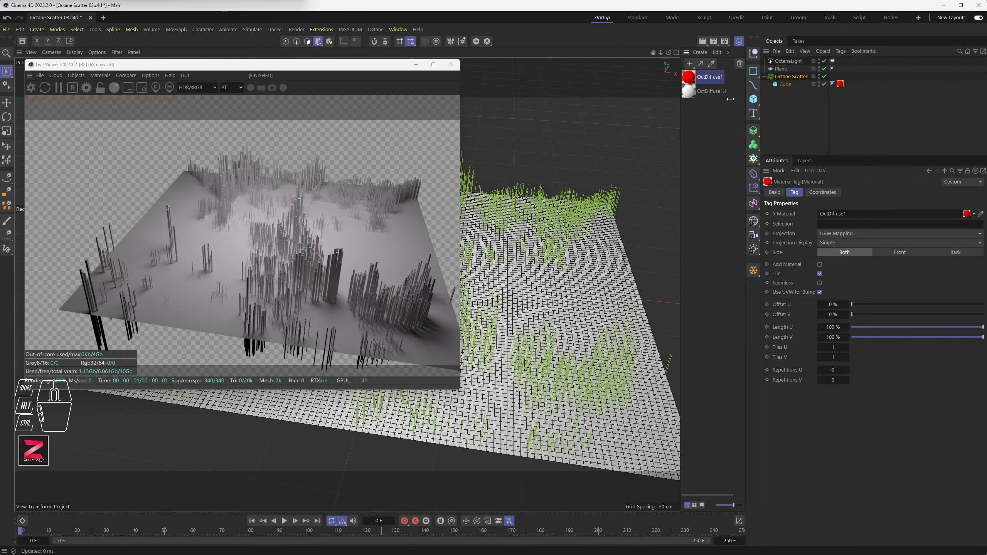
# - Make the duplicated OctDiffuse1.1 material green with R 0, G about 0.75 and B about 0.22
pyautogui.doubleClick(688, 91)
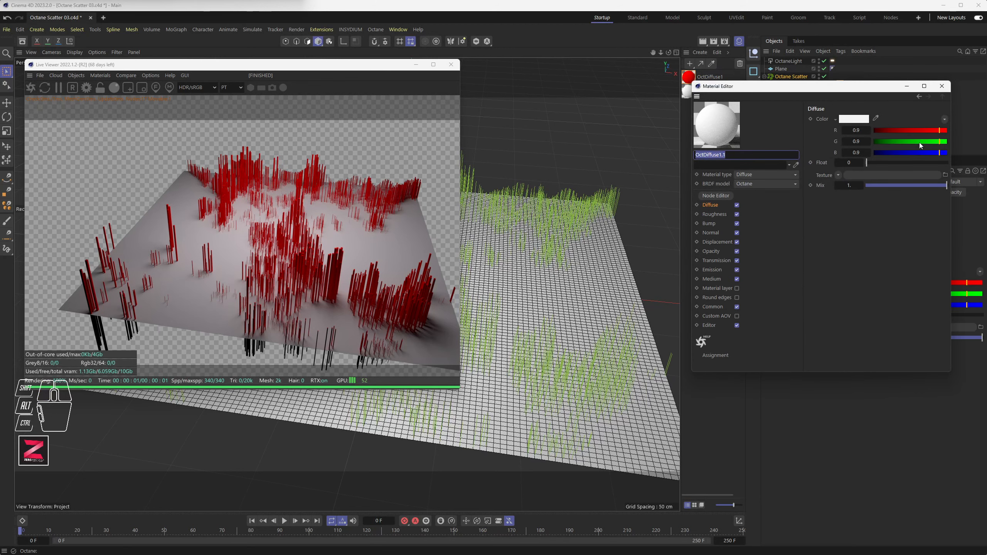
pyautogui.click(923, 142)
pyautogui.moveTo(918, 132); pyautogui.dragTo(889, 155)
pyautogui.click(929, 143)
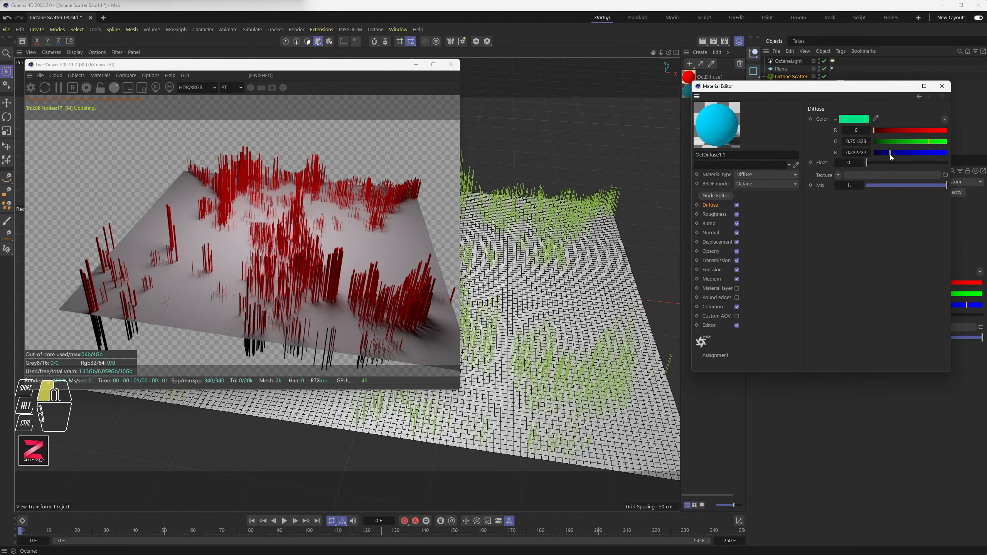
pyautogui.click(941, 86)
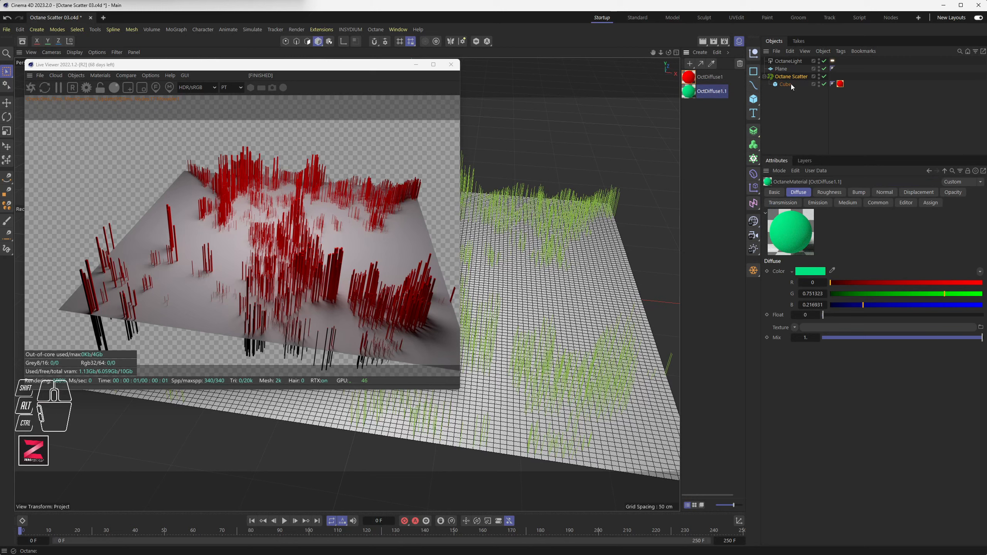
# - Duplicate the Cube inside the Octane Scatter, rename the copy Cube.2, and replace its red material with the green one
pyautogui.keyDown('ctrl'); pyautogui.moveTo(791, 84); pyautogui.dragTo(791, 88); pyautogui.keyUp('ctrl')
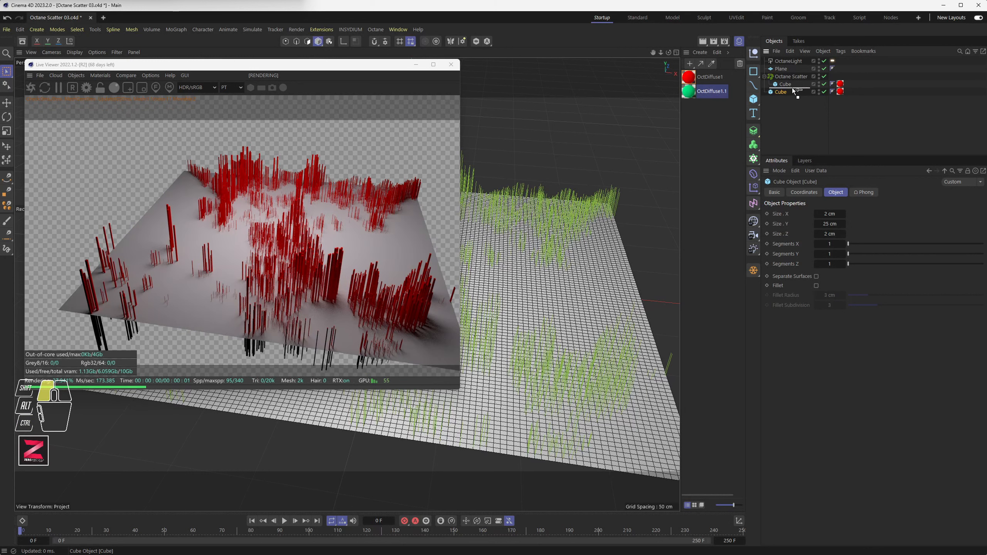
pyautogui.doubleClick(789, 92)
pyautogui.write('.2')
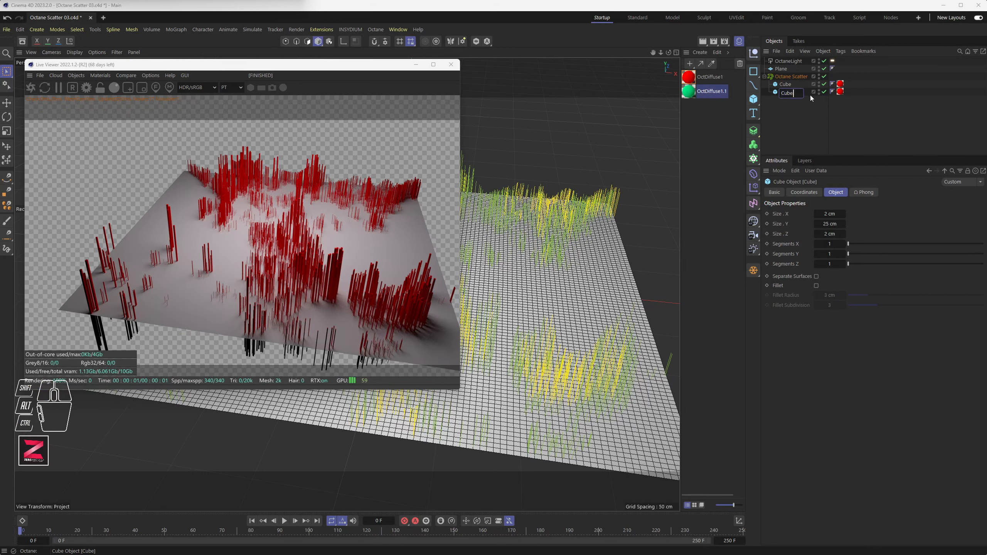
pyautogui.press('Return')
pyautogui.moveTo(749, 94); pyautogui.dragTo(839, 91)
# - Duplicate Cube.2 three times inside the Octane Scatter so four green cubes share the distribution with the red one
pyautogui.keyDown('alt'); pyautogui.moveTo(500, 325); pyautogui.dragTo(524, 301); pyautogui.keyUp('alt')
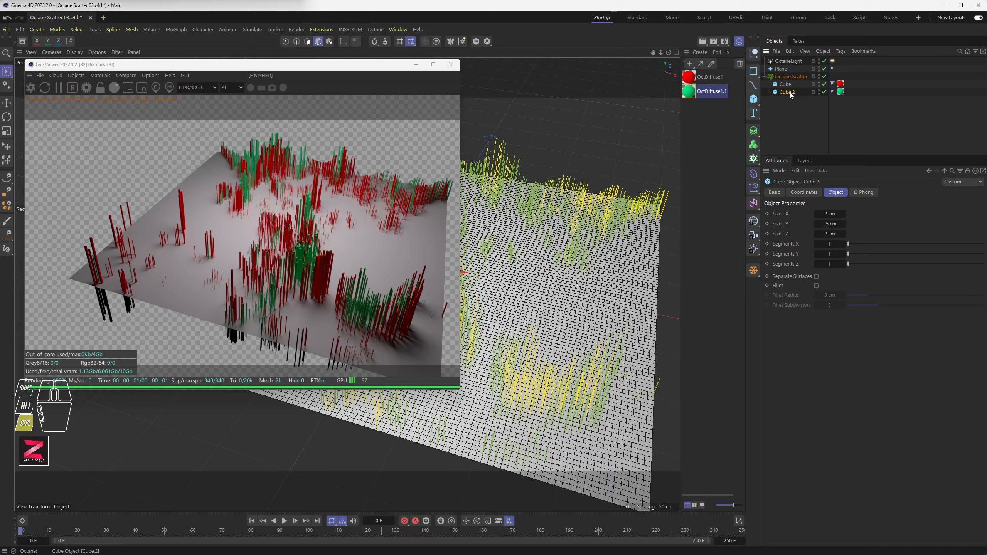
pyautogui.keyDown('ctrl'); pyautogui.moveTo(789, 93); pyautogui.dragTo(788, 112); pyautogui.keyUp('ctrl')
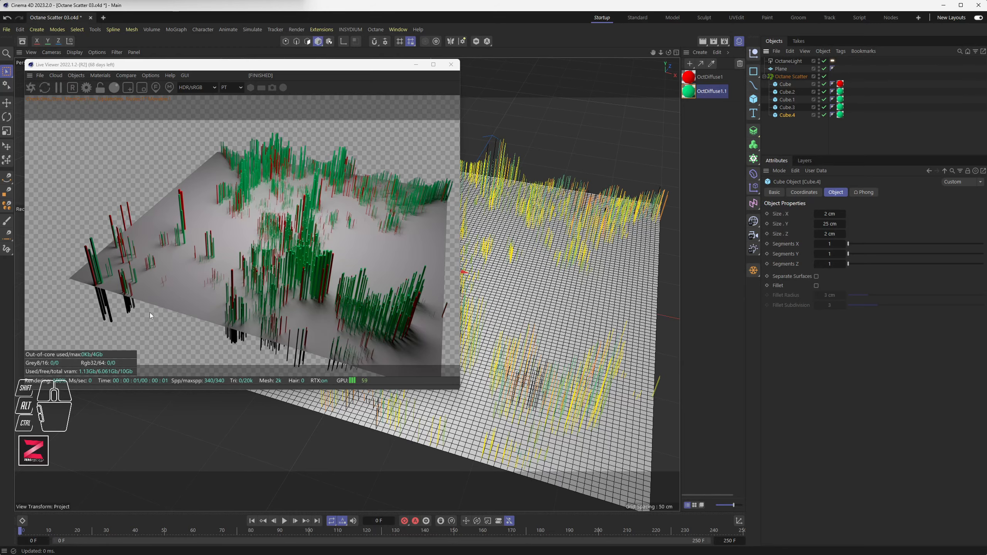
pyautogui.keyDown('alt'); pyautogui.moveTo(522, 269); pyautogui.dragTo(511, 274); pyautogui.keyUp('alt')
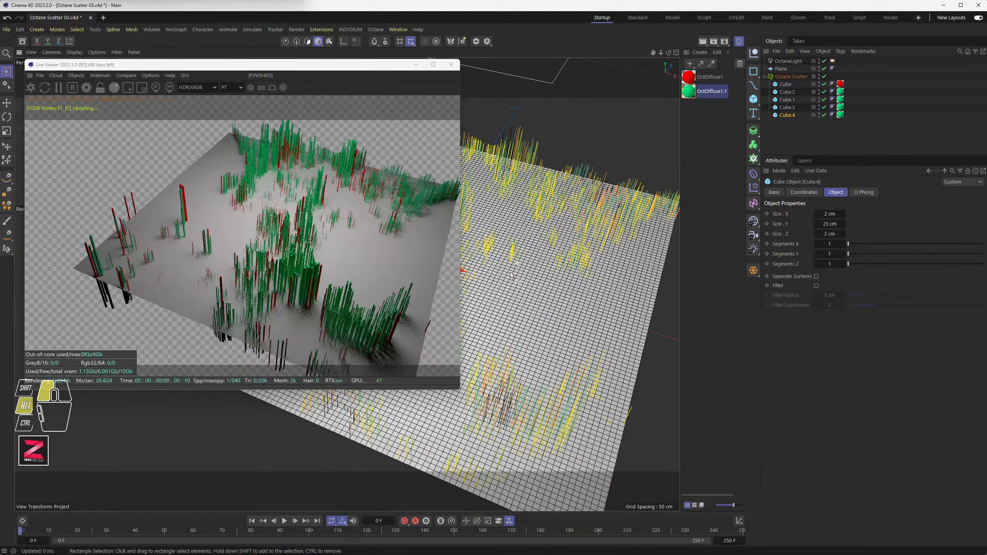
pyautogui.keyDown('alt'); pyautogui.moveTo(512, 276); pyautogui.dragTo(489, 288, button='middle'); pyautogui.keyUp('alt')
pyautogui.keyDown('alt'); pyautogui.scroll(5, 511, 283); pyautogui.keyUp('alt')
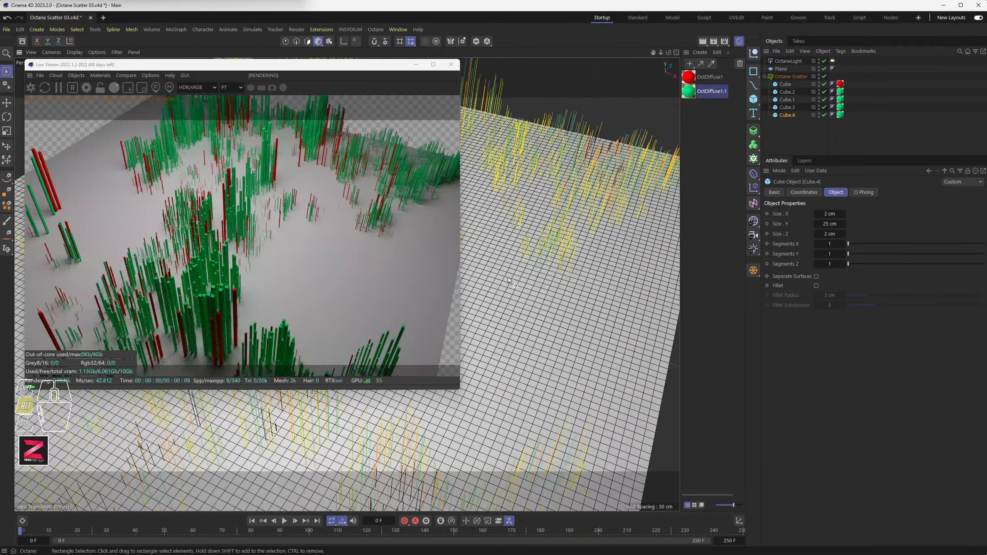
pyautogui.moveTo(508, 278)
pyautogui.keyDown('alt'); pyautogui.mouseDown()
pyautogui.moveTo(511, 237)
pyautogui.moveTo(510, 275)
pyautogui.mouseUp(); pyautogui.keyUp('alt')
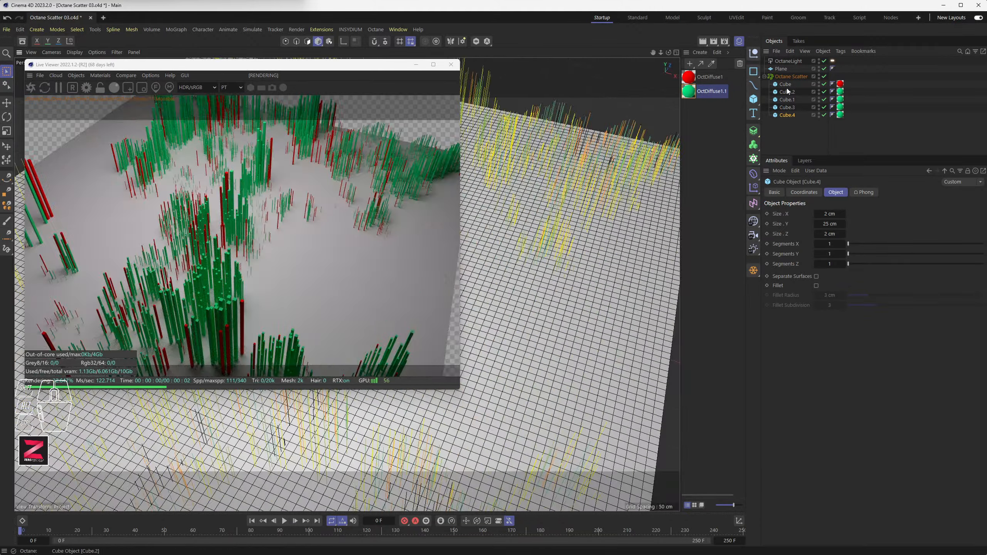
# - Raise the Octane Scatter's instance count to 50000 and then to 500000
pyautogui.click(792, 76)
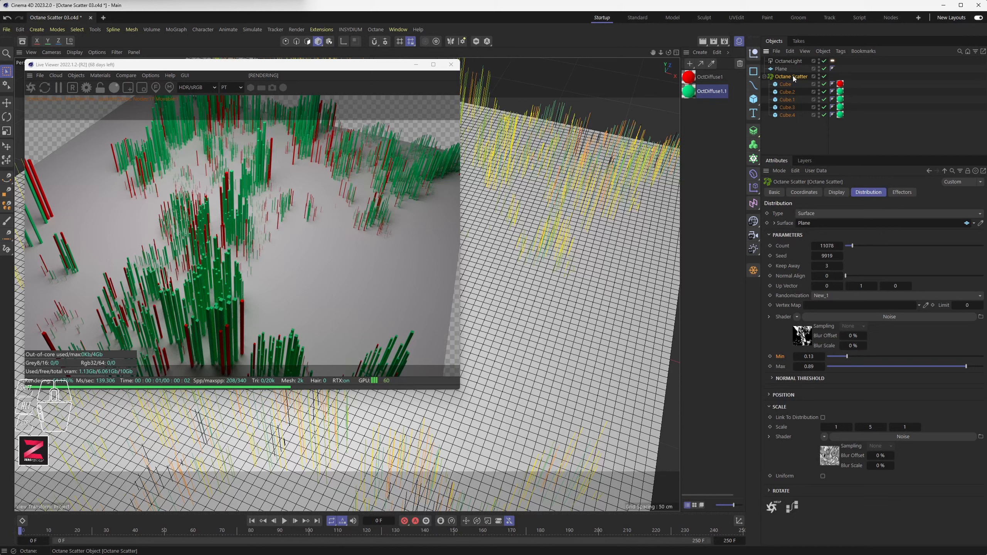
pyautogui.click(826, 246)
pyautogui.write('50000')
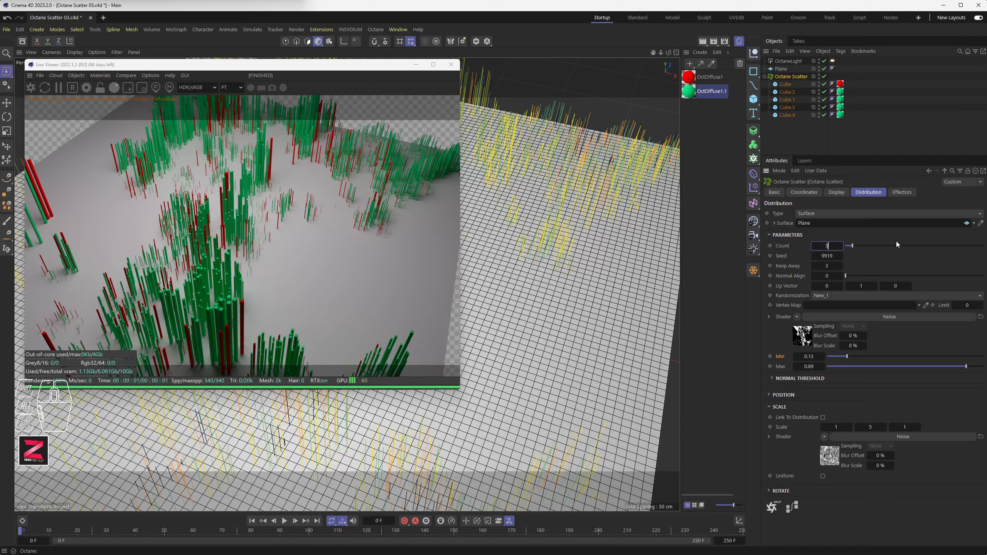
pyautogui.press('Return')
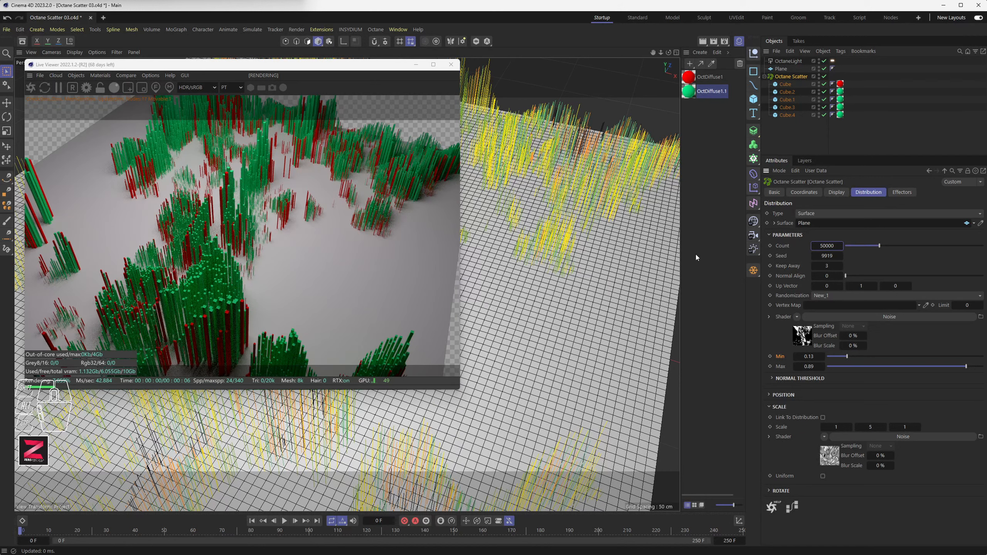
pyautogui.keyDown('alt'); pyautogui.moveTo(534, 294); pyautogui.dragTo(606, 272); pyautogui.keyUp('alt')
pyautogui.click(826, 246)
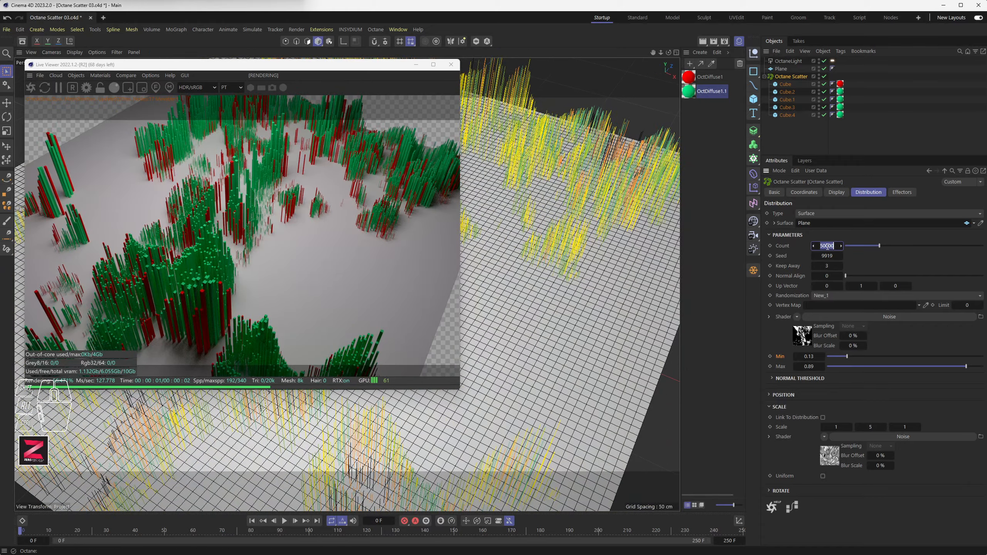
pyautogui.write('0')
pyautogui.press('Return')
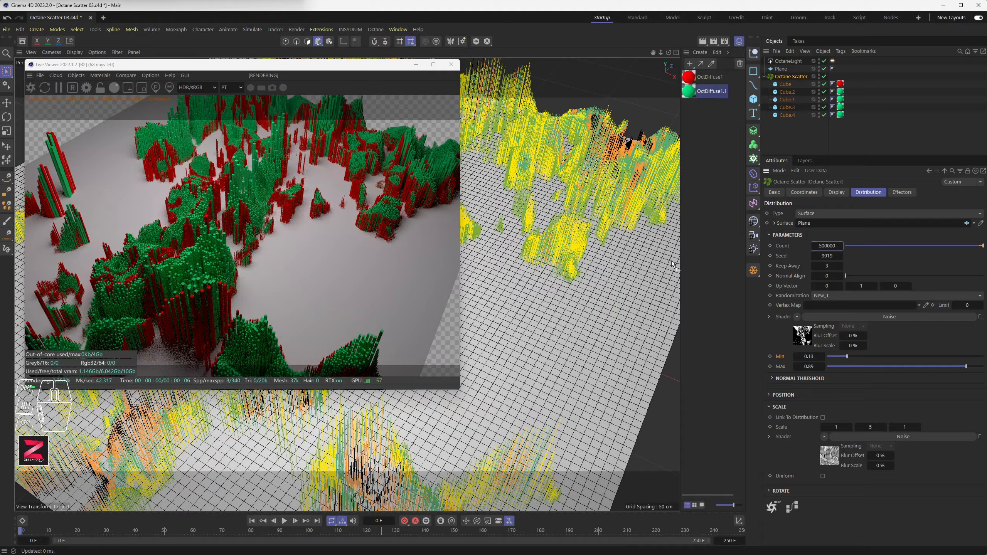
# - Set the scatter's Keep Away distance to 2
pyautogui.moveTo(578, 307)
pyautogui.keyDown('alt'); pyautogui.mouseDown()
pyautogui.moveTo(609, 283)
pyautogui.moveTo(631, 301)
pyautogui.moveTo(603, 320)
pyautogui.moveTo(586, 315)
pyautogui.mouseUp(); pyautogui.keyUp('alt')
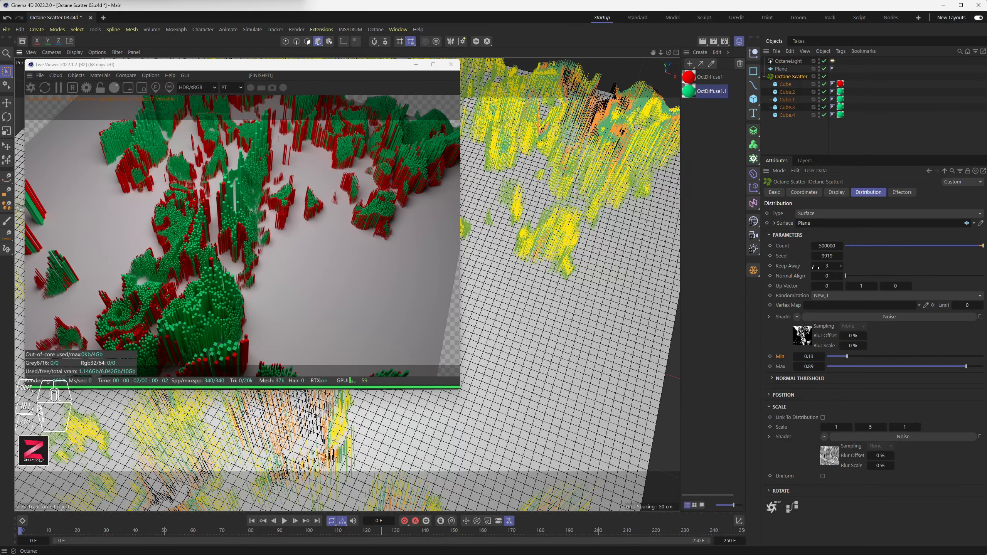
pyautogui.click(813, 266)
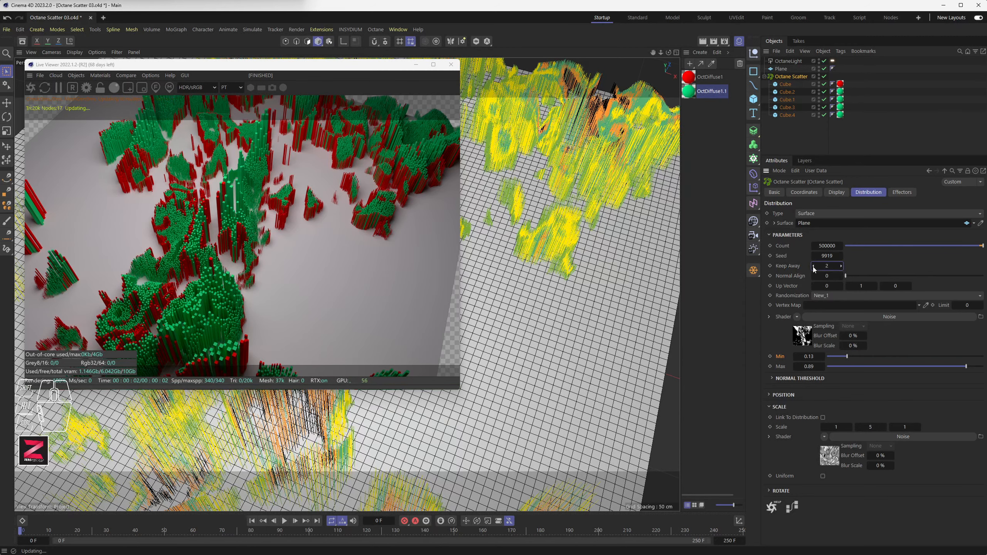
pyautogui.keyDown('alt'); pyautogui.moveTo(577, 315); pyautogui.dragTo(571, 259); pyautogui.keyUp('alt')
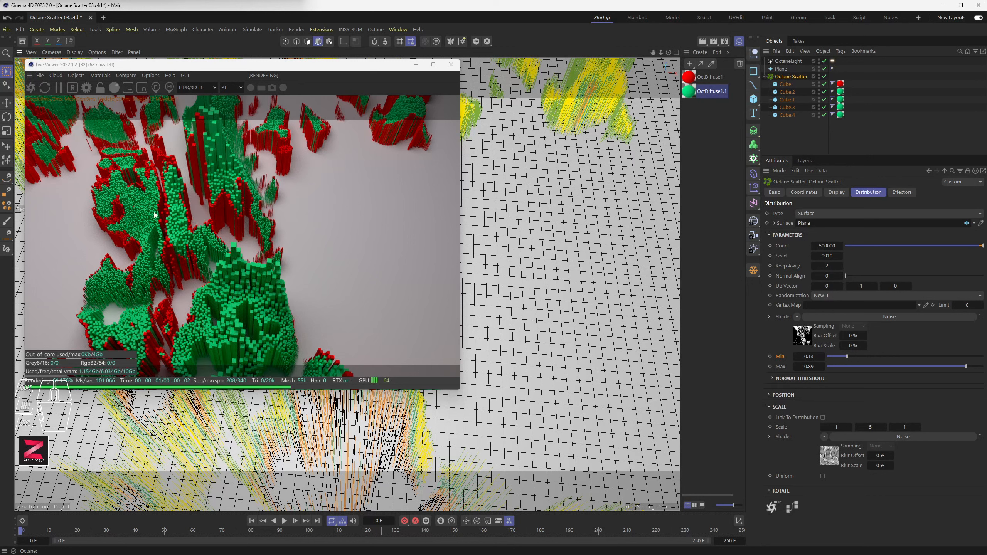
# - Reorder the cubes inside the Octane Scatter so that Cube.2 follows Cube.1
pyautogui.click(830, 317)
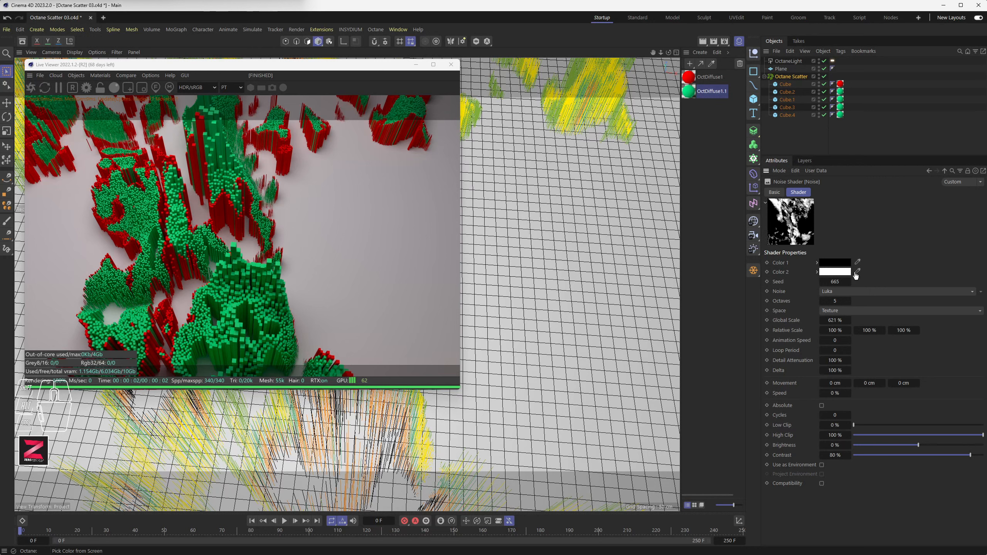
pyautogui.moveTo(789, 98); pyautogui.dragTo(796, 89)
pyautogui.click(789, 99)
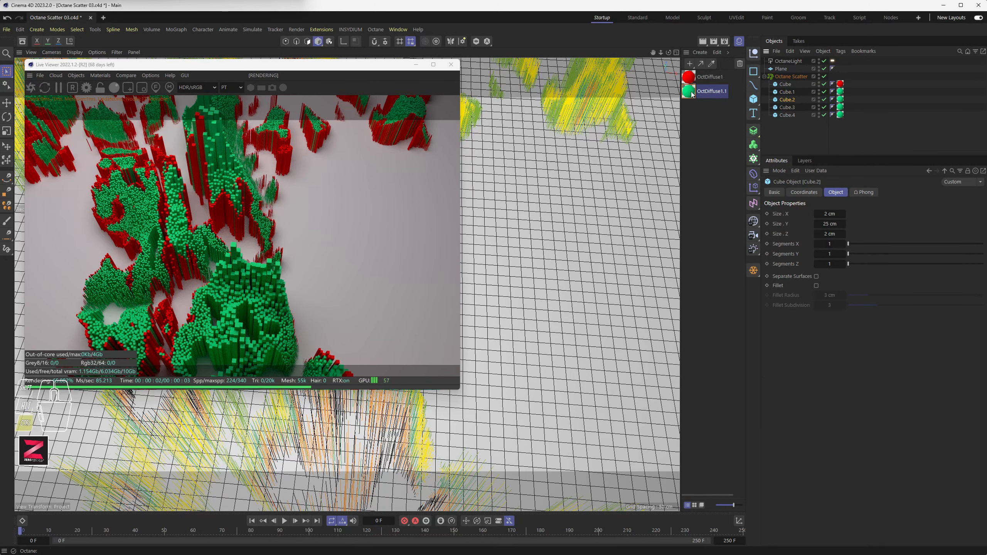
# - Duplicate the green material, recolour the copy blue with diffuse R 0, G 0.31746, B 1, and assign it to Cube.4
pyautogui.keyDown('ctrl'); pyautogui.moveTo(693, 92); pyautogui.dragTo(700, 113); pyautogui.keyUp('ctrl')
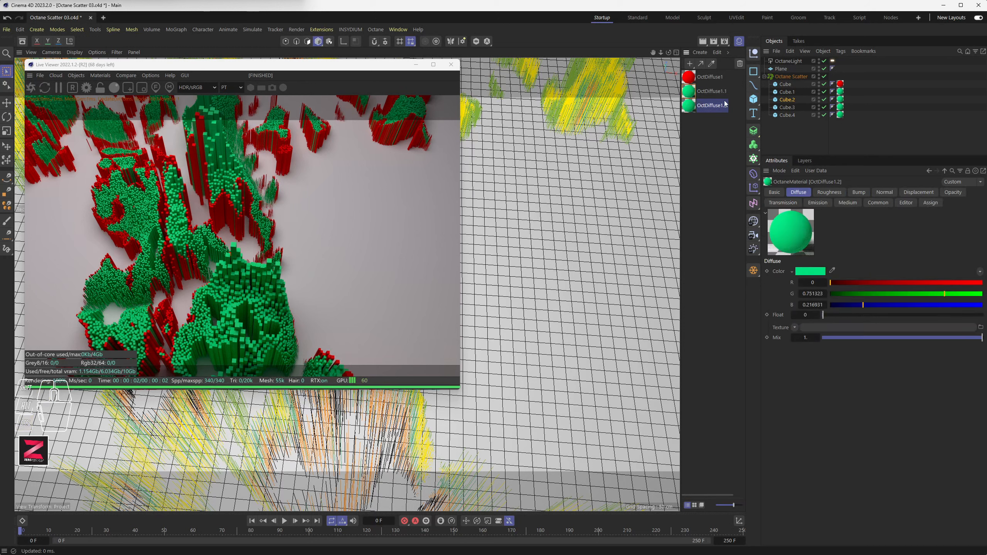
pyautogui.click(788, 116)
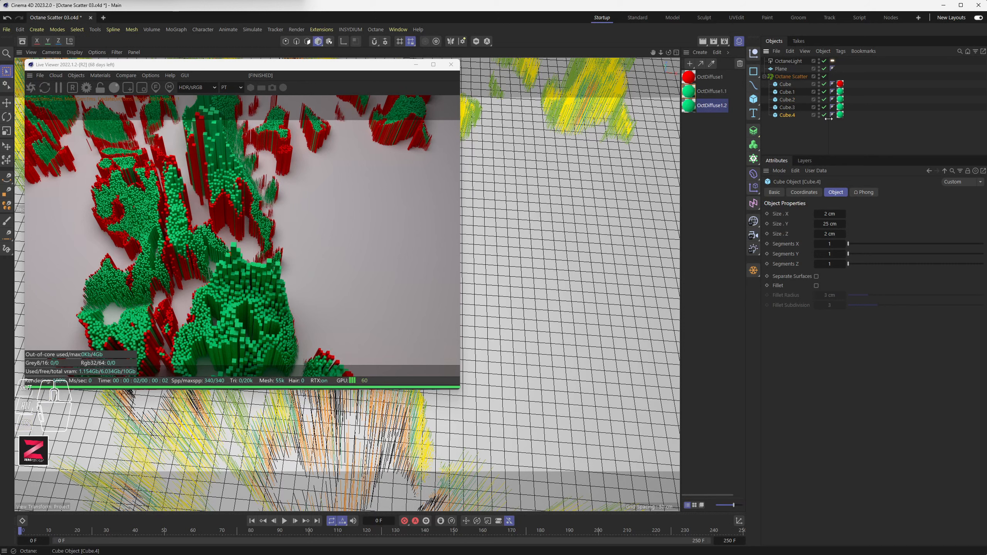
pyautogui.doubleClick(840, 115)
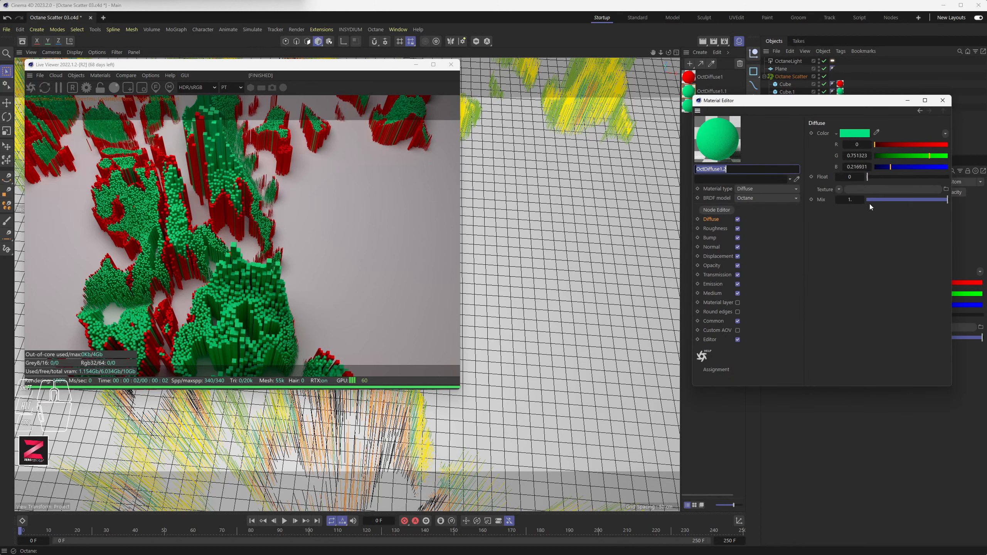
pyautogui.moveTo(891, 167); pyautogui.dragTo(949, 167)
pyautogui.moveTo(929, 156); pyautogui.dragTo(915, 156)
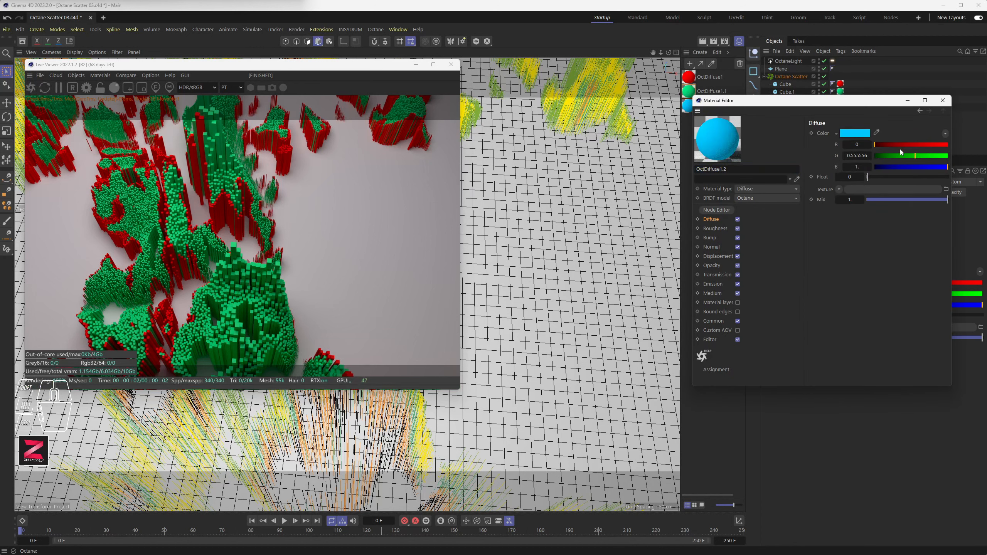
pyautogui.click(898, 155)
pyautogui.click(942, 100)
pyautogui.moveTo(723, 110); pyautogui.dragTo(840, 115)
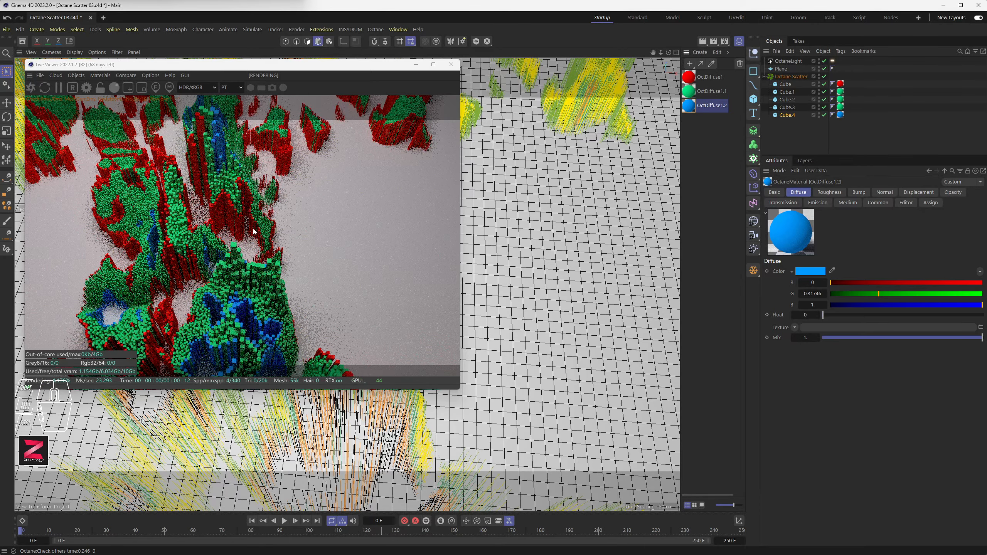
# - Try stretching the scatter's distribution Noise pattern by raising its first Relative Scale value to 201%
pyautogui.keyDown('alt'); pyautogui.moveTo(534, 316); pyautogui.dragTo(556, 260); pyautogui.keyUp('alt')
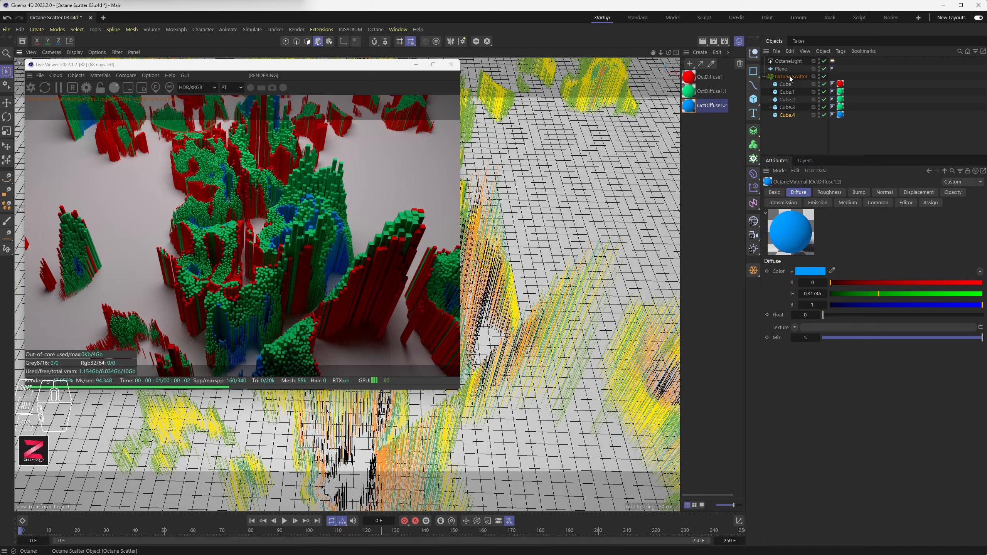
pyautogui.click(789, 76)
pyautogui.click(873, 315)
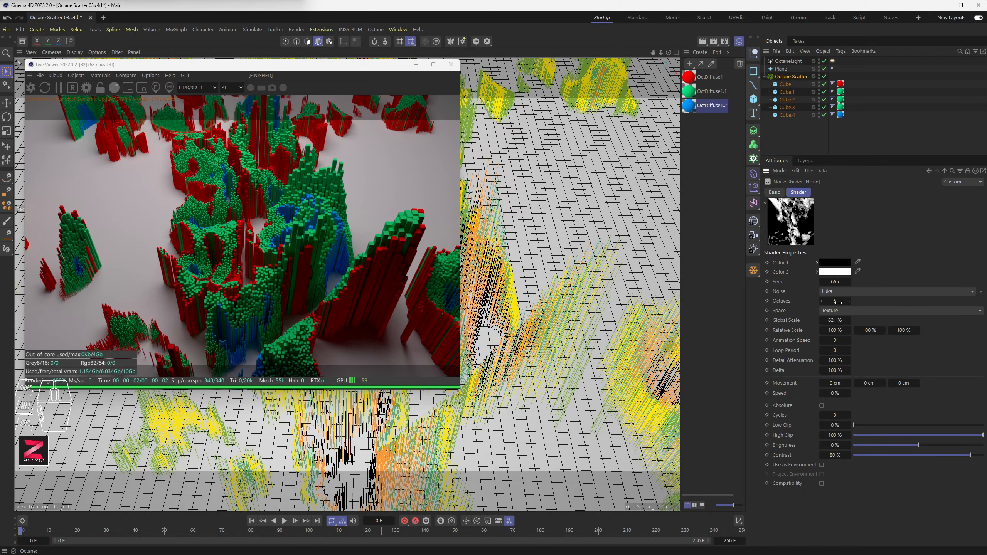
pyautogui.moveTo(834, 331); pyautogui.dragTo(877, 331)
pyautogui.keyDown('alt'); pyautogui.moveTo(534, 218); pyautogui.dragTo(523, 299); pyautogui.keyUp('alt')
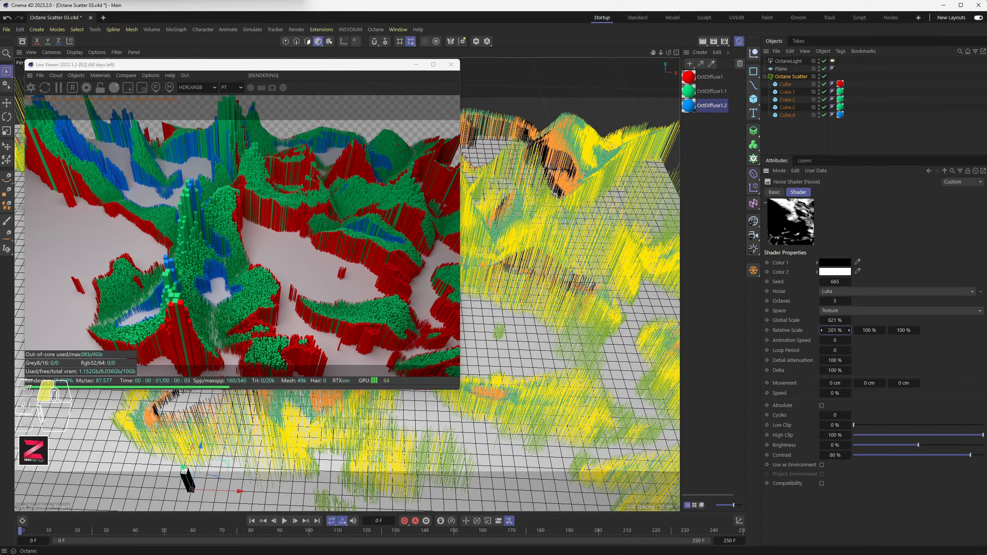
pyautogui.moveTo(849, 330); pyautogui.dragTo(860, 331)
pyautogui.hotkey('ctrl', 'z')
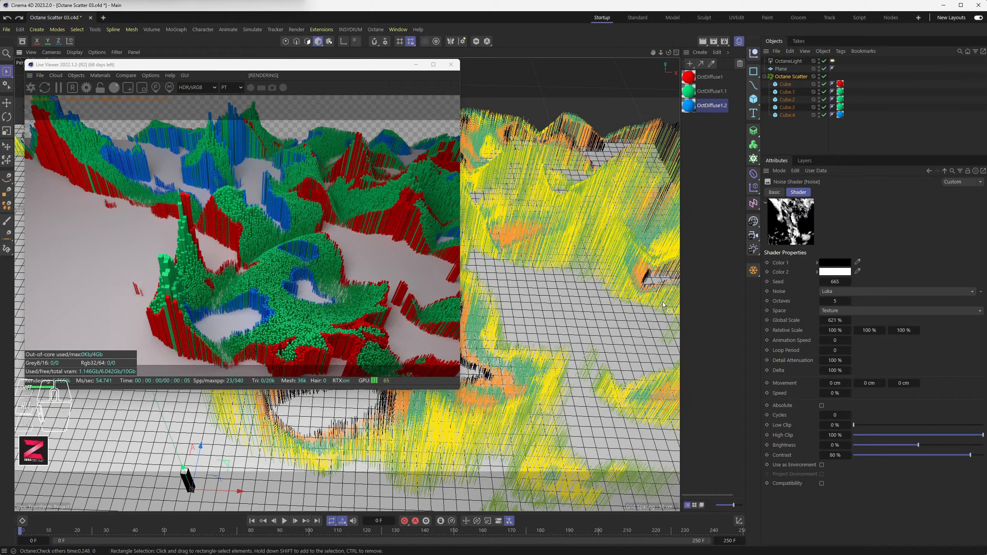
pyautogui.moveTo(536, 305)
pyautogui.keyDown('alt'); pyautogui.mouseDown()
pyautogui.moveTo(536, 323)
pyautogui.moveTo(543, 294)
pyautogui.mouseUp(); pyautogui.keyUp('alt')
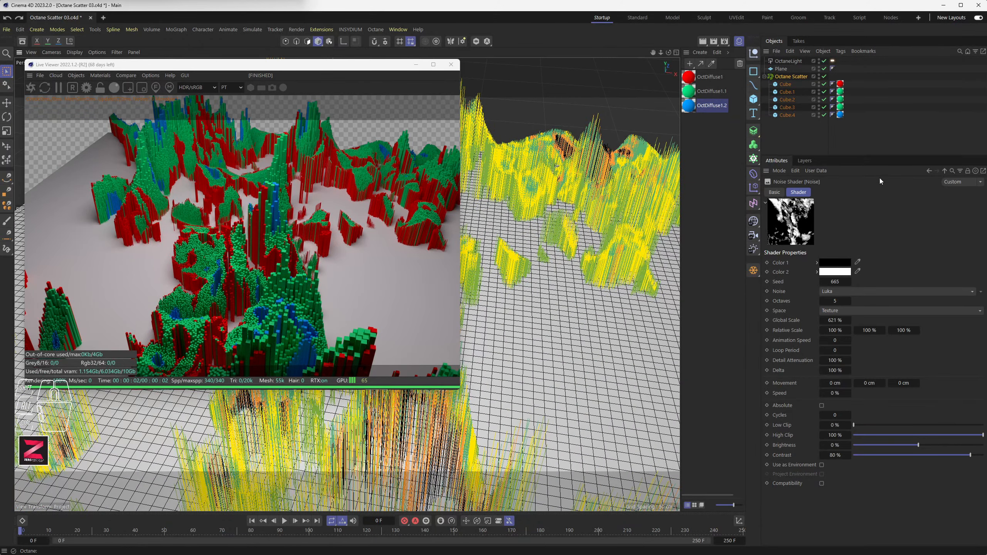
# - Add a MoGraph Random effector to the scene
pyautogui.click(789, 76)
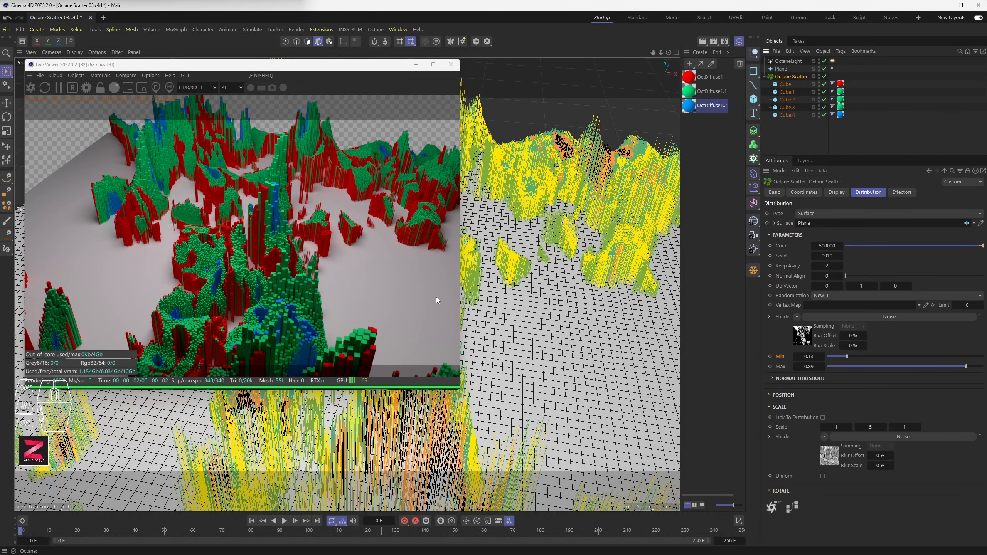
pyautogui.click(586, 186)
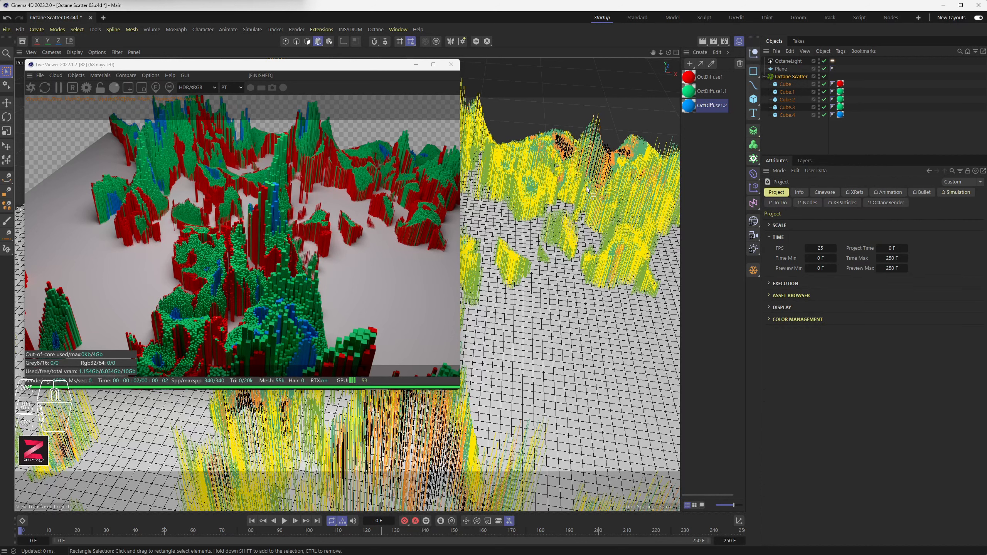
pyautogui.click(796, 77)
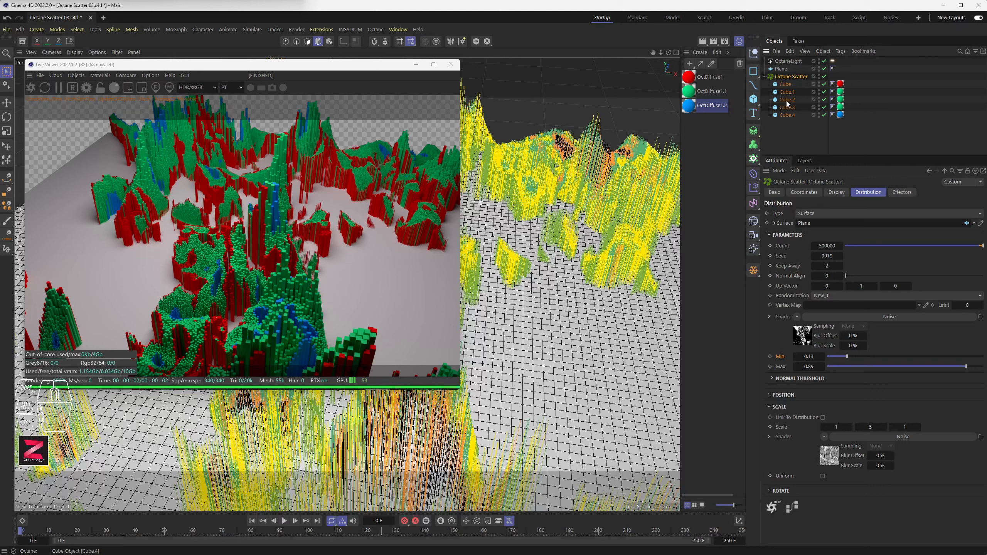
pyautogui.click(907, 193)
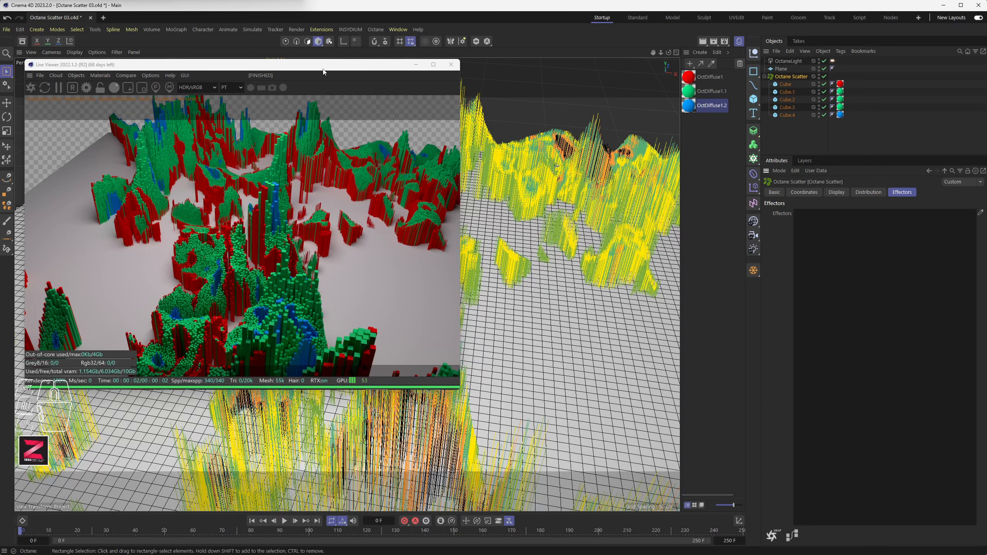
pyautogui.moveTo(231, 66); pyautogui.dragTo(245, 93)
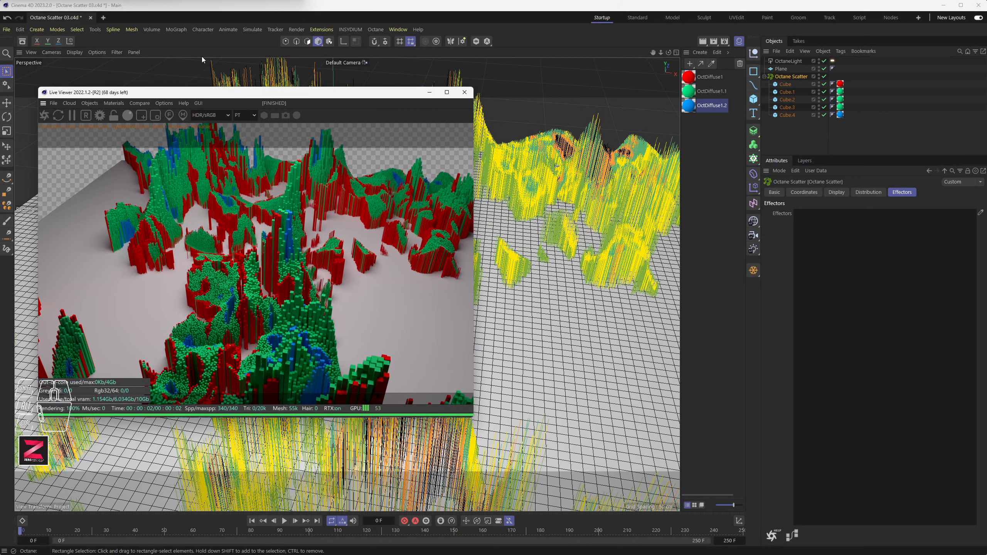
pyautogui.click(175, 31)
pyautogui.moveTo(179, 47)
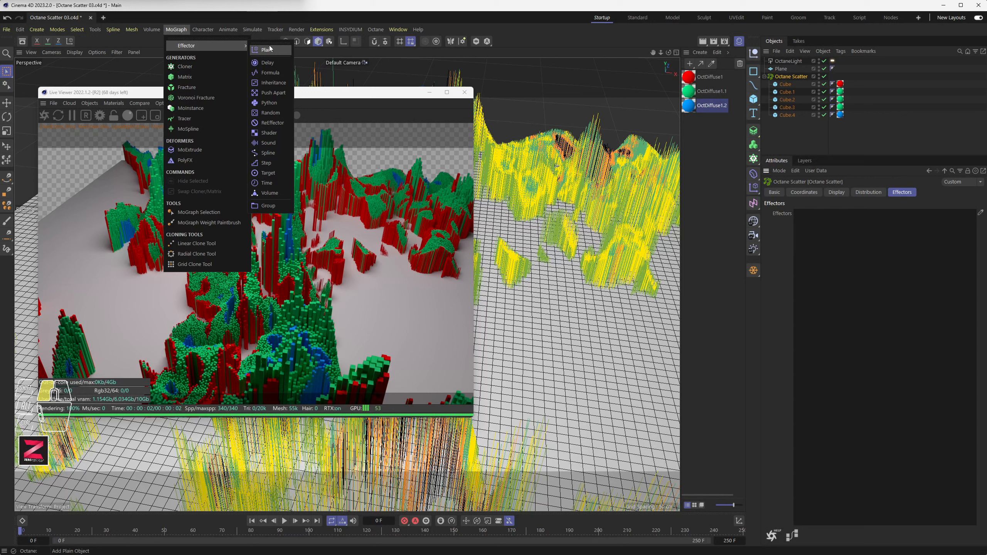
pyautogui.click(270, 112)
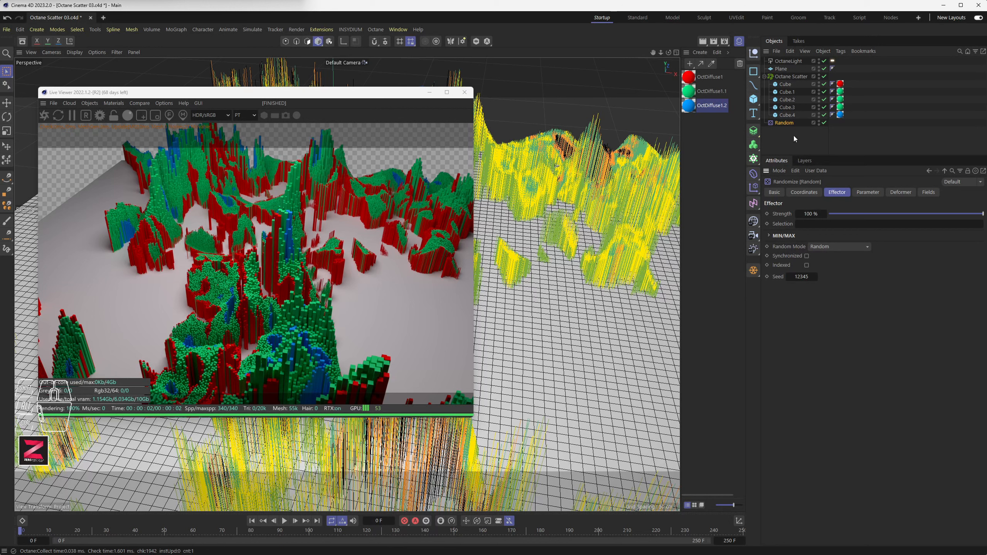
# - Link the Random effector to the Octane Scatter as one of its effectors
pyautogui.click(789, 77)
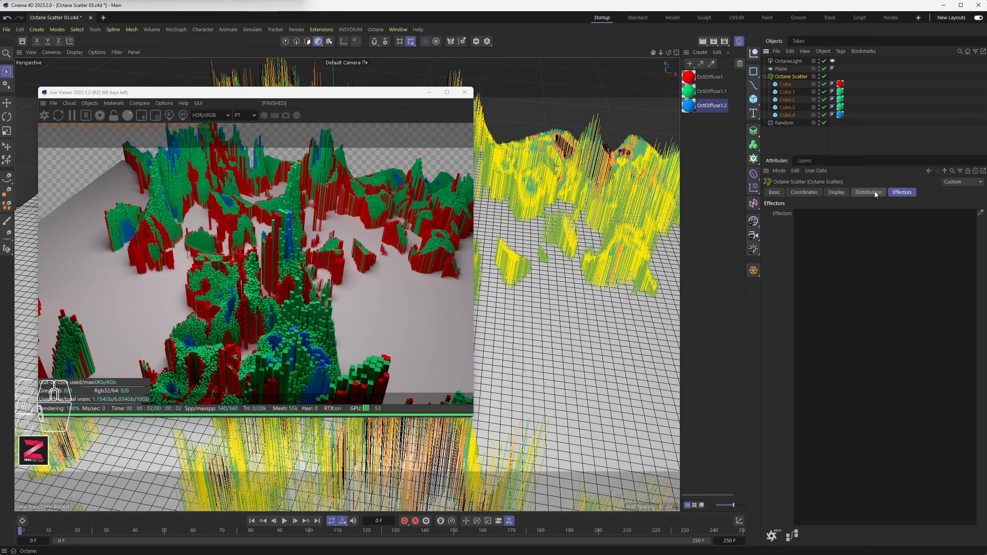
pyautogui.click(836, 192)
pyautogui.click(901, 192)
pyautogui.moveTo(783, 124); pyautogui.dragTo(852, 245)
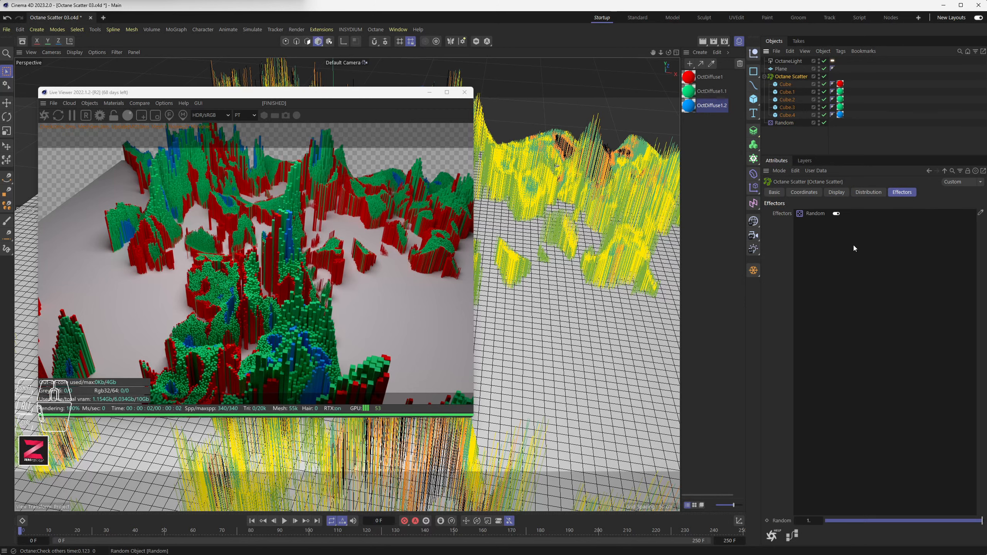
pyautogui.scroll(-4, 555, 255)
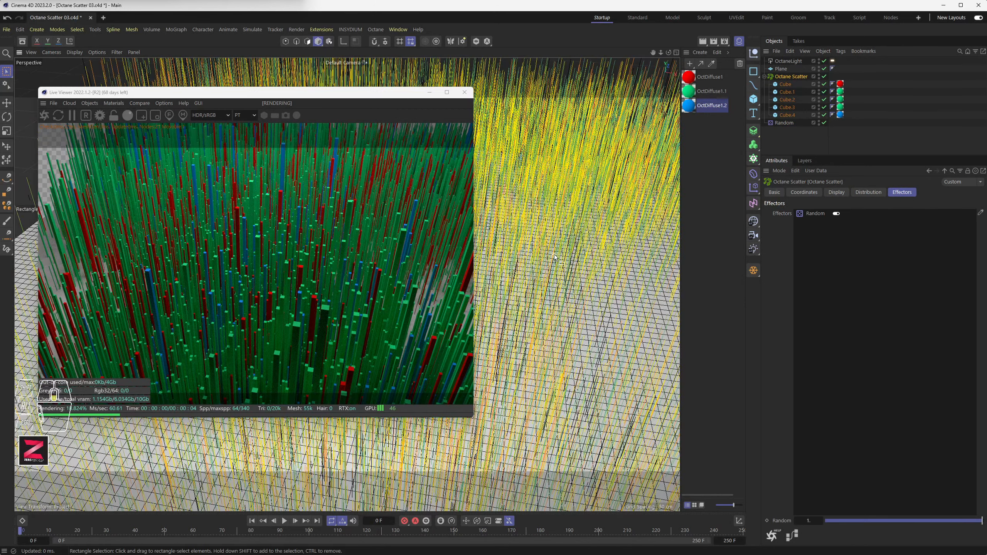
pyautogui.keyDown('alt'); pyautogui.moveTo(555, 255); pyautogui.dragTo(526, 230); pyautogui.keyUp('alt')
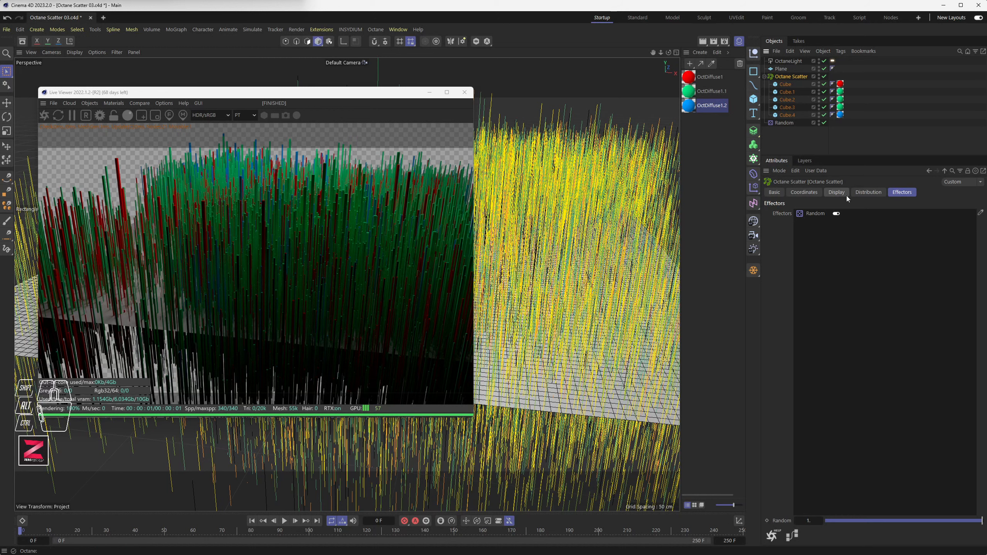
pyautogui.click(860, 193)
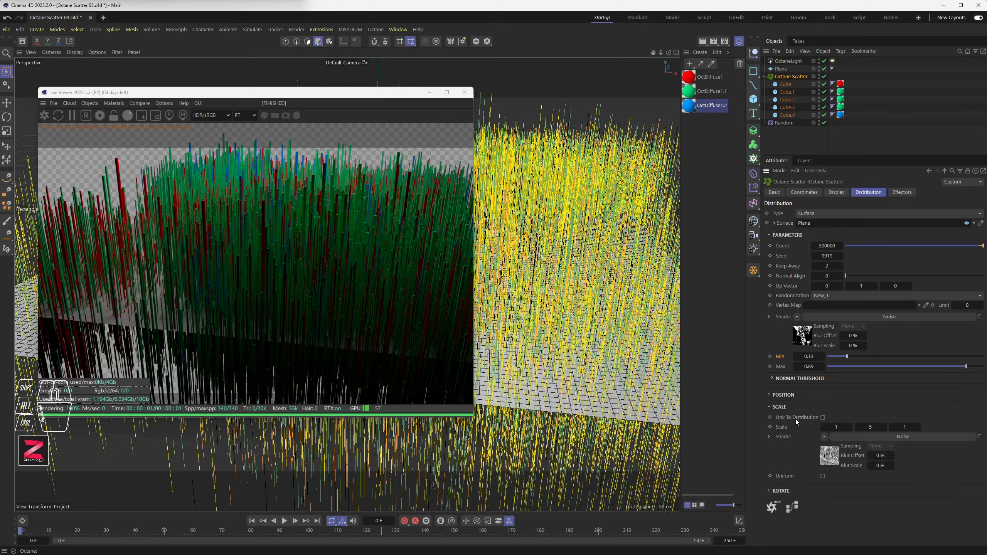
pyautogui.click(782, 394)
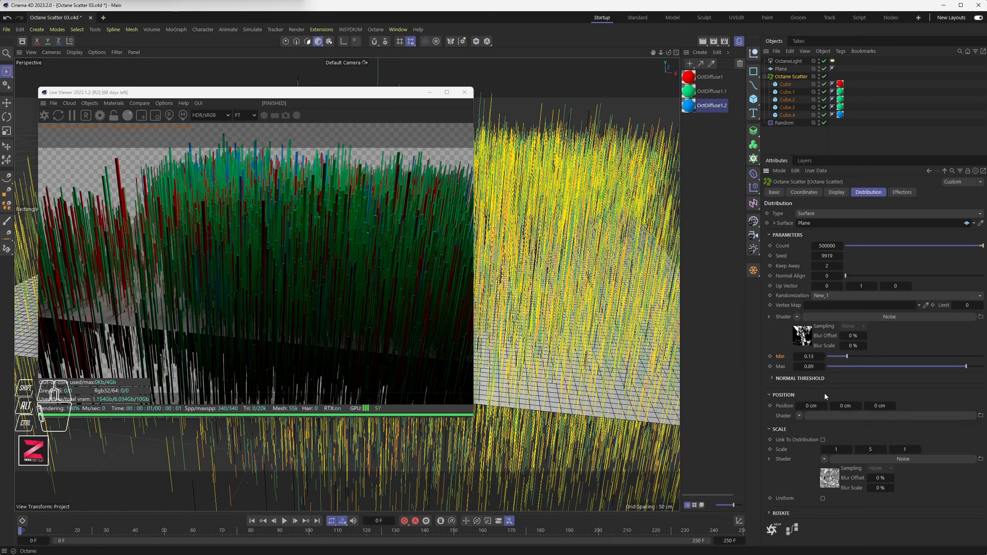
pyautogui.click(771, 396)
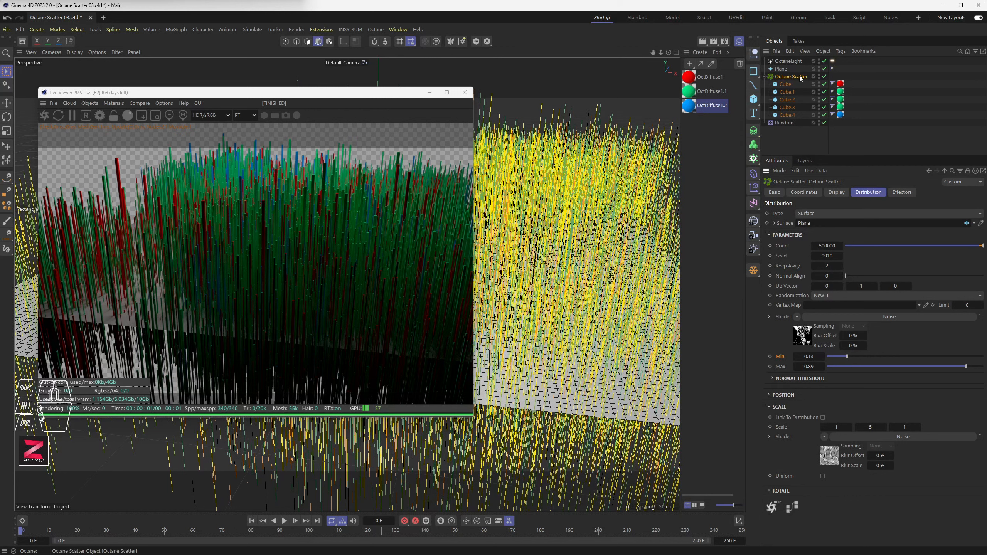
# - Restrict the Random effector's position offset to the Y axis by setting P.X and P.Z to 0 cm
pyautogui.click(785, 124)
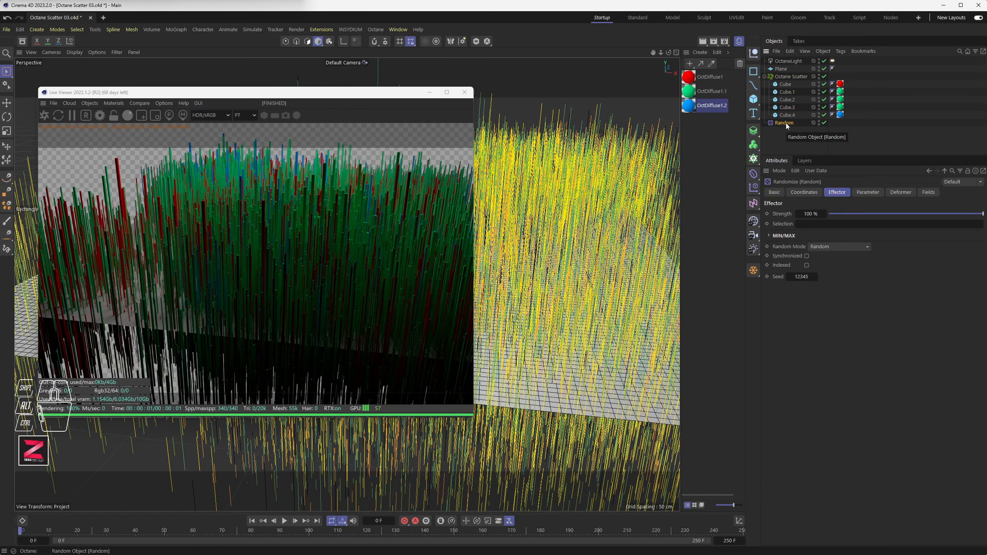
pyautogui.click(868, 193)
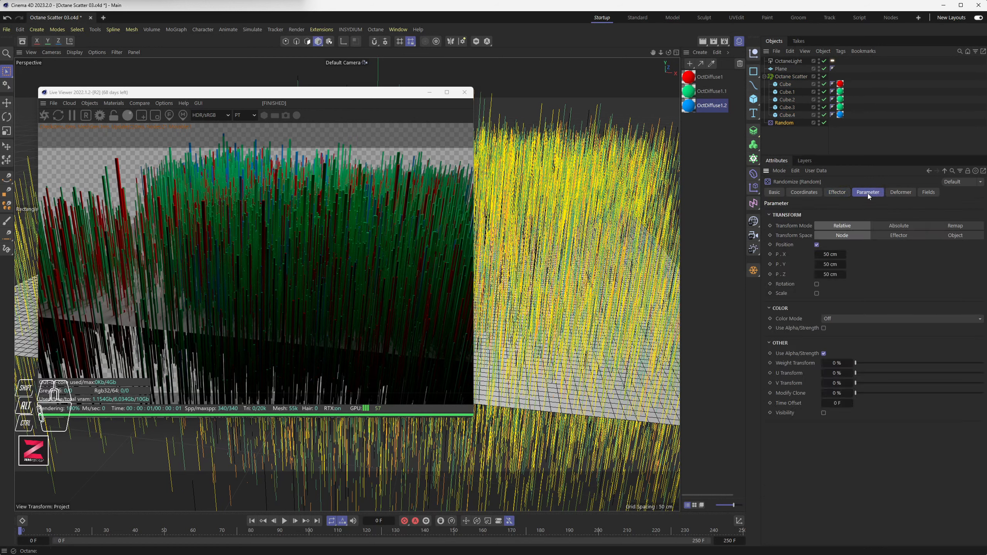
pyautogui.click(816, 244)
pyautogui.click(816, 245)
pyautogui.click(830, 254)
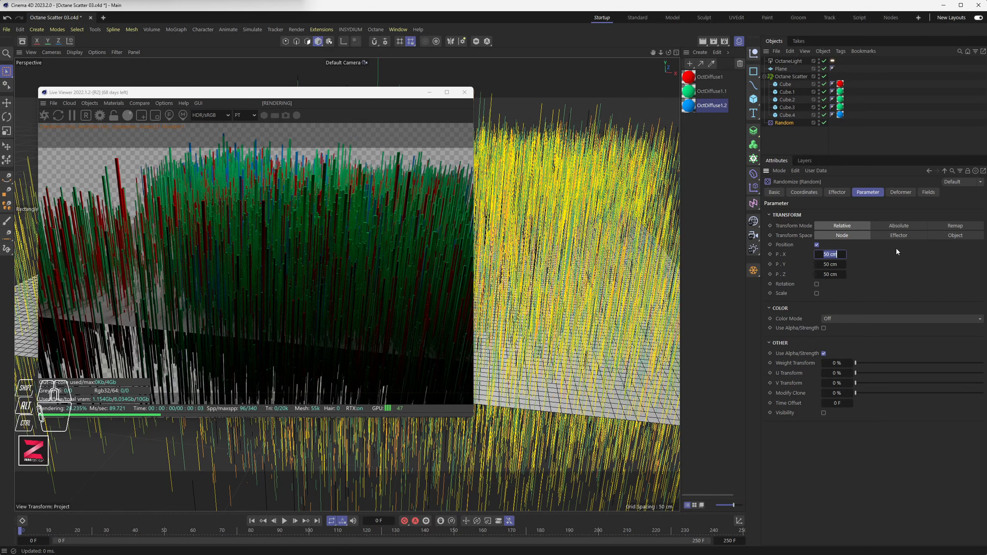
pyautogui.write('0')
pyautogui.press('Tab')
pyautogui.press('Tab')
pyautogui.write('0')
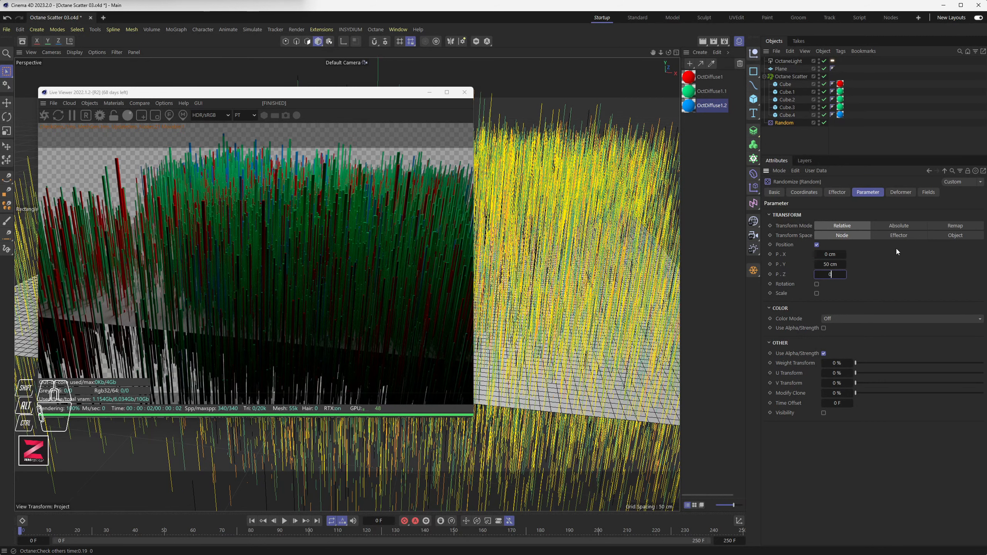
pyautogui.press('Return')
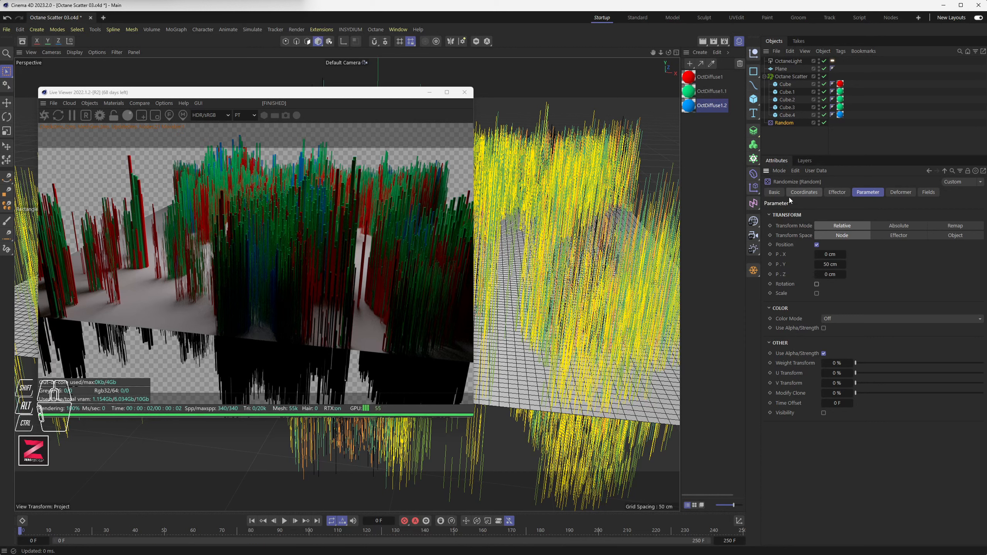
# - Set the Random effector's strength to 28% and its minimum to 0%
pyautogui.click(836, 192)
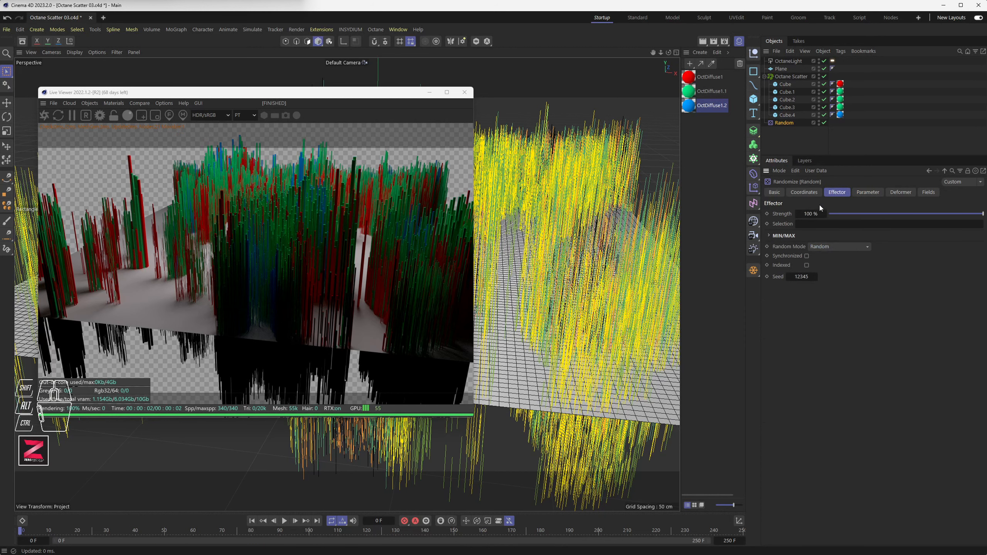
pyautogui.moveTo(952, 213)
pyautogui.mouseDown()
pyautogui.moveTo(825, 213)
pyautogui.moveTo(966, 215)
pyautogui.mouseUp()
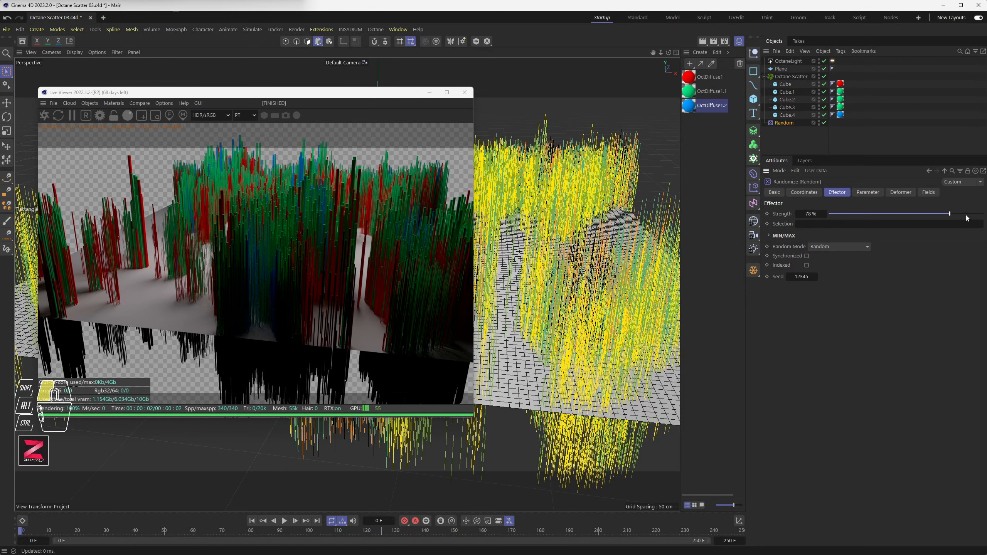
pyautogui.moveTo(880, 214); pyautogui.dragTo(872, 214)
pyautogui.click(782, 236)
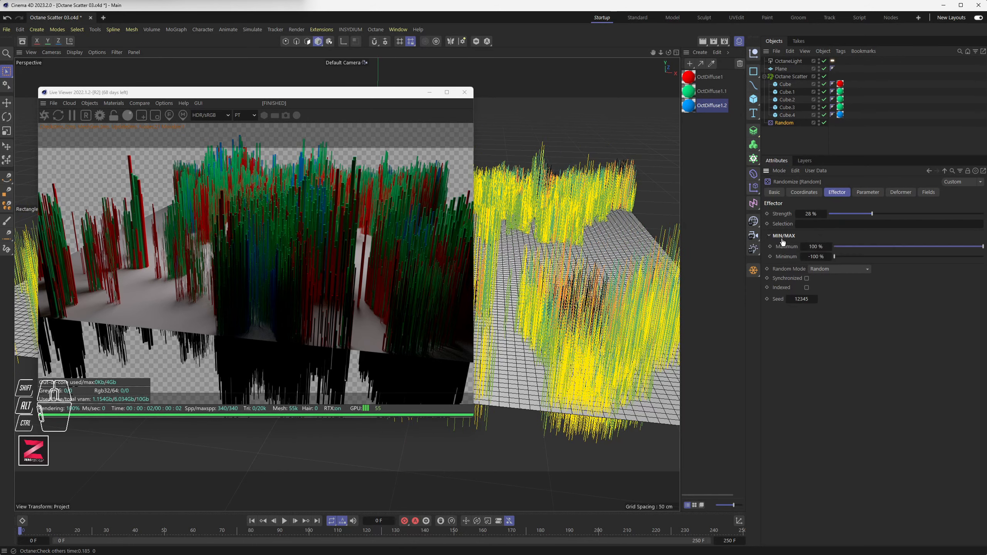
pyautogui.doubleClick(816, 257)
pyautogui.write('0')
pyautogui.press('Return')
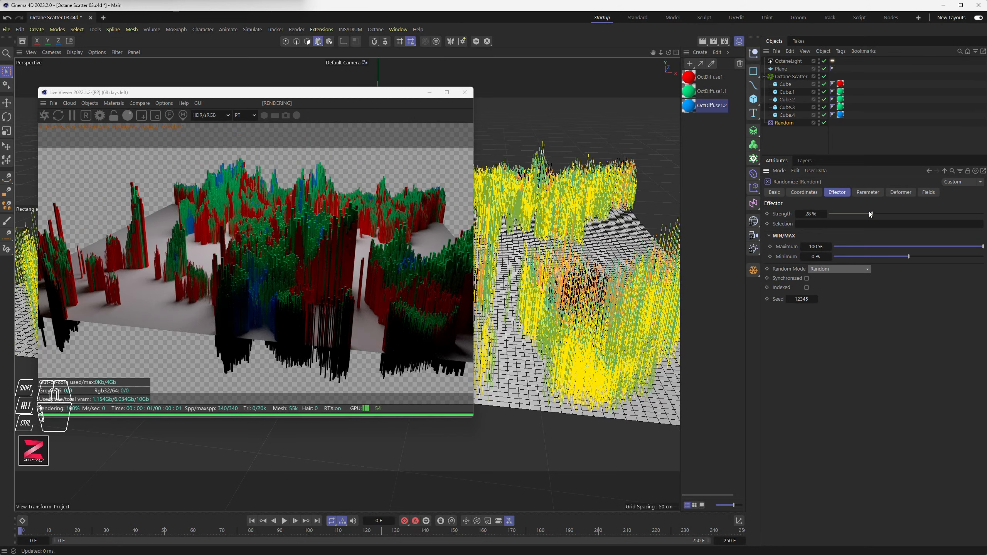
# - Set the Random effector's strength to 26%
pyautogui.moveTo(871, 214); pyautogui.dragTo(945, 216)
pyautogui.moveTo(959, 216); pyautogui.dragTo(868, 213)
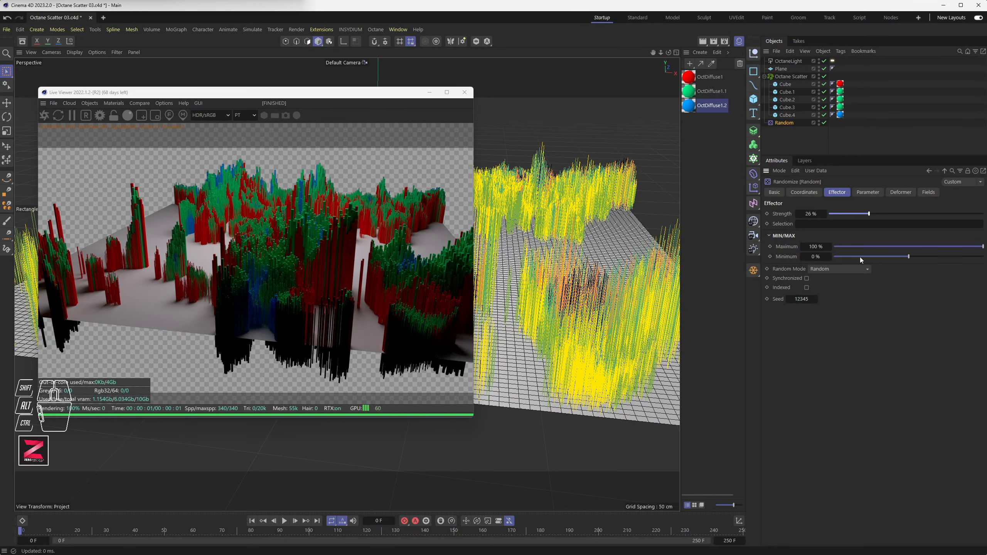
# - Try the Gaussian and Noise random modes on the Random effector and switch it back to Random
pyautogui.click(833, 268)
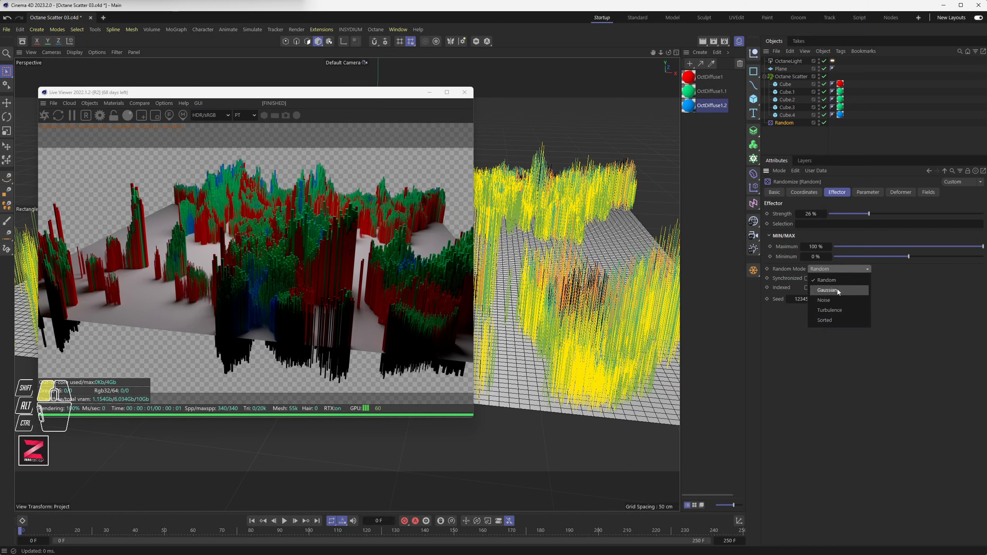
pyautogui.click(837, 289)
pyautogui.click(832, 269)
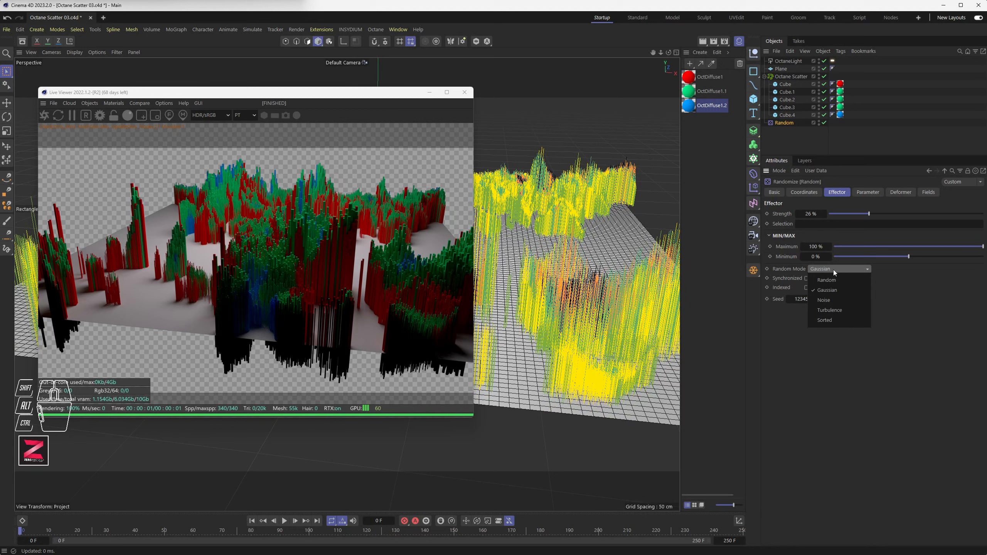
pyautogui.click(835, 300)
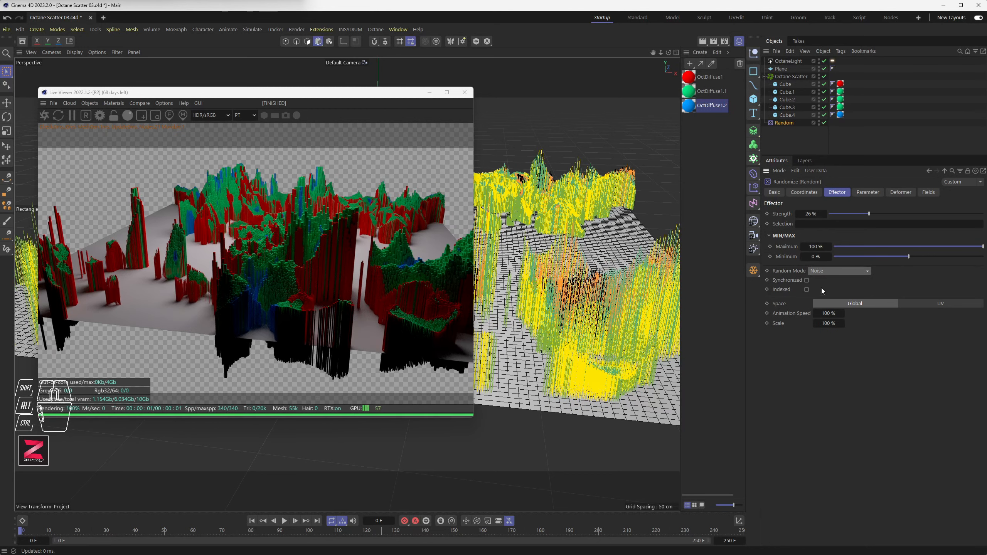
pyautogui.click(822, 270)
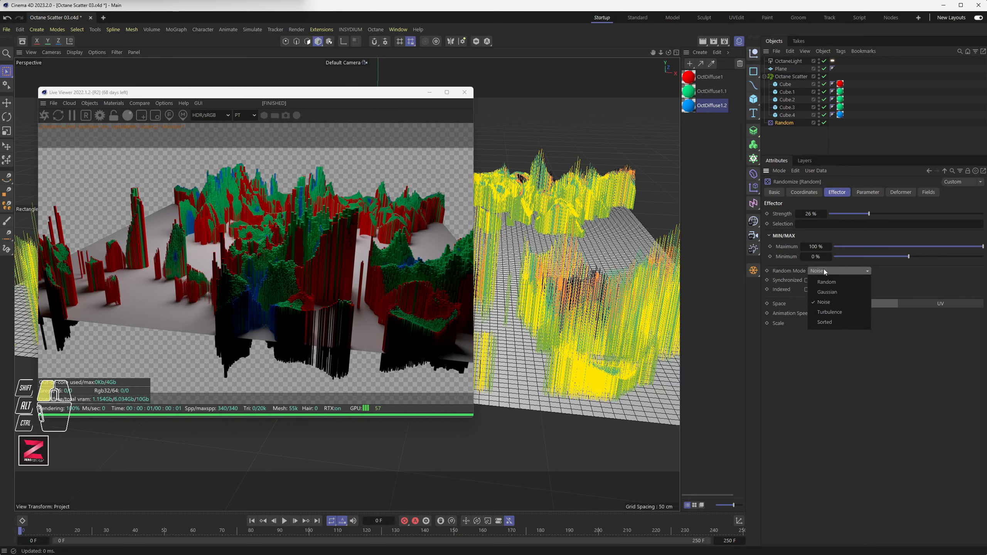
pyautogui.click(822, 279)
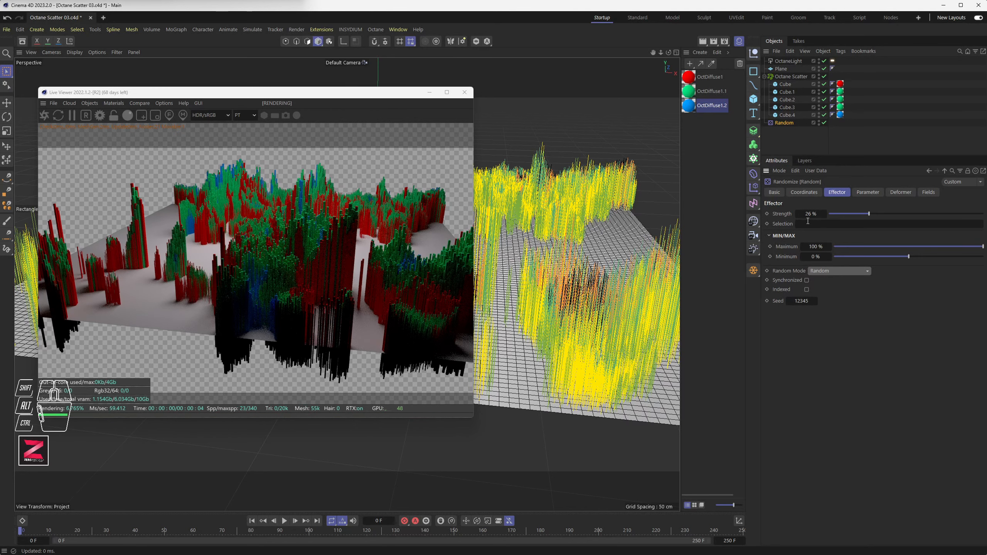
# - Add a Spherical Field to the Random effector's fields
pyautogui.click(868, 192)
pyautogui.click(928, 192)
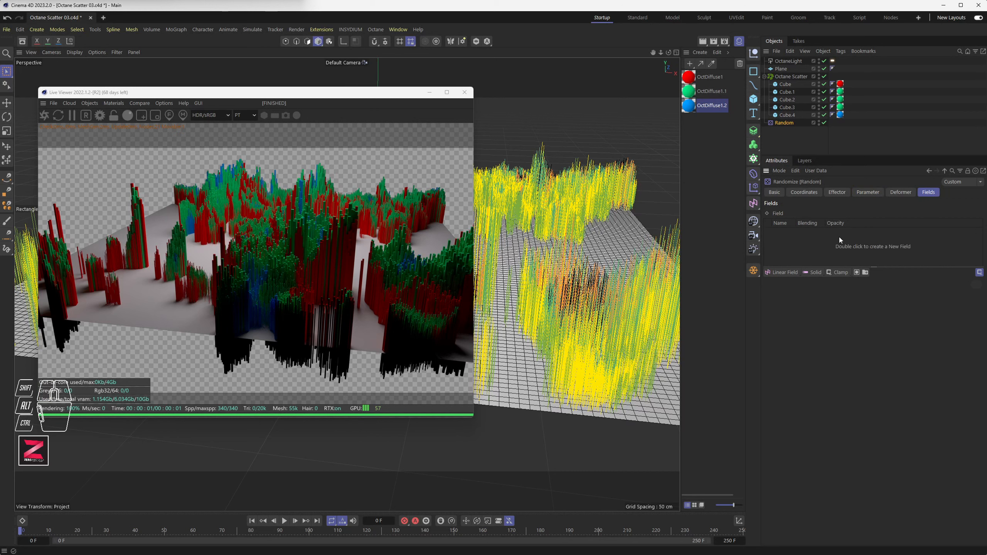
pyautogui.moveTo(885, 267); pyautogui.dragTo(882, 295)
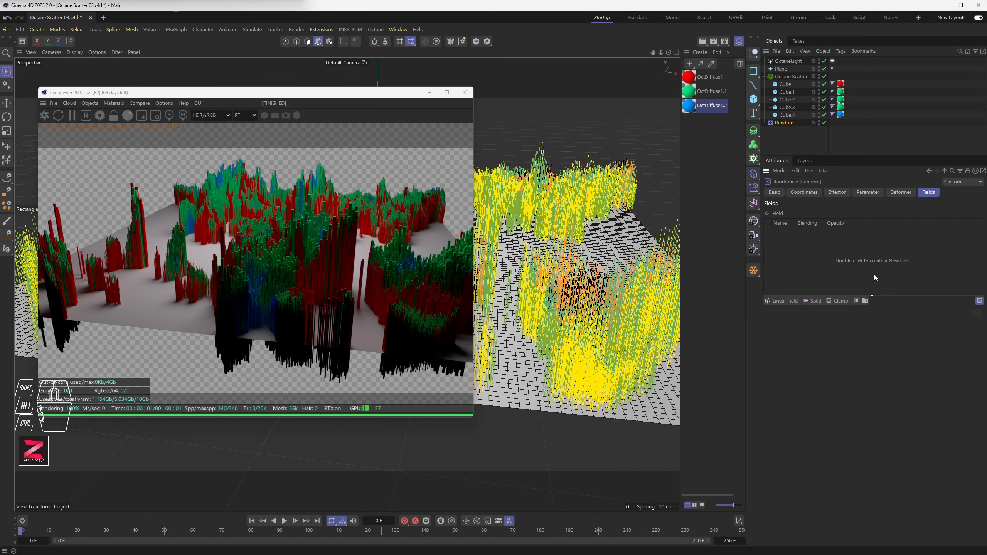
pyautogui.click(788, 299)
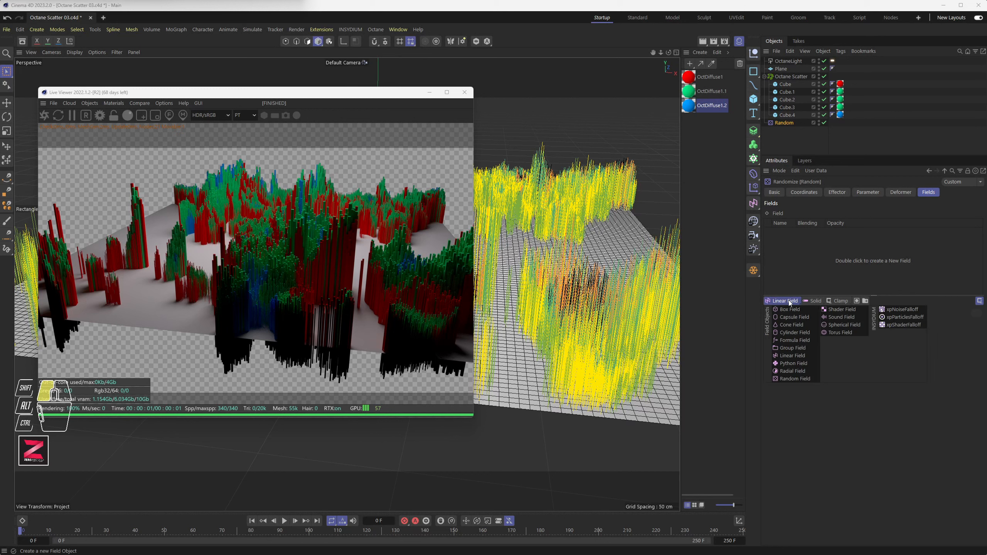
pyautogui.click(845, 325)
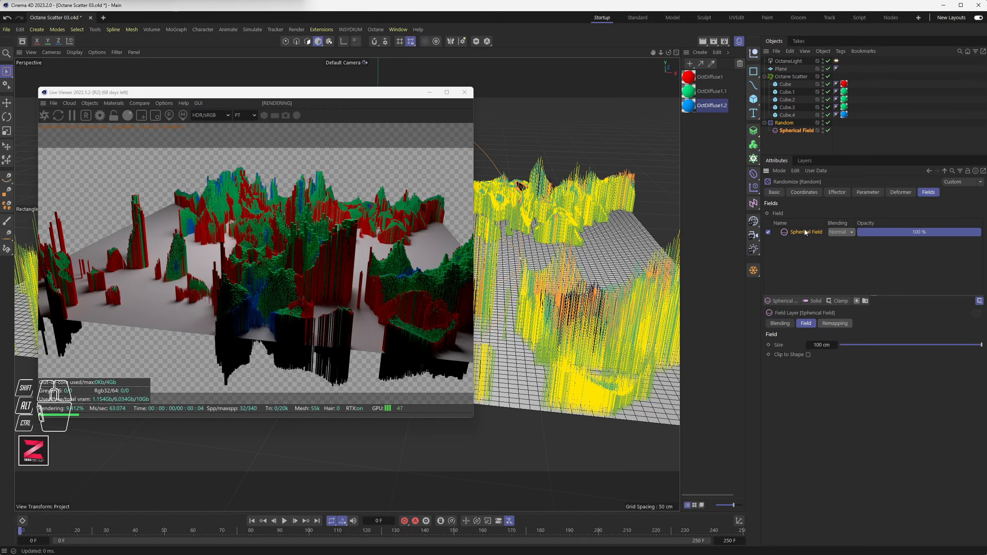
# - Move the render preview aside and shrink the Spherical Field to about 78 cm
pyautogui.moveTo(336, 95); pyautogui.dragTo(183, 130)
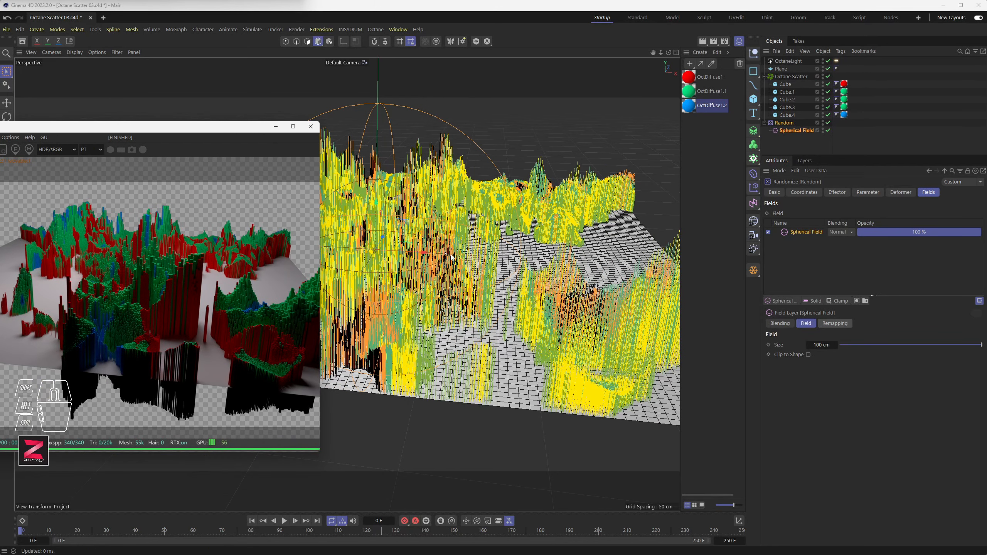
pyautogui.moveTo(446, 257); pyautogui.dragTo(425, 255)
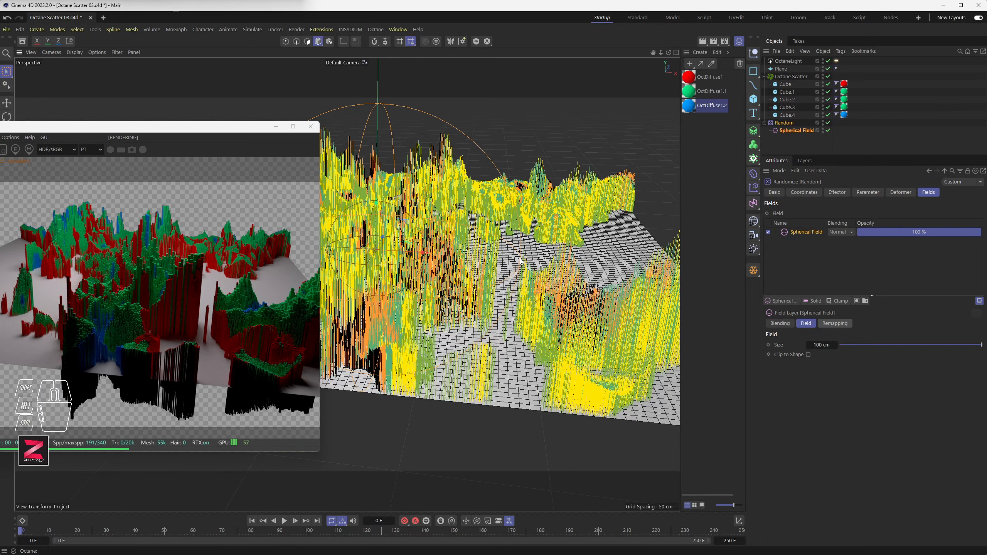
pyautogui.moveTo(521, 259); pyautogui.dragTo(485, 261)
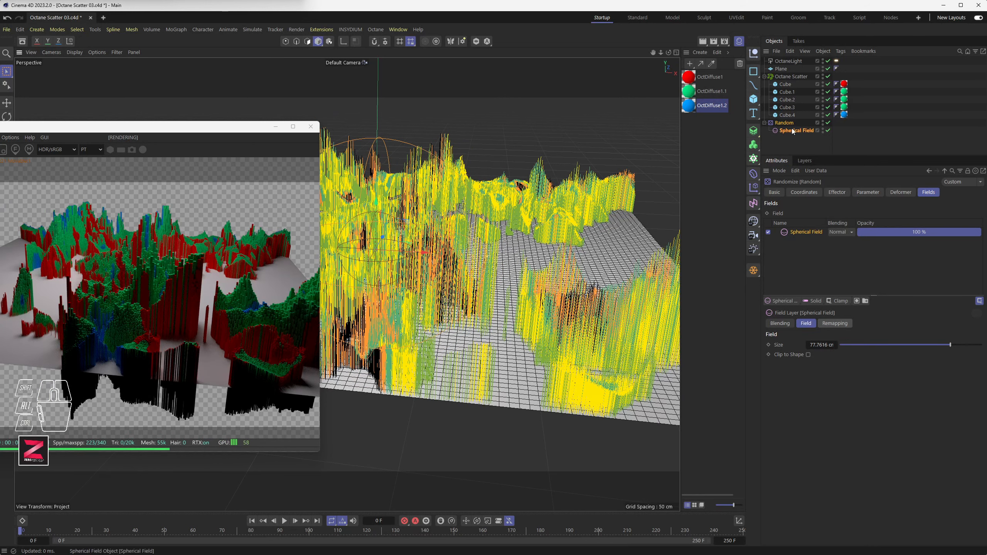
# - Raise the Random effector's P.Y position offset to 524 cm
pyautogui.click(786, 122)
pyautogui.click(837, 192)
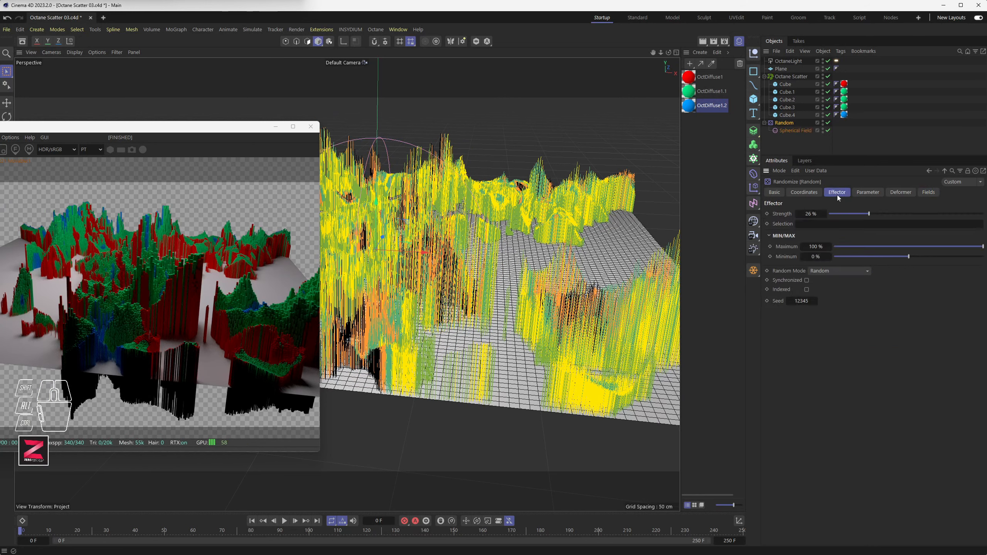
pyautogui.click(864, 192)
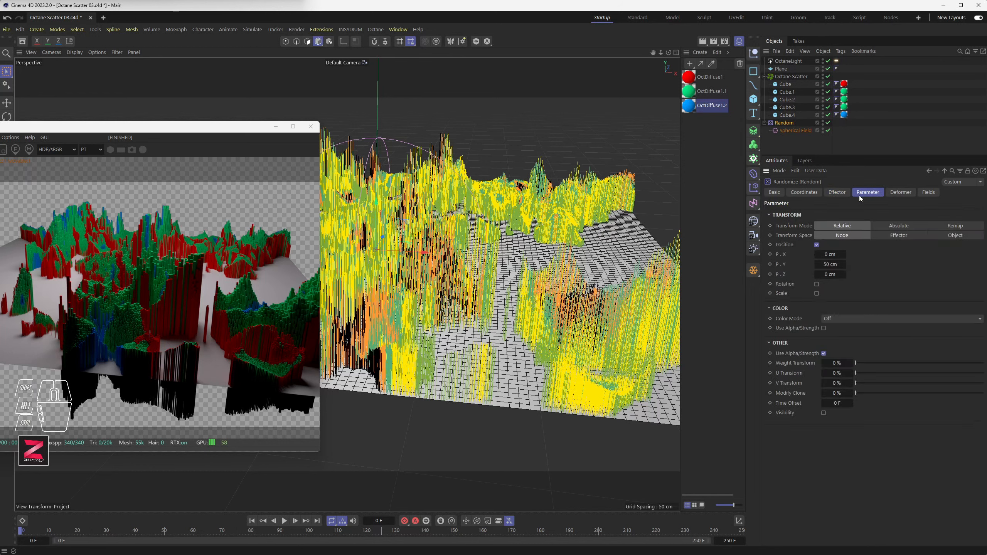
pyautogui.click(830, 265)
pyautogui.moveTo(831, 264); pyautogui.dragTo(855, 265)
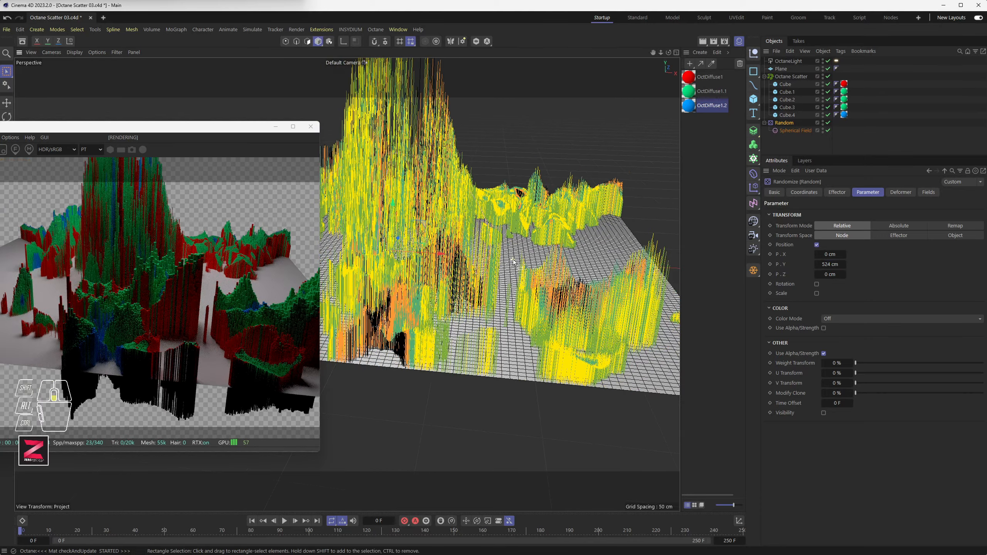
pyautogui.keyDown('alt'); pyautogui.moveTo(513, 262); pyautogui.dragTo(509, 293); pyautogui.keyUp('alt')
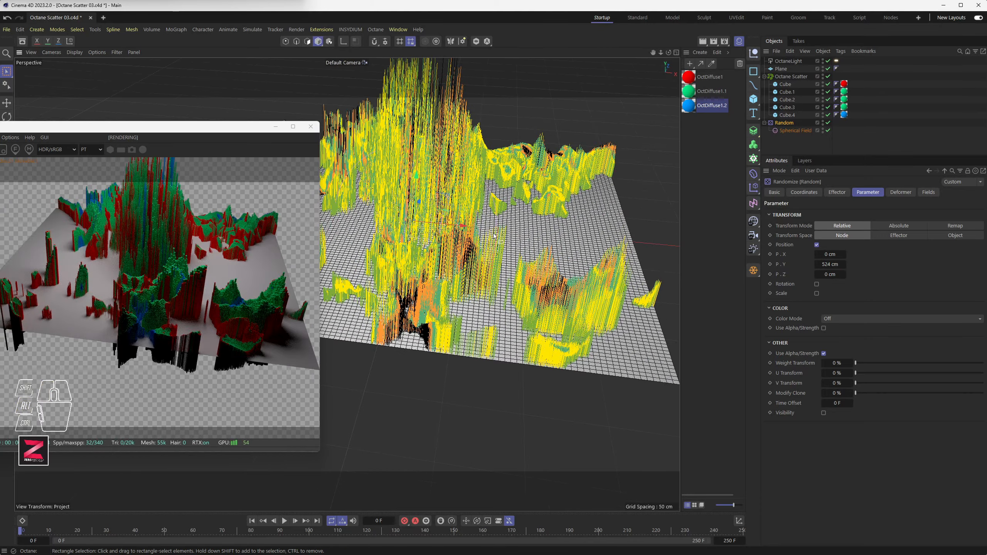
pyautogui.keyDown('alt'); pyautogui.moveTo(492, 236); pyautogui.dragTo(493, 298, button='middle'); pyautogui.keyUp('alt')
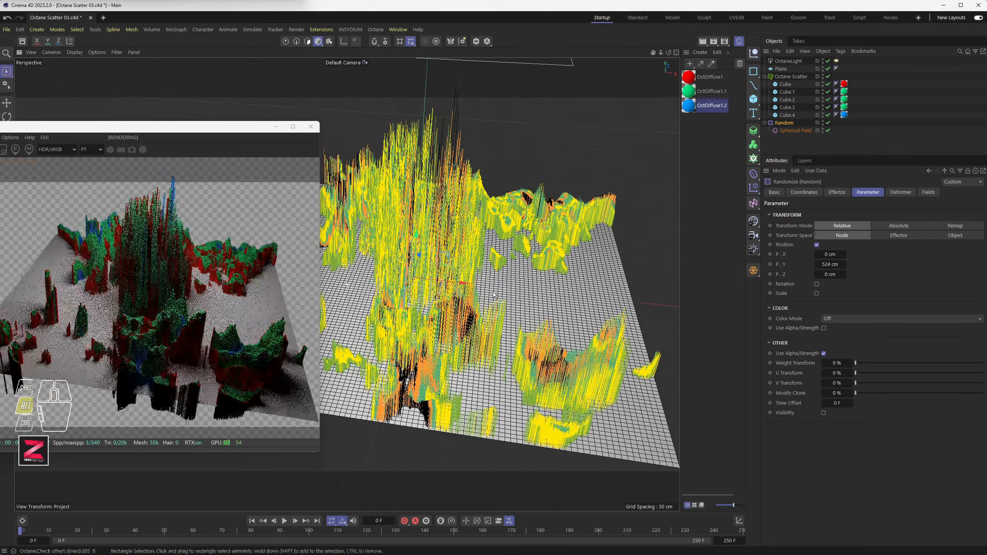
# - Move the Spherical Field along the X axis towards the plane's side and check its entry in the effector's fields
pyautogui.click(797, 131)
pyautogui.moveTo(461, 283); pyautogui.dragTo(580, 302)
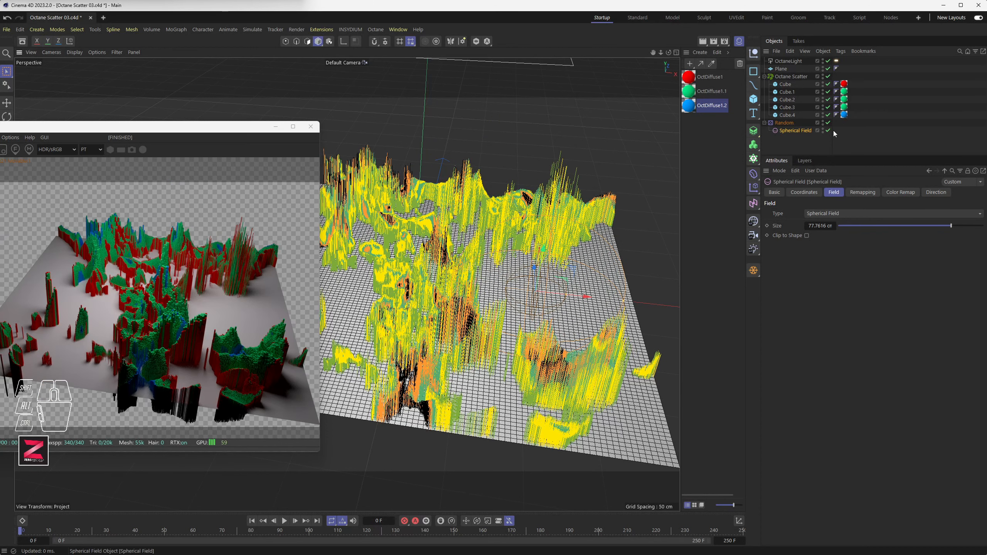
pyautogui.click(788, 124)
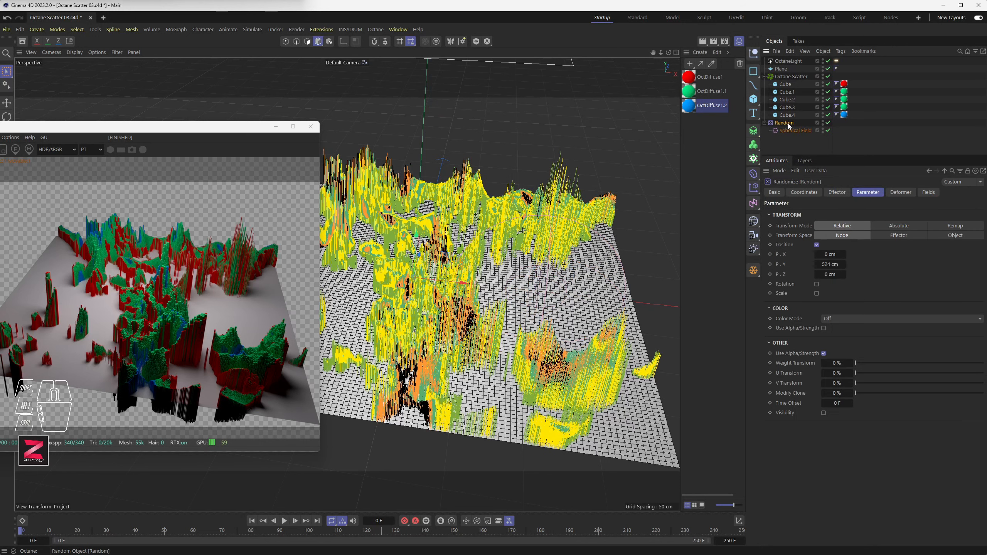
pyautogui.click(930, 192)
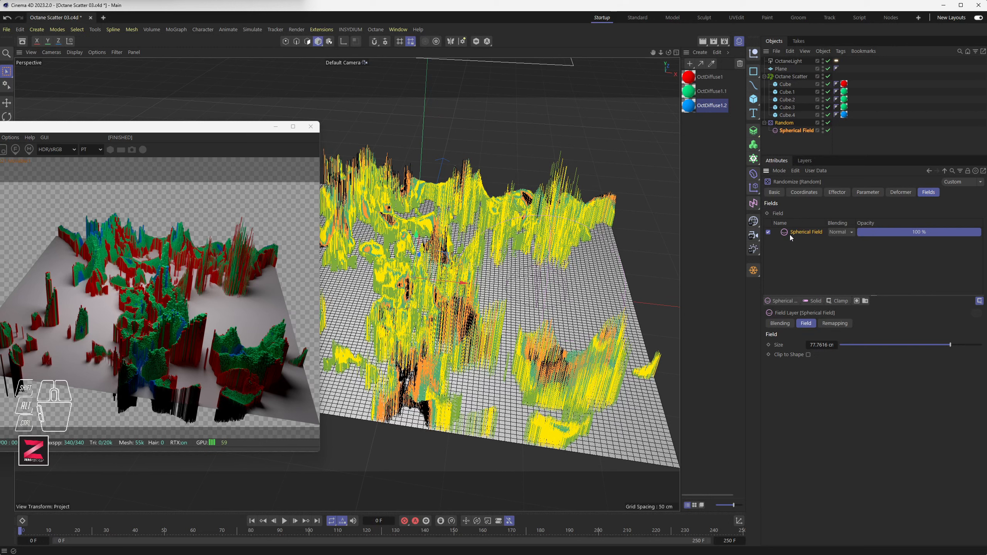
# - Turn off the Random effector's position offset and enable its rotation with a raised R.P value
pyautogui.click(785, 123)
pyautogui.click(868, 191)
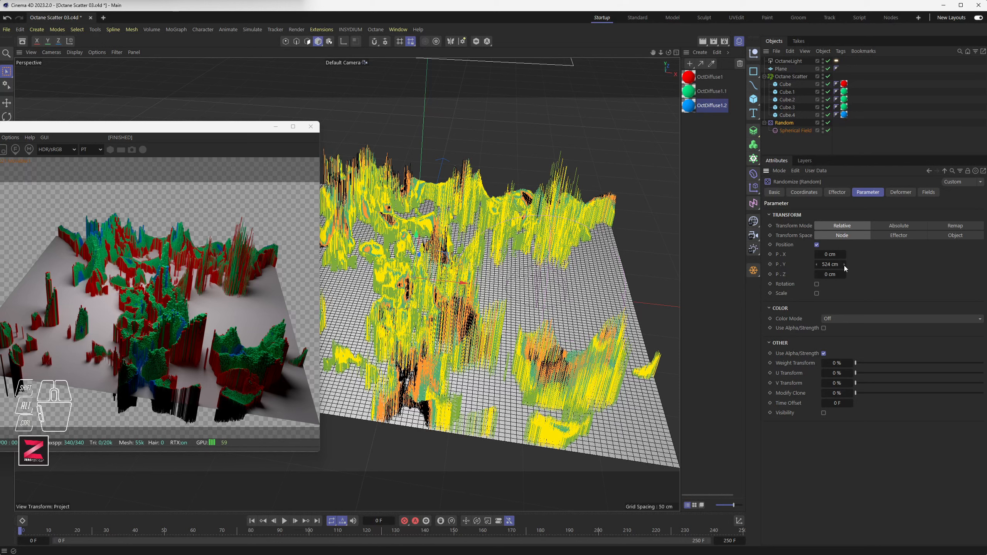
pyautogui.click(816, 245)
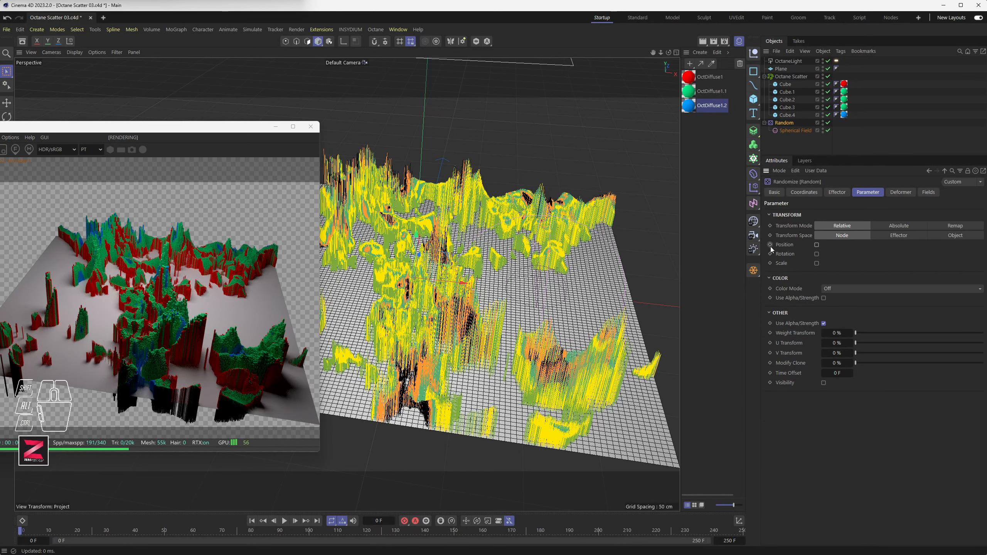
pyautogui.click(817, 253)
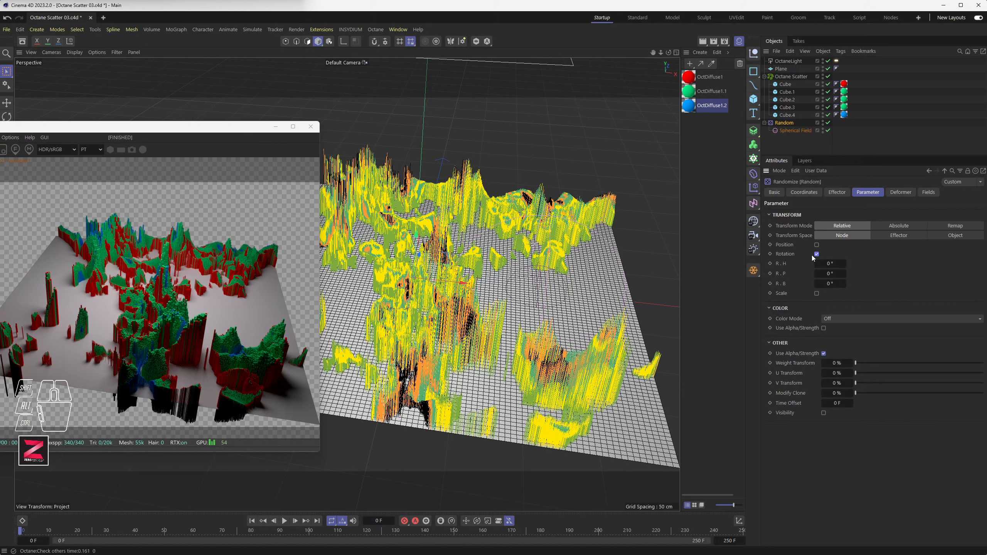
pyautogui.click(829, 273)
pyautogui.moveTo(829, 274); pyautogui.dragTo(842, 274)
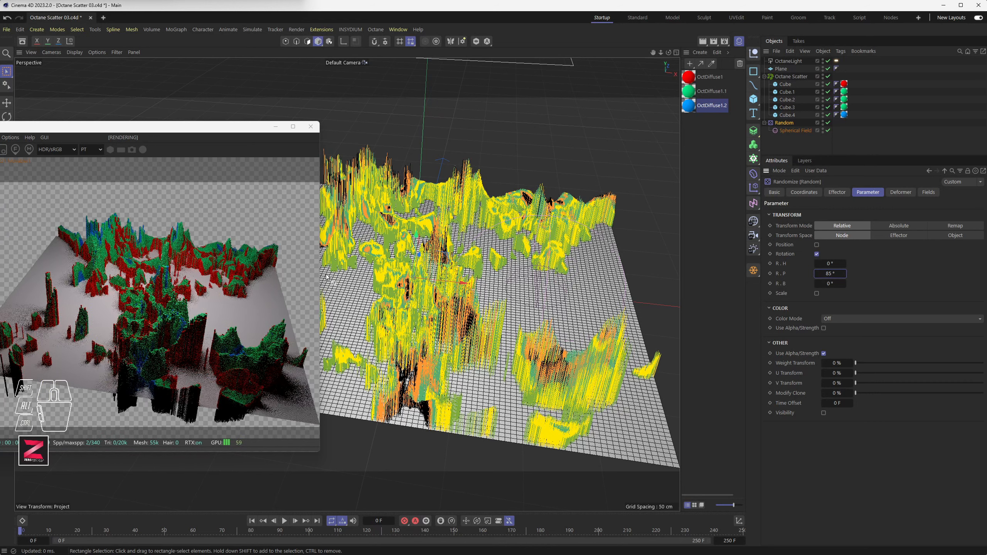
# - Move the Spherical Field back along the X axis into the dense cluster of scattered cubes and inspect the tilted instances closely
pyautogui.click(790, 133)
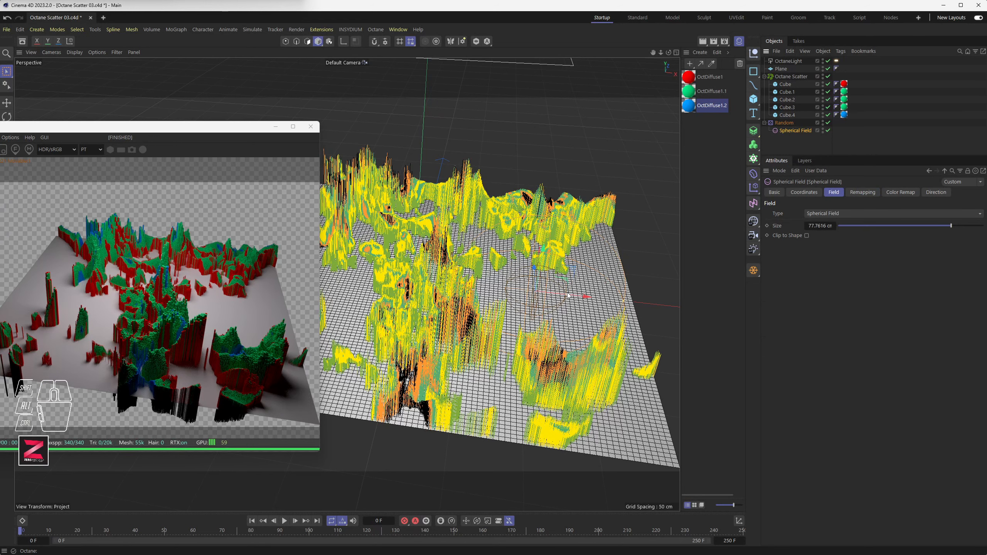
pyautogui.moveTo(574, 299); pyautogui.dragTo(452, 294)
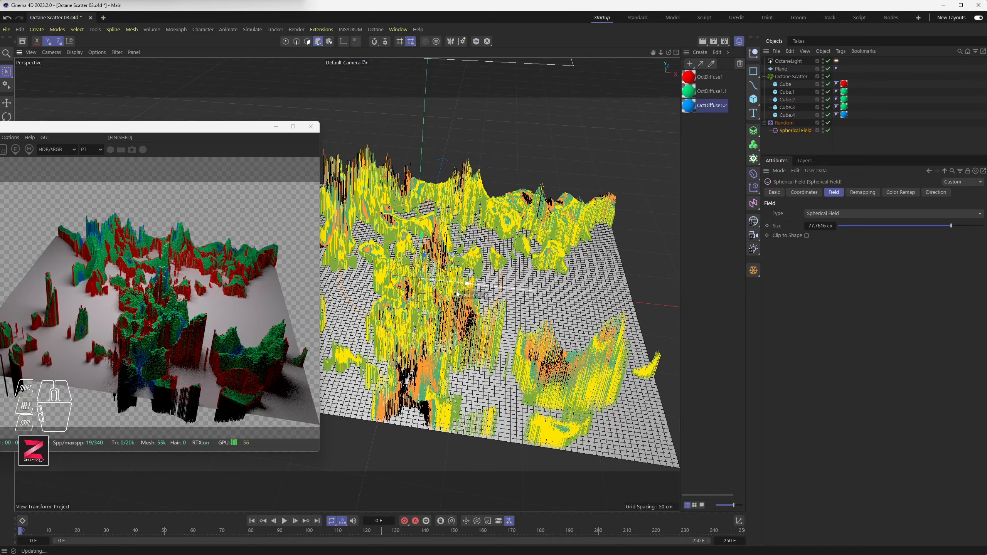
pyautogui.scroll(3, 430, 281)
pyautogui.scroll(4, 430, 282)
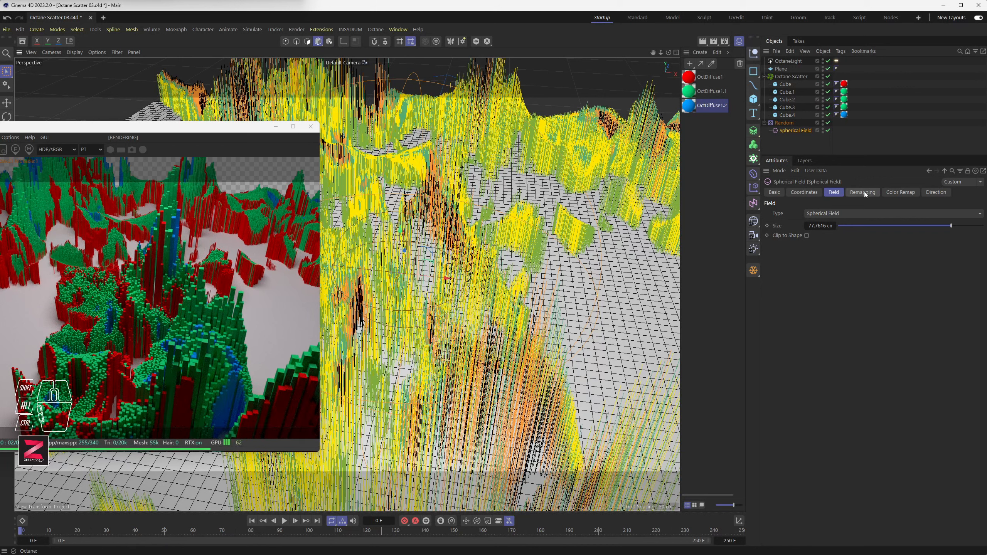
# - Set the Random effector's R.P rotation to 0° and its R.B rotation to 125°
pyautogui.click(777, 124)
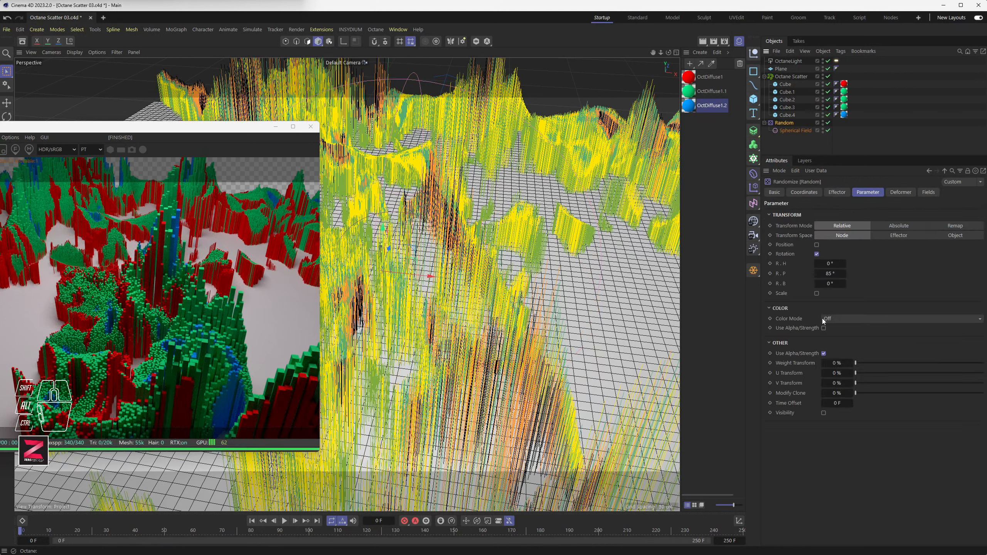
pyautogui.moveTo(832, 283); pyautogui.dragTo(856, 284)
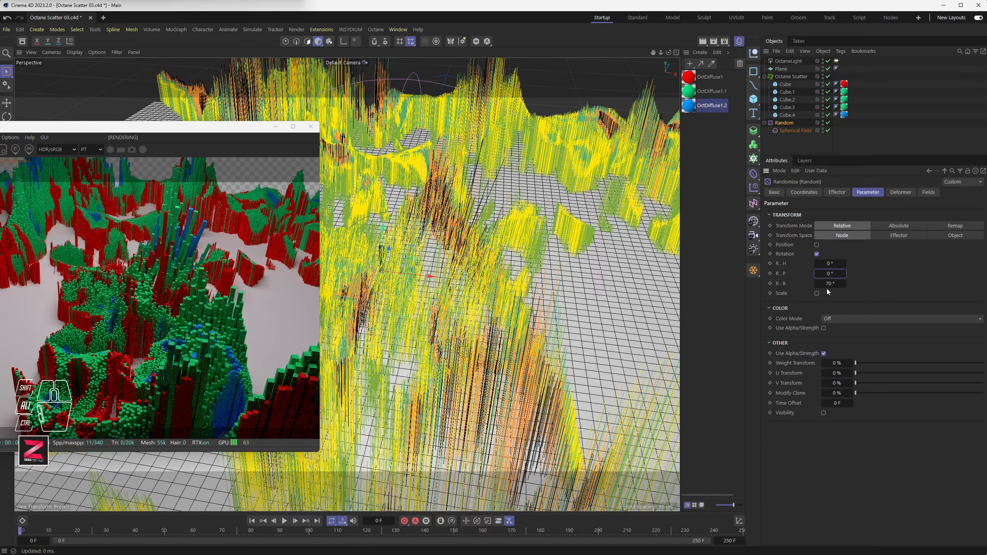
pyautogui.click(828, 284)
pyautogui.moveTo(830, 283); pyautogui.dragTo(851, 284)
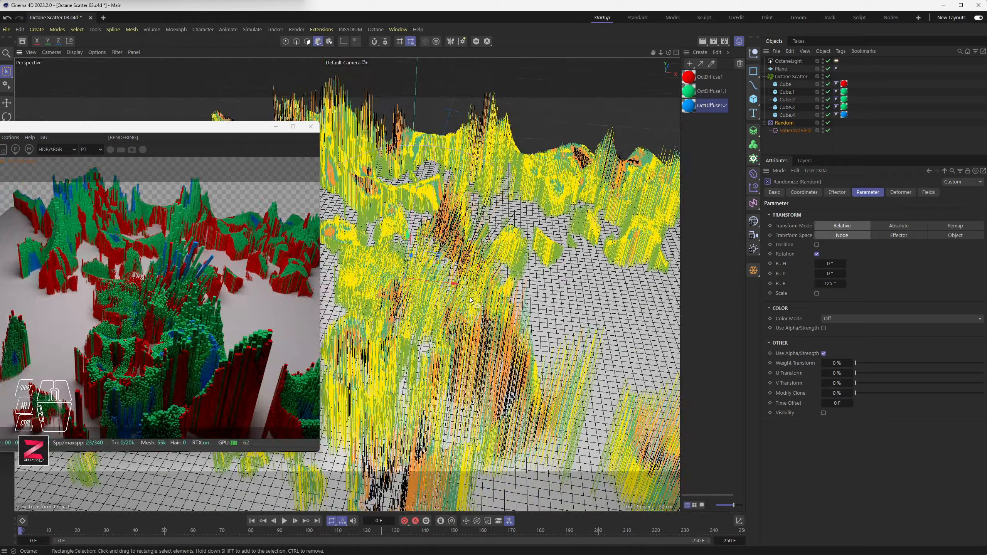
# - Hide the Plane object in the viewport while keeping it in the render
pyautogui.keyDown('alt'); pyautogui.moveTo(470, 297); pyautogui.dragTo(421, 264); pyautogui.keyUp('alt')
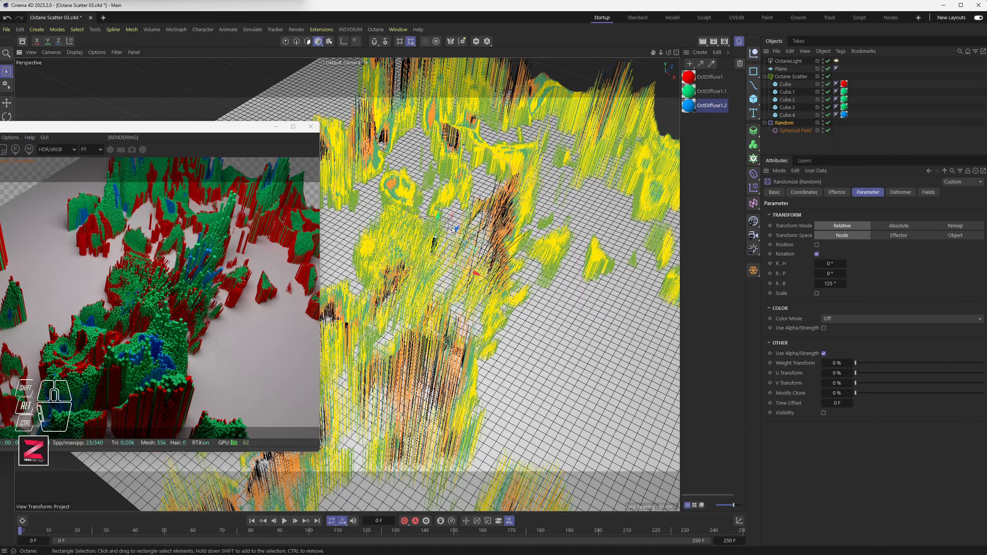
pyautogui.click(824, 69)
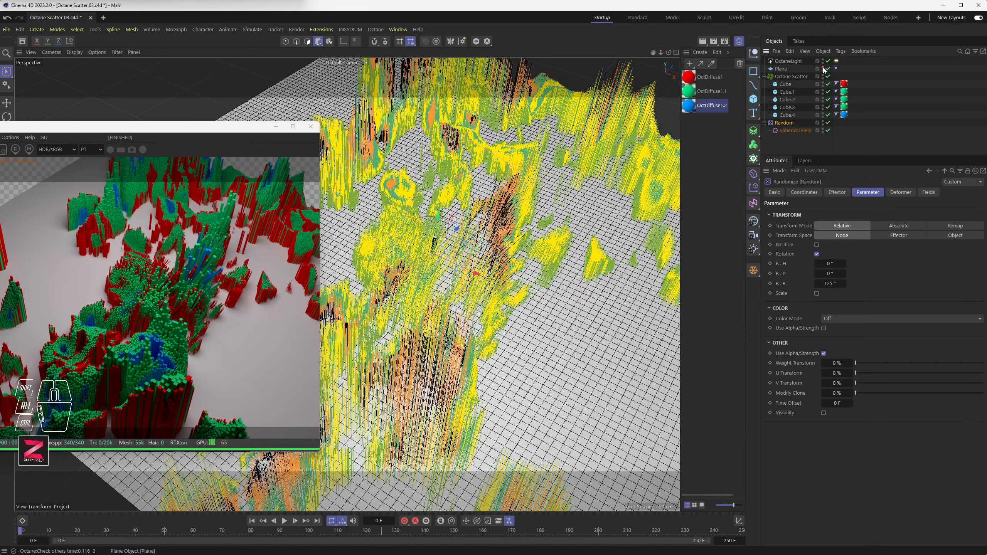
pyautogui.click(824, 69)
# - Move the Random effector with its Spherical Field along the Z axis across the scattered cubes
pyautogui.keyDown('alt'); pyautogui.moveTo(492, 260); pyautogui.dragTo(801, 413); pyautogui.keyUp('alt')
pyautogui.moveTo(524, 325); pyautogui.dragTo(503, 212)
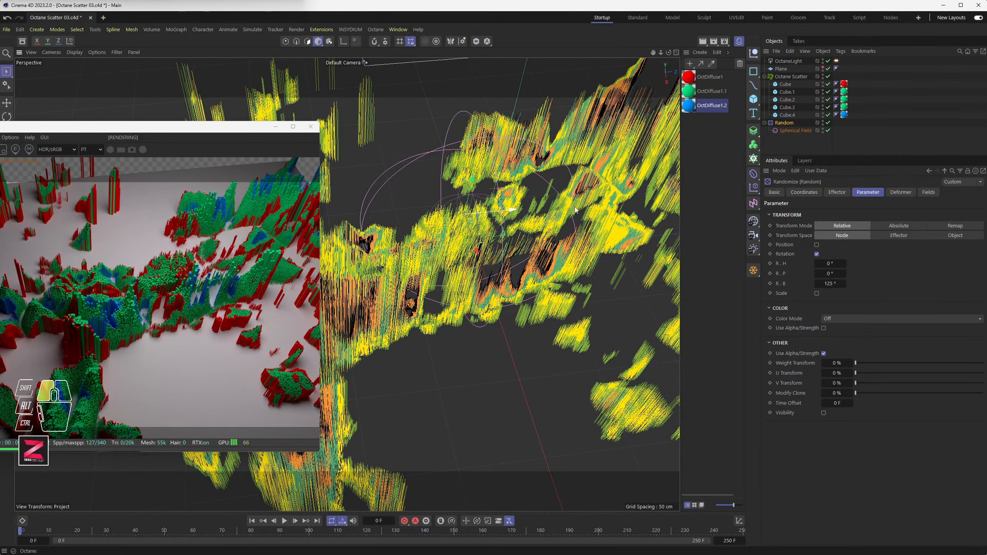
pyautogui.moveTo(575, 209); pyautogui.dragTo(408, 255)
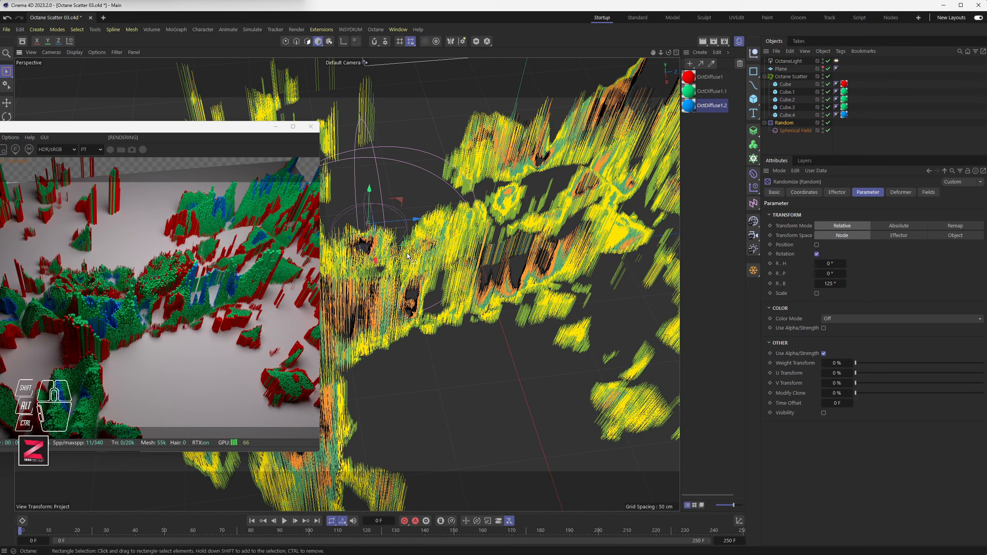
# - Enable Scale with Uniform Scale on the Random effector and set its Scale to -1
pyautogui.scroll(2, 435, 229)
pyautogui.keyDown('alt'); pyautogui.moveTo(434, 229); pyautogui.dragTo(510, 234, button='middle'); pyautogui.keyUp('alt')
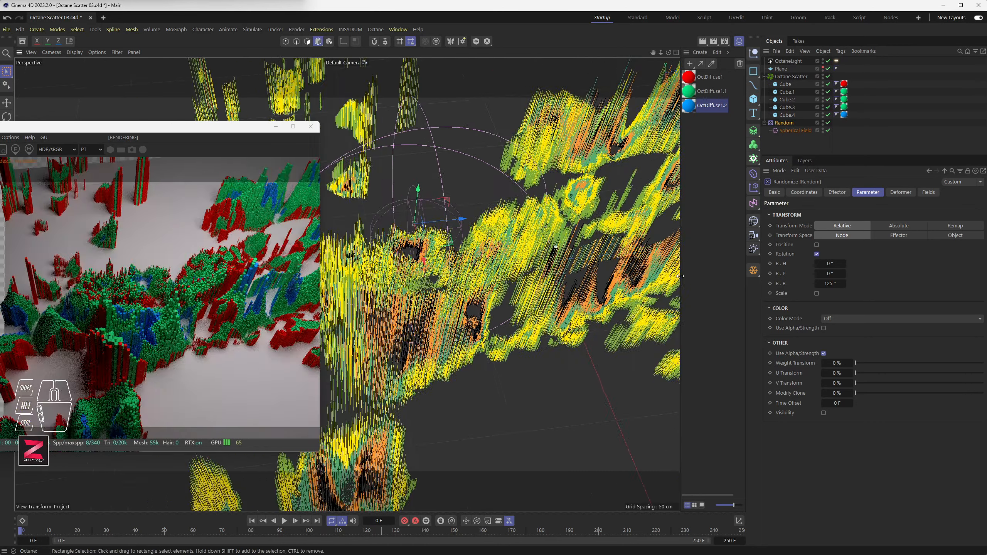
pyautogui.click(817, 293)
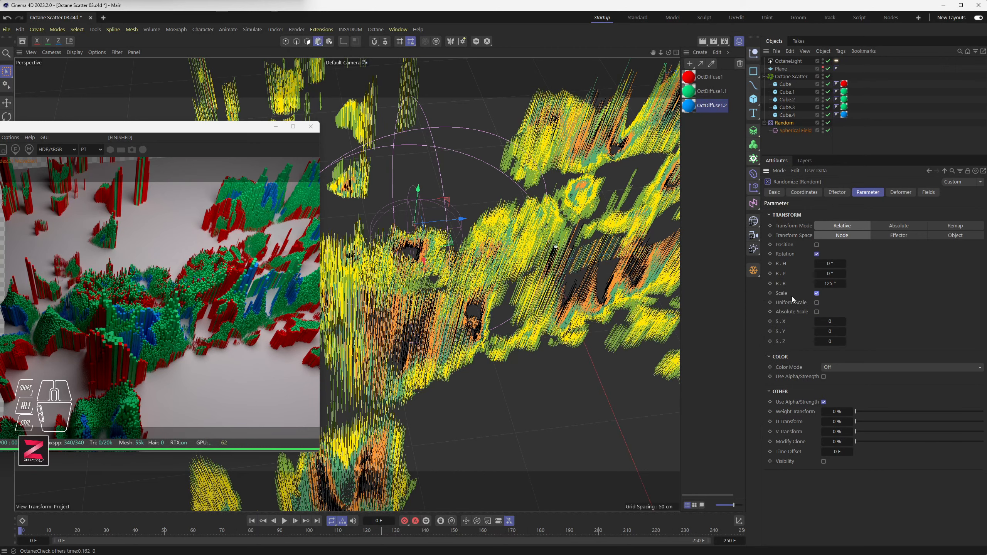
pyautogui.click(817, 303)
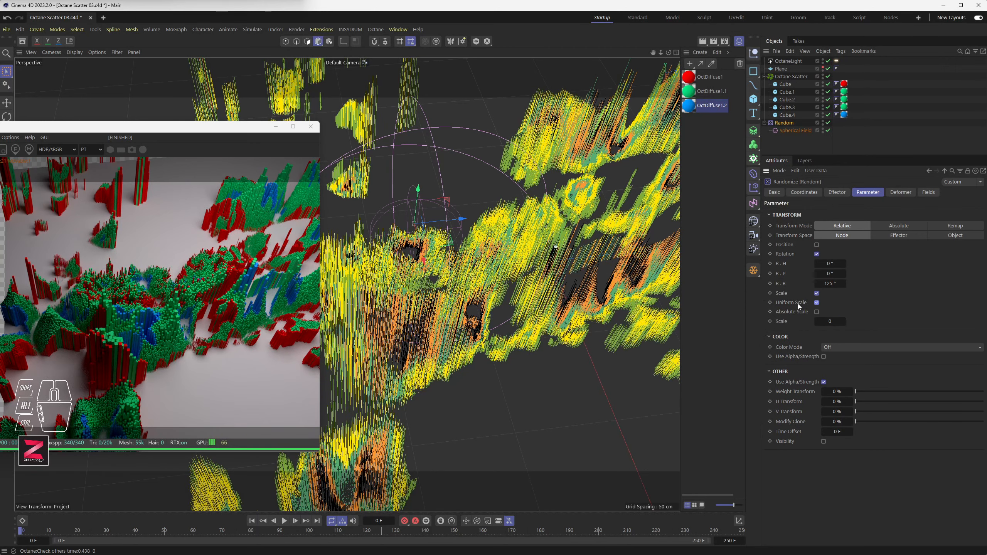
pyautogui.click(831, 321)
pyautogui.write('-1')
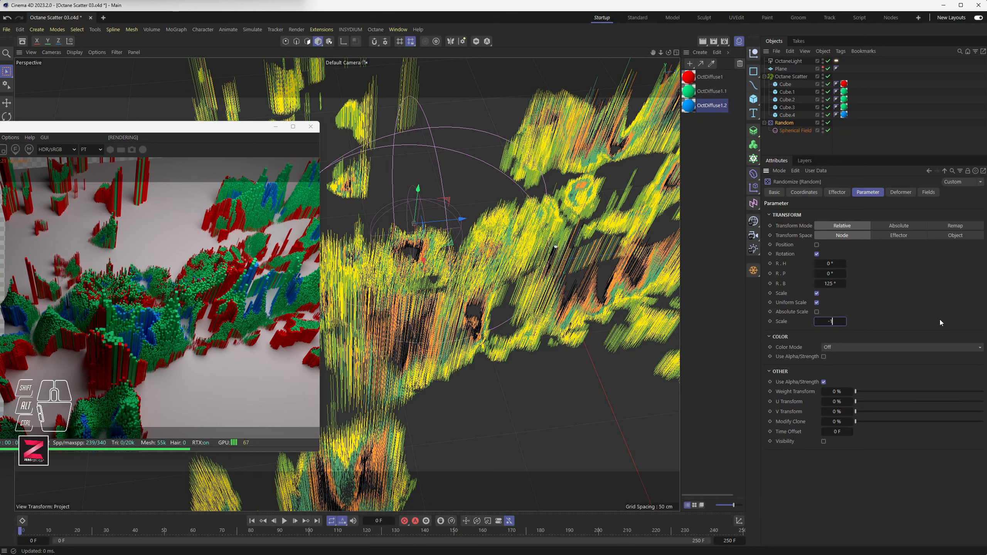
pyautogui.press('Return')
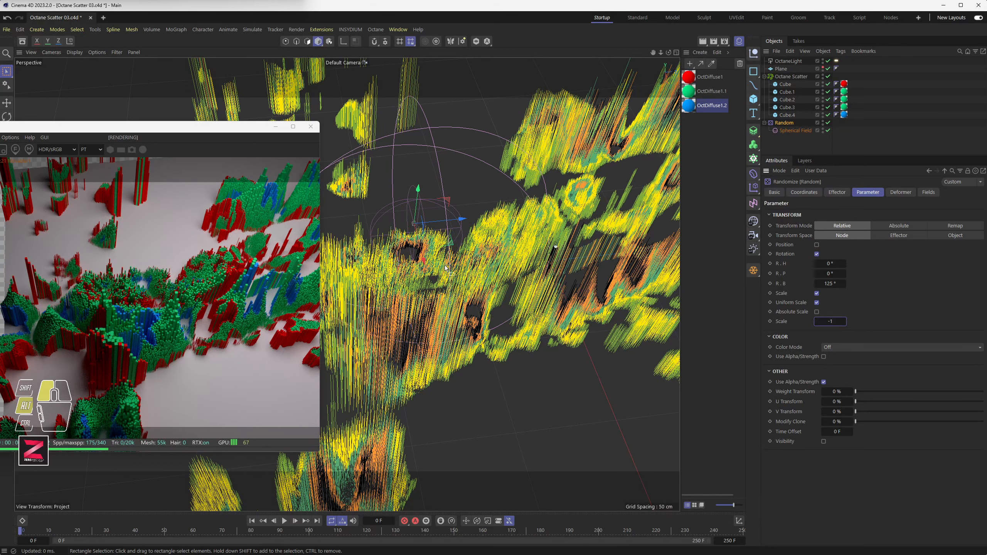
# - Set the Random effector's R.B rotation to 312° and move the effector through the cubes, inspecting the splayed instances up close
pyautogui.keyDown('alt'); pyautogui.moveTo(444, 265); pyautogui.dragTo(539, 226); pyautogui.keyUp('alt')
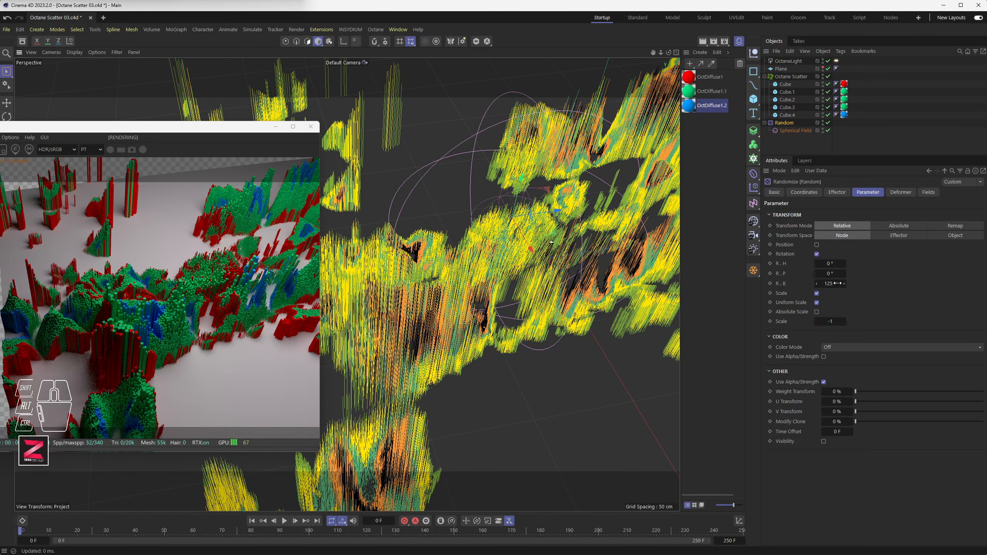
pyautogui.moveTo(837, 283); pyautogui.dragTo(885, 283)
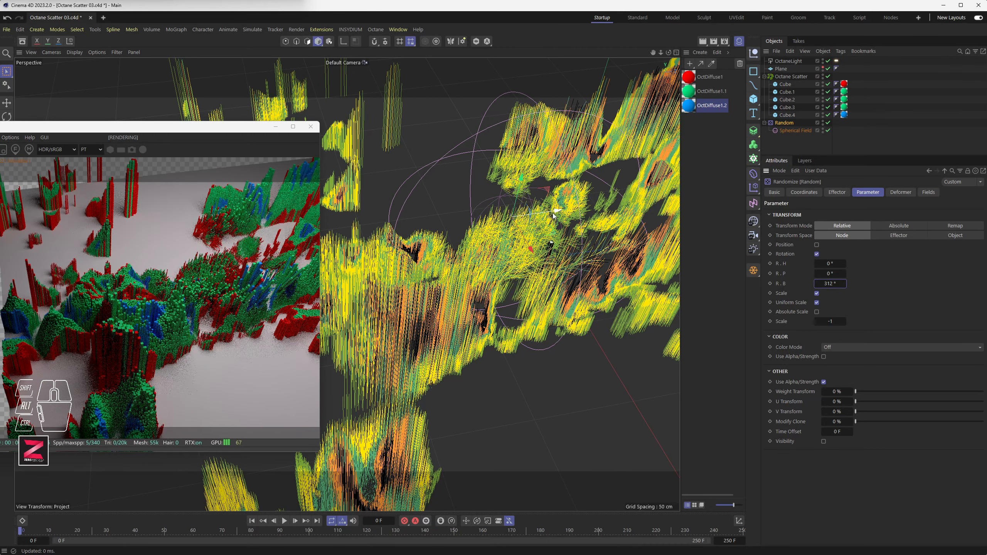
pyautogui.moveTo(553, 213); pyautogui.dragTo(573, 210)
pyautogui.moveTo(455, 234); pyautogui.dragTo(385, 342)
pyautogui.scroll(10, 437, 362)
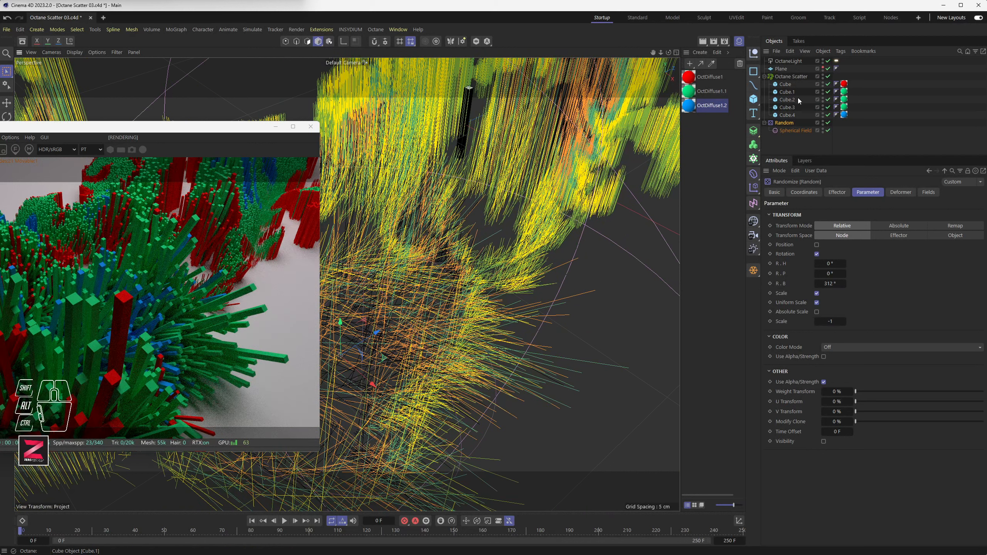
# - Check the Count and Keep Away settings in the Octane Scatter's distribution parameters
pyautogui.click(791, 77)
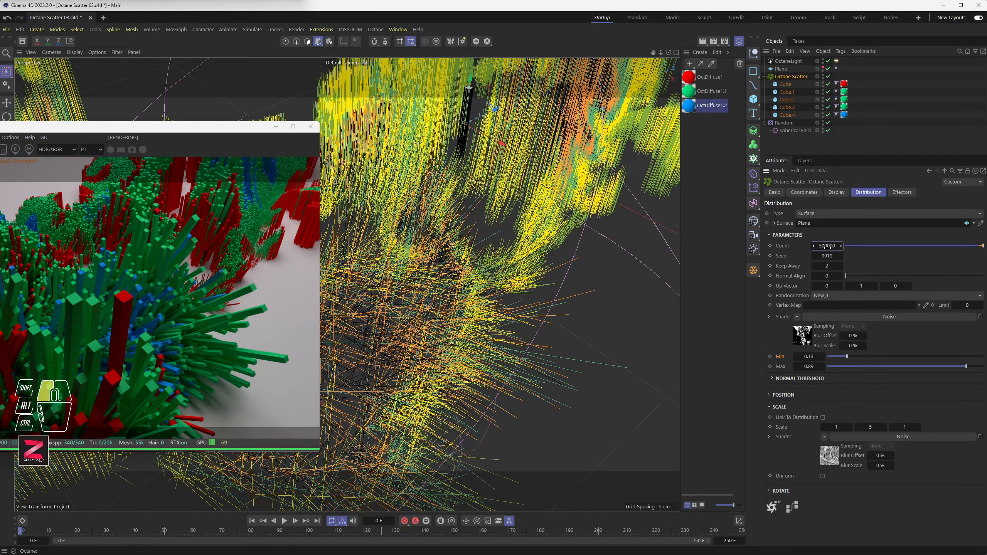
pyautogui.doubleClick(827, 246)
pyautogui.click(828, 268)
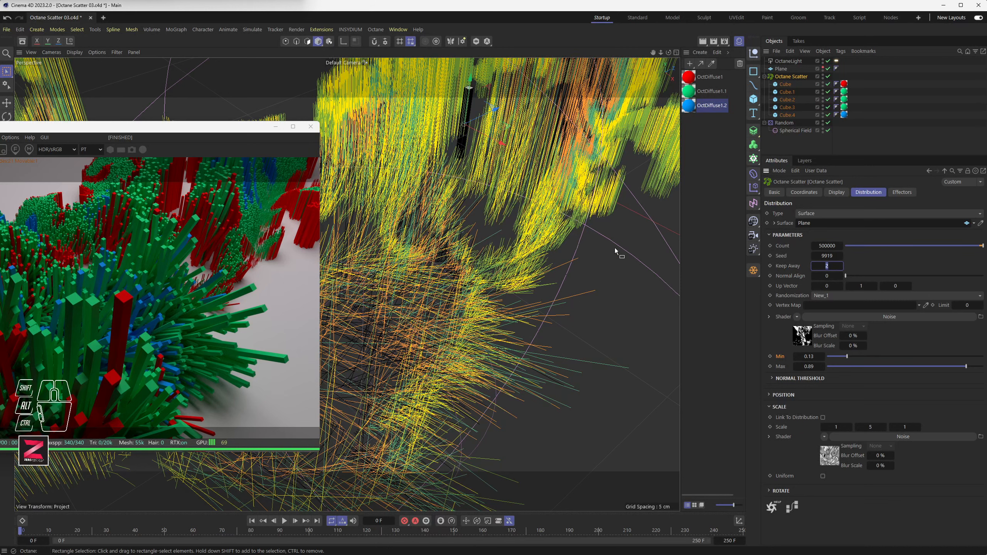
# - Turn on Viewport Statistics in the perspective view's HUD, keeping the Live Viewer window clear of the readout
pyautogui.moveTo(208, 132); pyautogui.dragTo(306, 116)
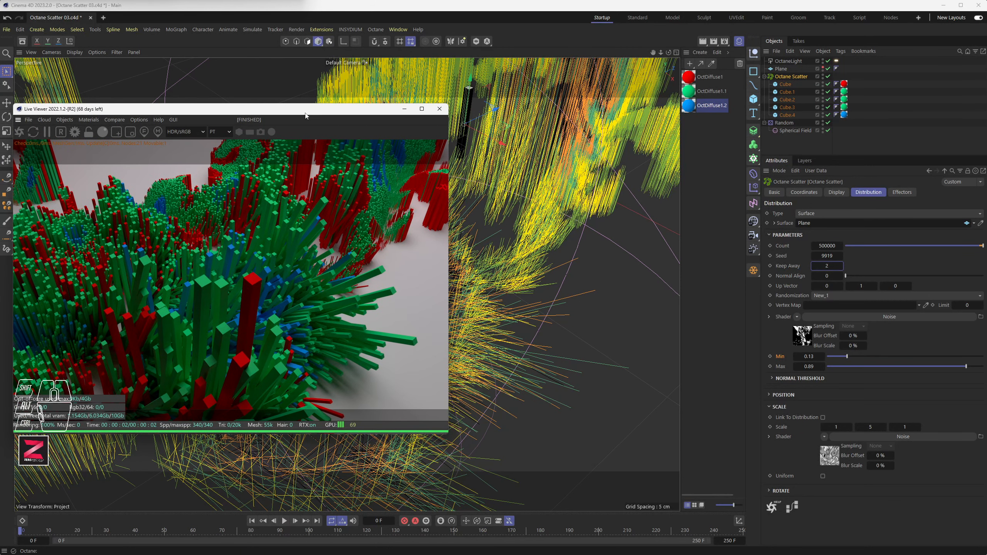
pyautogui.click(31, 52)
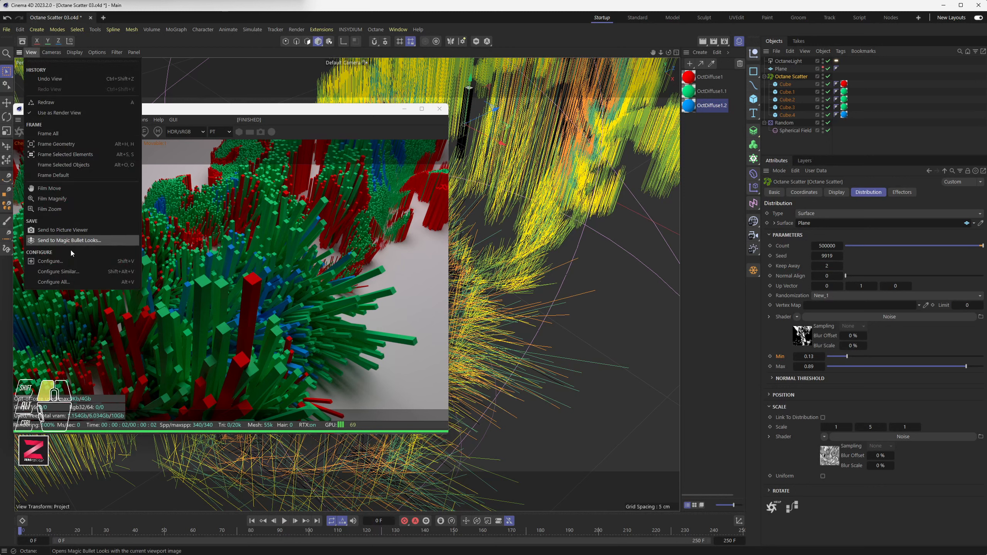
pyautogui.click(58, 260)
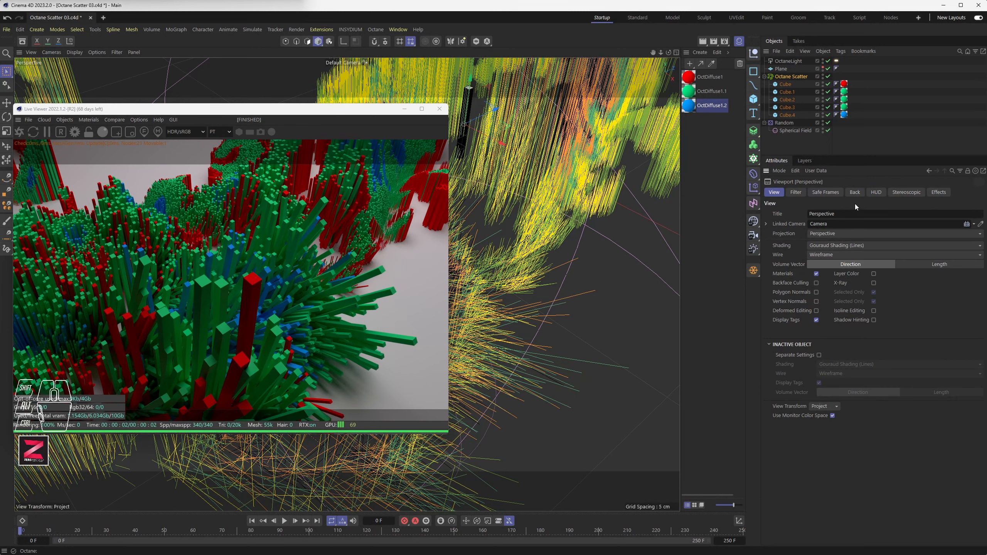
pyautogui.click(875, 193)
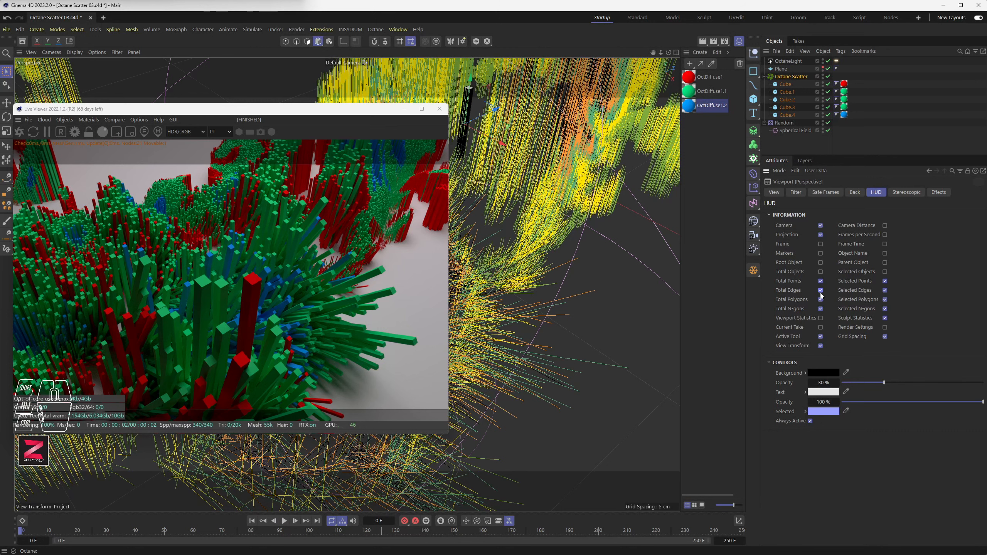
pyautogui.moveTo(396, 109); pyautogui.dragTo(420, 148)
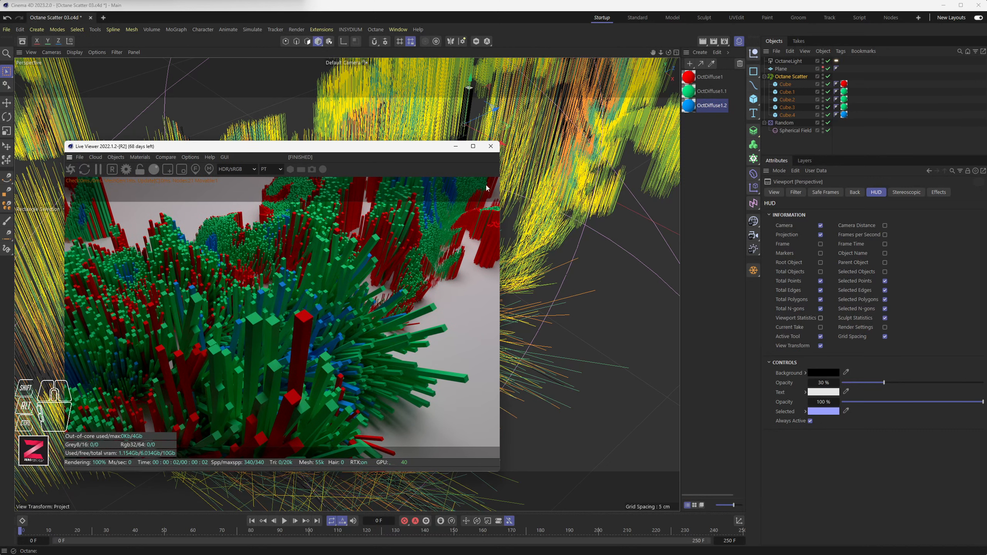
pyautogui.click(820, 318)
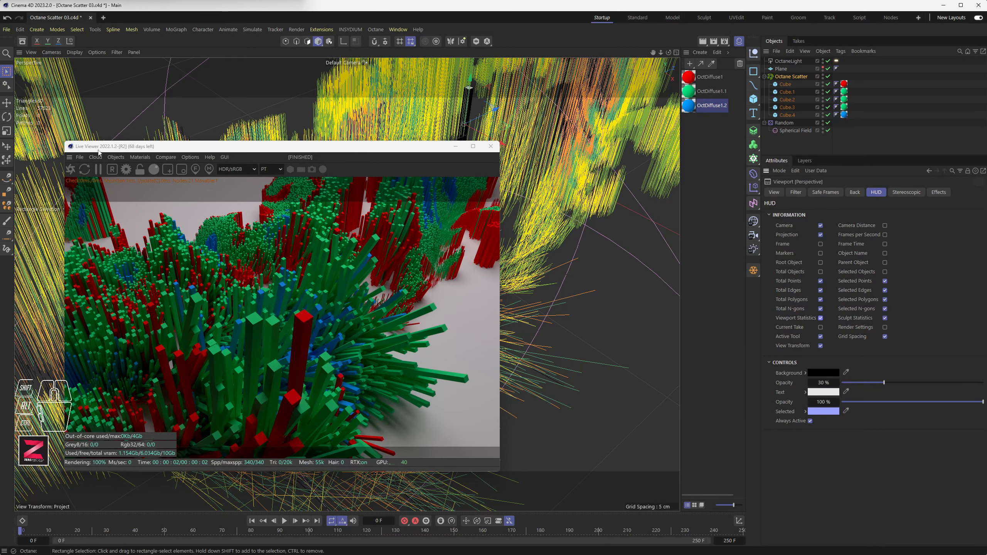
pyautogui.moveTo(99, 151); pyautogui.dragTo(79, 161)
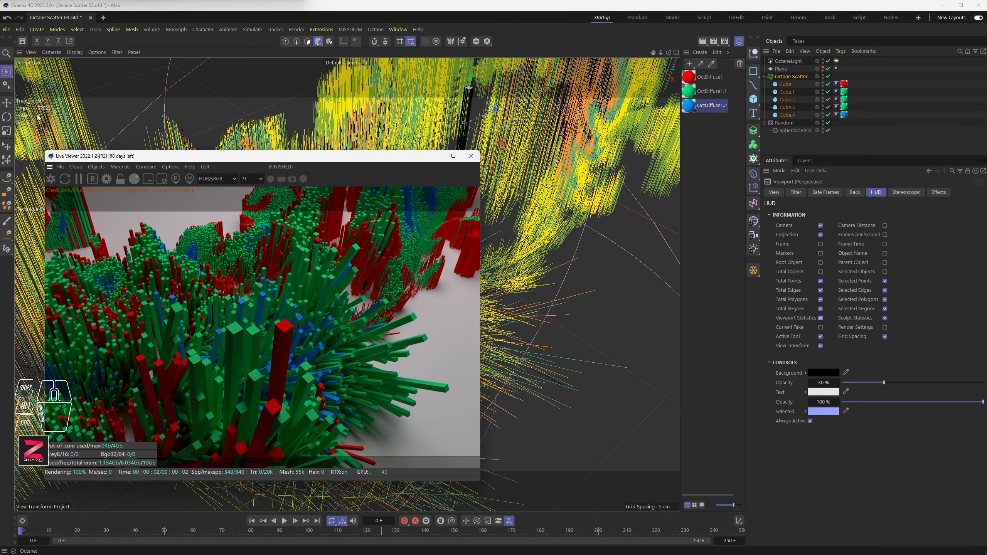
pyautogui.keyDown('alt'); pyautogui.moveTo(38, 117); pyautogui.dragTo(62, 134); pyautogui.keyUp('alt')
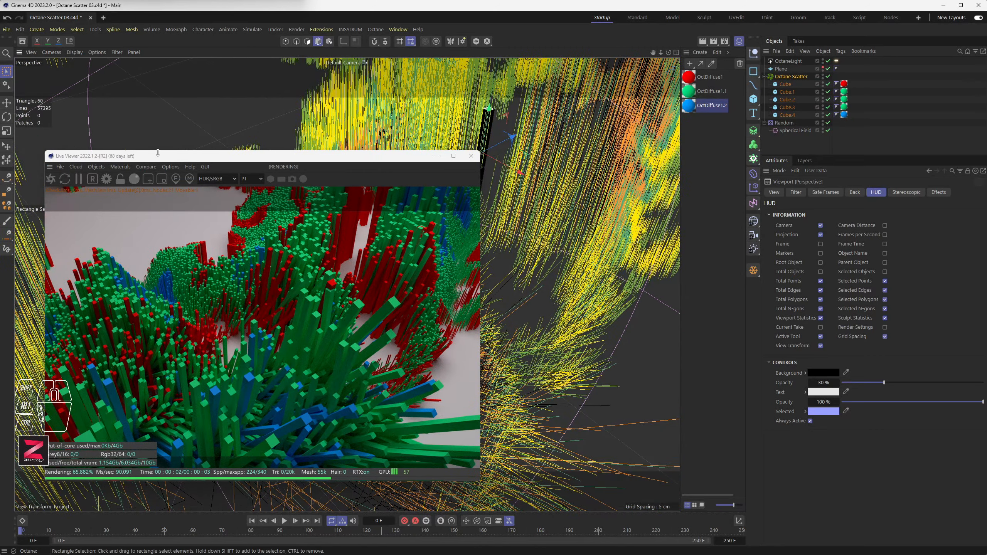
pyautogui.keyDown('alt'); pyautogui.moveTo(193, 137); pyautogui.dragTo(364, 118); pyautogui.keyUp('alt')
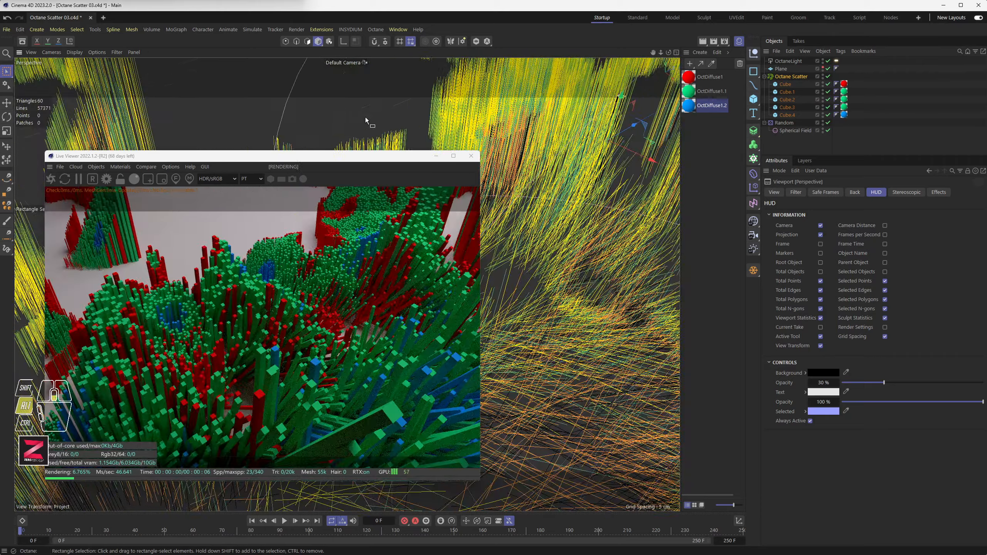
# - Select the Spherical Field in the viewport and move it to another cluster of scattered cubes, repositioning the Live Viewer to compare the render
pyautogui.keyDown('alt'); pyautogui.scroll(-5, 366, 117); pyautogui.keyUp('alt')
pyautogui.keyDown('alt'); pyautogui.moveTo(609, 303); pyautogui.dragTo(608, 341); pyautogui.keyUp('alt')
pyautogui.click(572, 234)
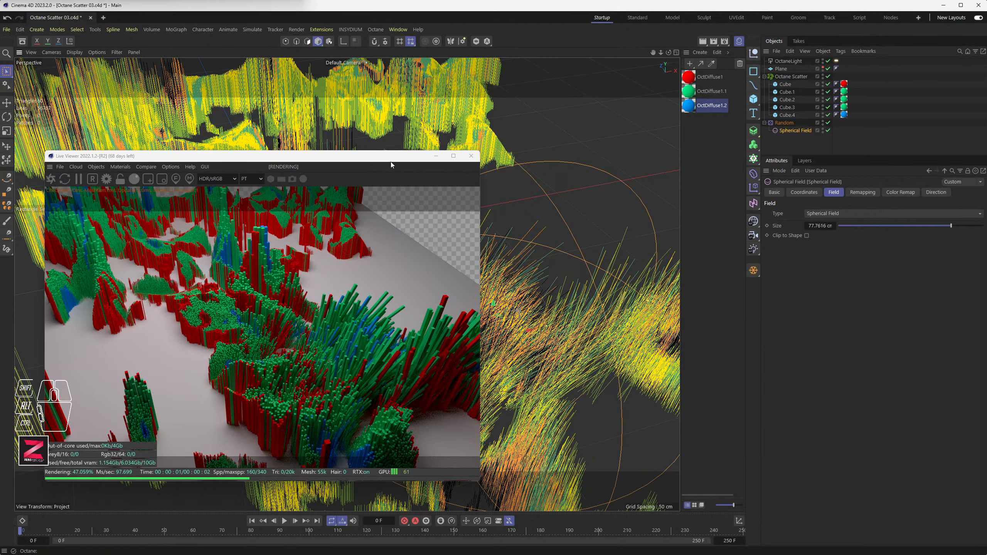
pyautogui.moveTo(391, 164); pyautogui.dragTo(269, 173)
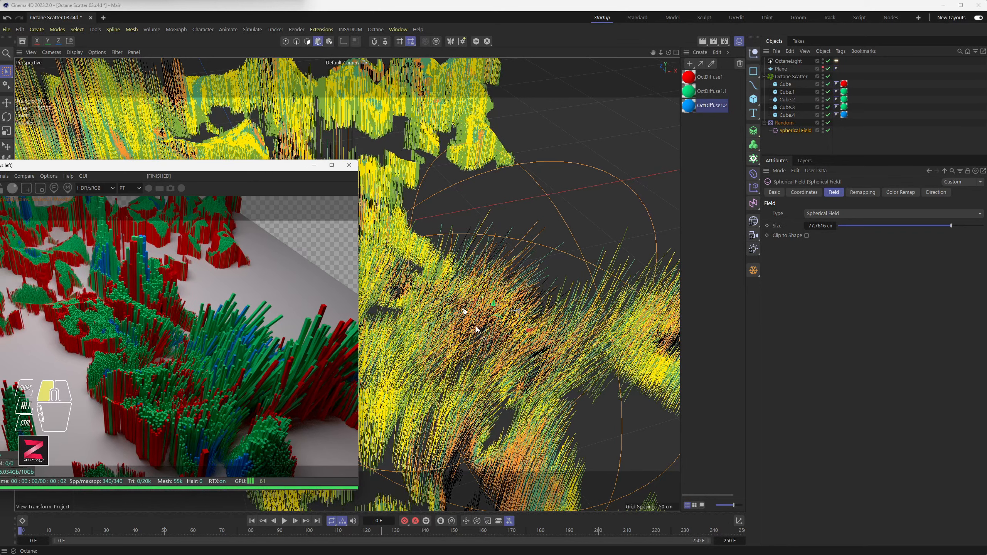
pyautogui.moveTo(477, 330); pyautogui.dragTo(292, 141)
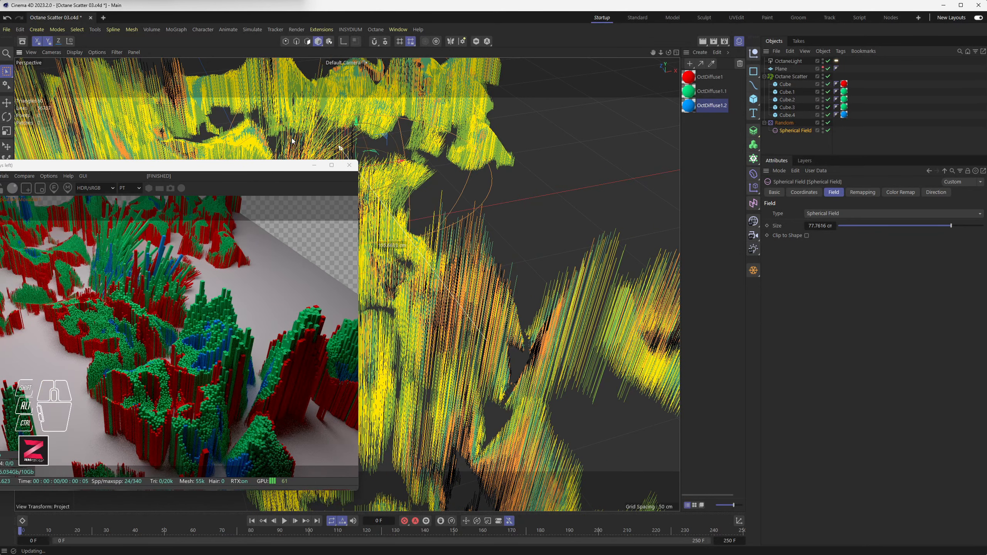
pyautogui.moveTo(217, 165); pyautogui.dragTo(309, 130)
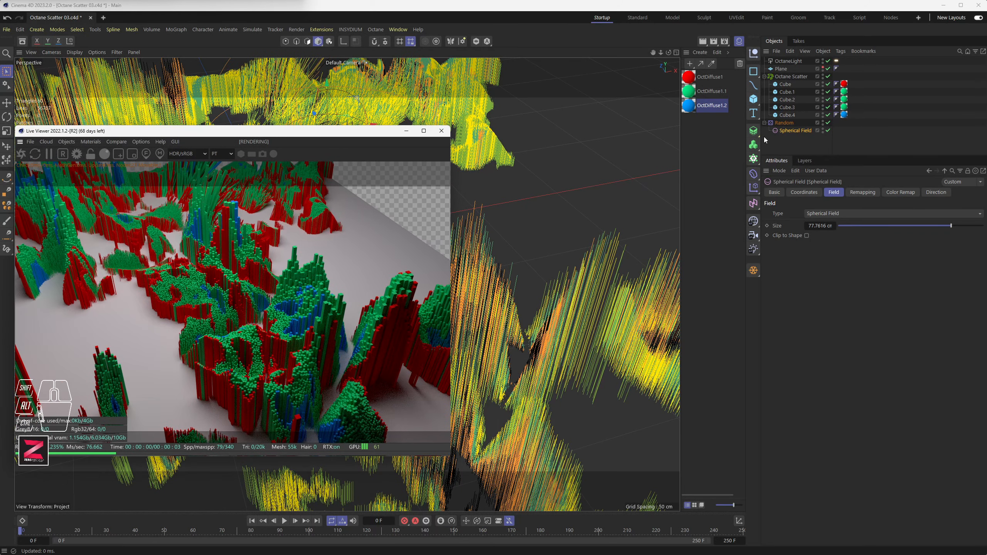
# - Review the Octane Scatter's Distribution, Effectors, Coordinates and Display settings
pyautogui.click(793, 76)
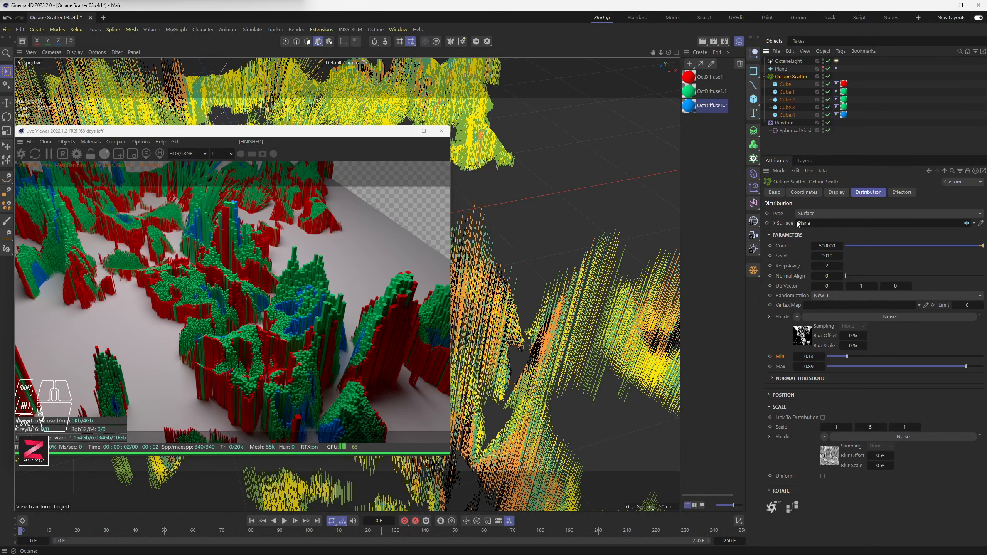
pyautogui.moveTo(337, 142); pyautogui.dragTo(528, 109)
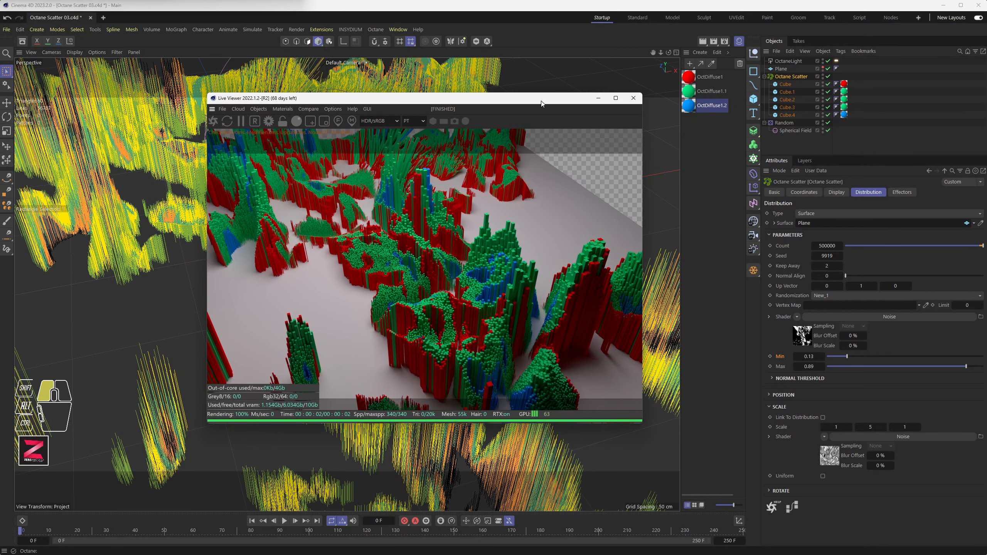
pyautogui.click(902, 192)
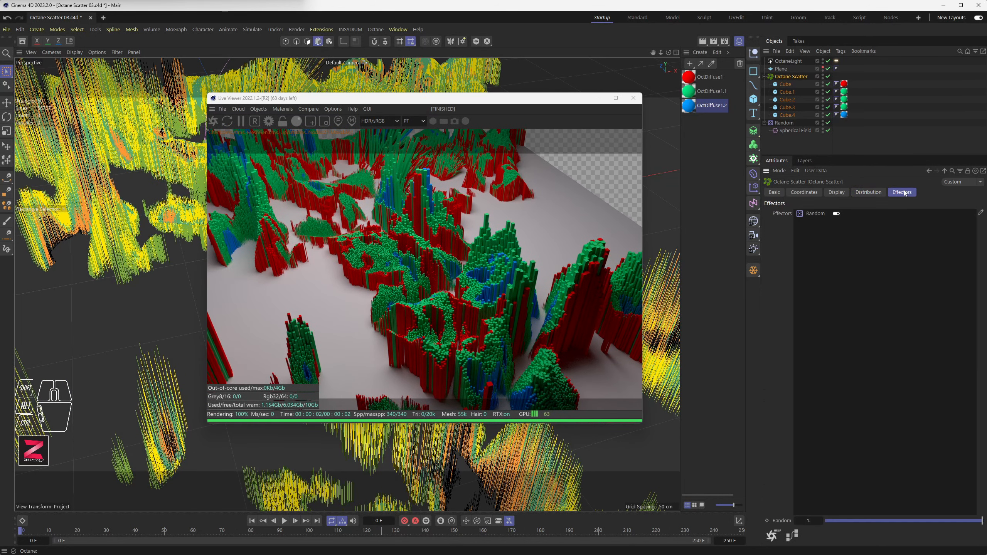
pyautogui.click(836, 193)
pyautogui.click(806, 192)
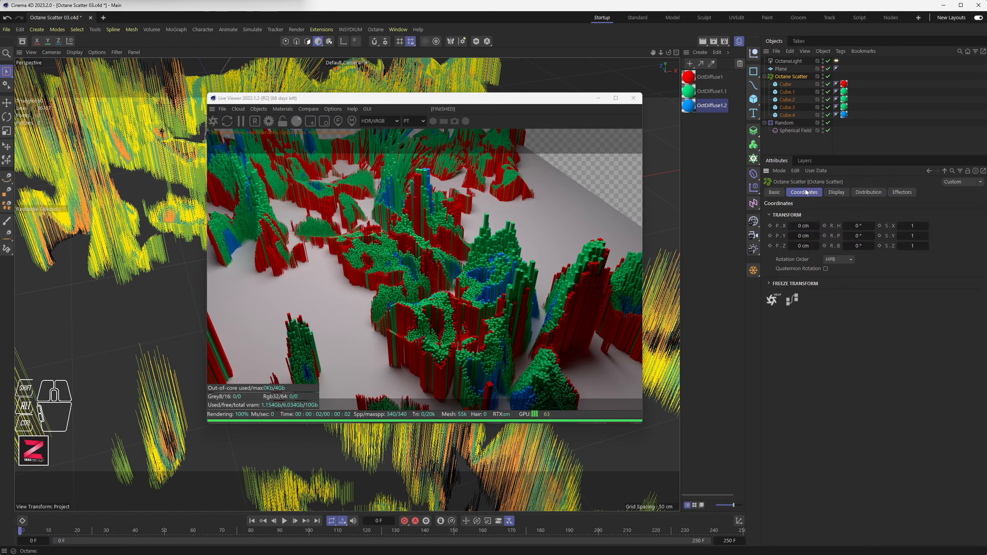
pyautogui.click(841, 193)
pyautogui.click(868, 192)
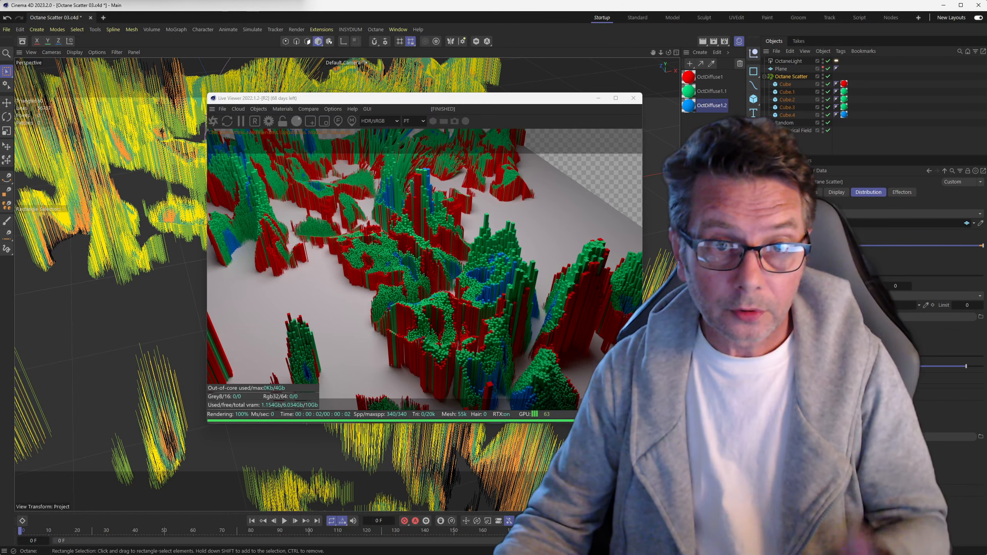
# - Enlarge the Live Viewer window and move it up over the viewport to show the final scatter render
pyautogui.moveTo(641, 422); pyautogui.dragTo(888, 545)
pyautogui.moveTo(571, 101); pyautogui.dragTo(635, 24)
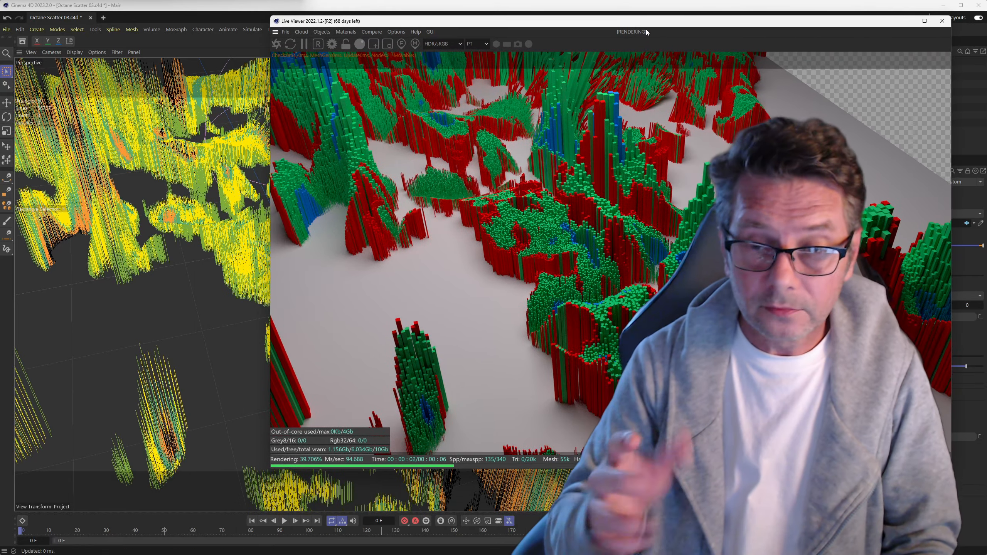